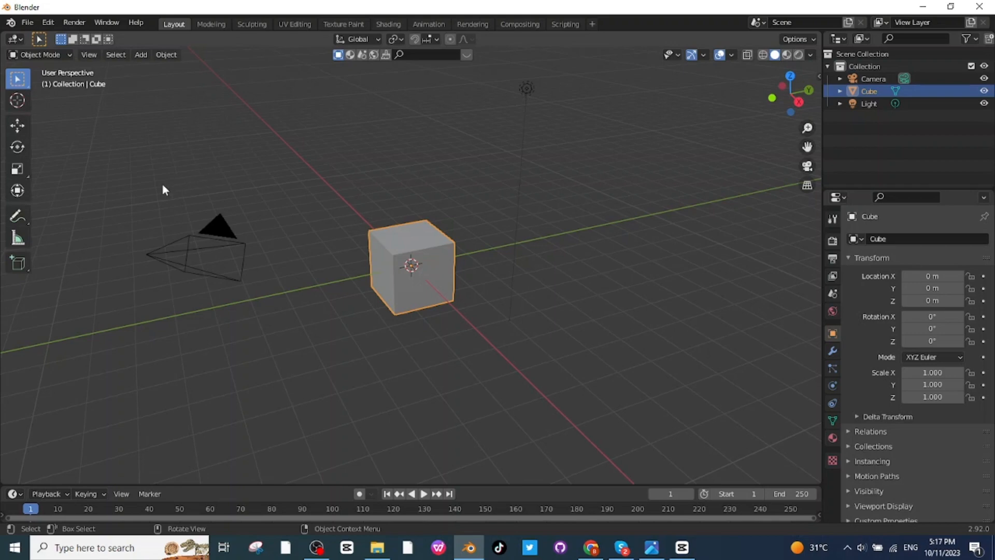
Delete the default cube, camera and light from the scene
drag(136, 194, 586, 358)
key(Delete)
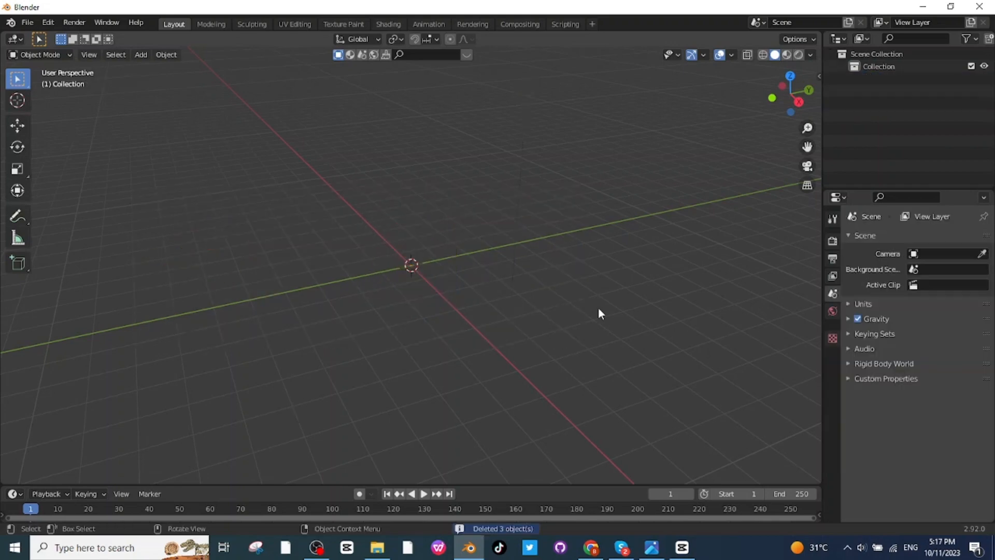
Switch to the browser and review the Building Tools add-on page and its download sources
click(591, 547)
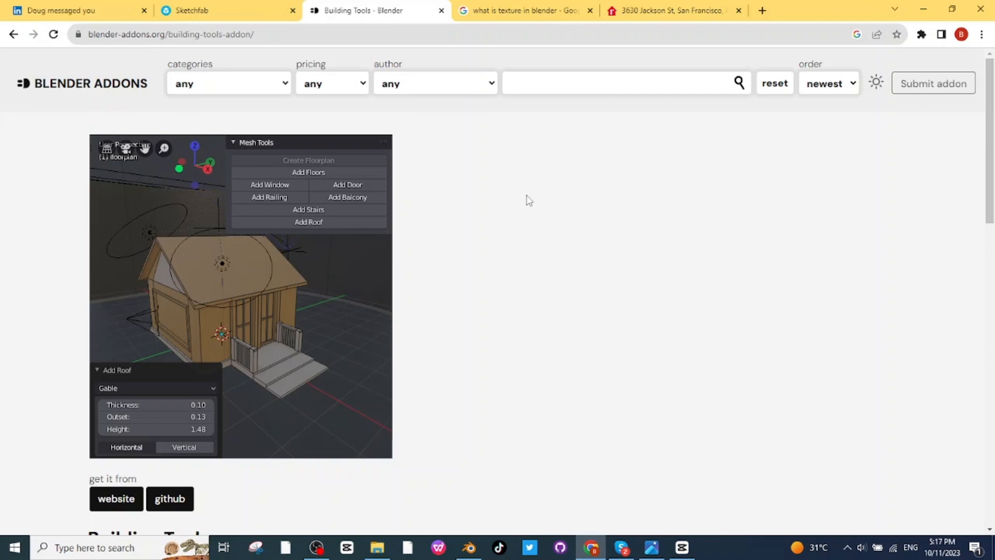
scroll(528, 201, down, 6)
scroll(530, 201, up, 5)
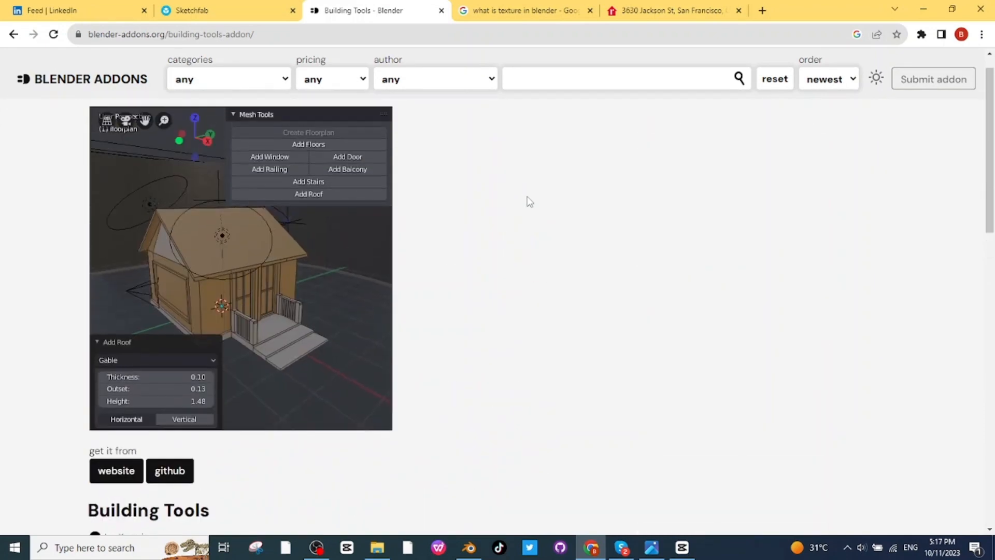
scroll(530, 201, up, 1)
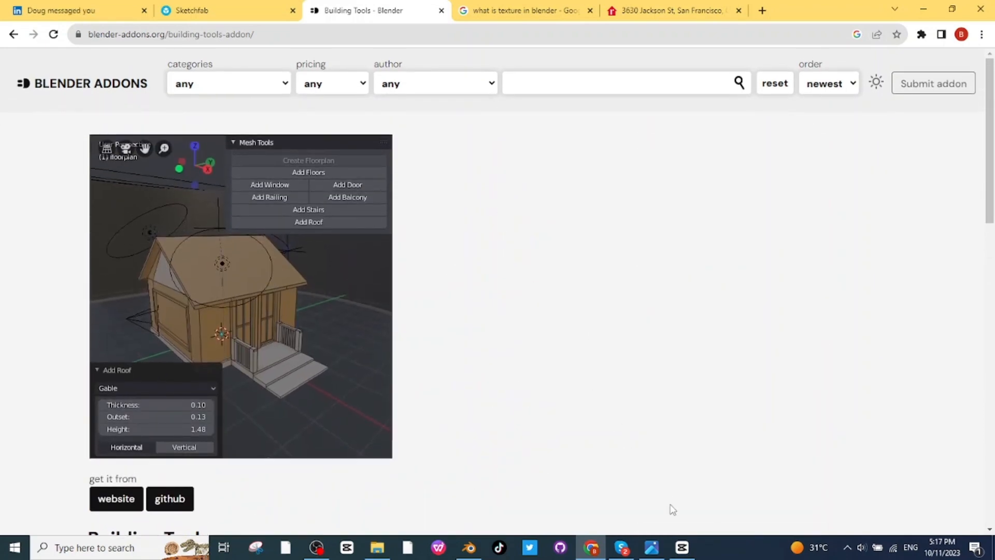
Switch back to Blender and browse the Downloads folder for the add-on zip to install, leaving without installing
click(469, 548)
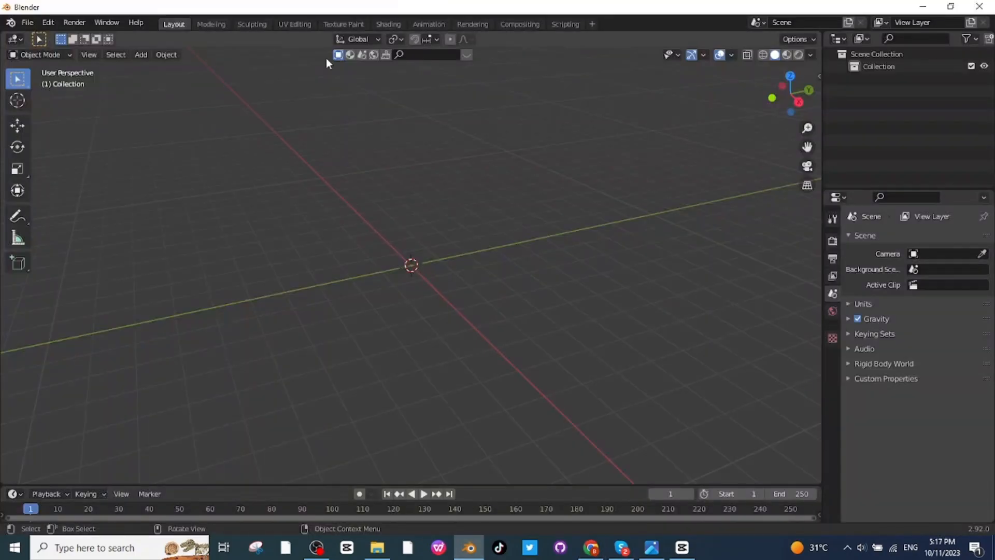
click(46, 23)
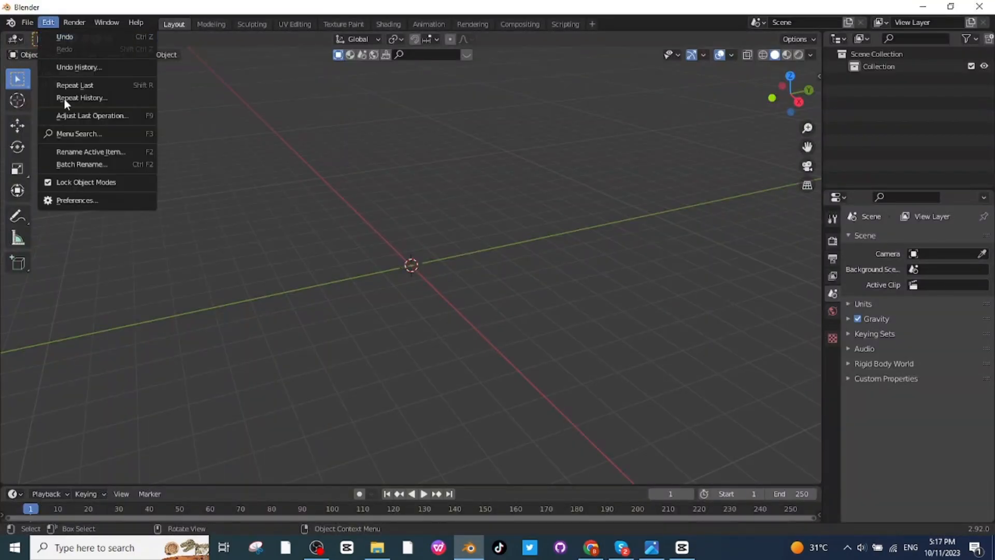
click(89, 200)
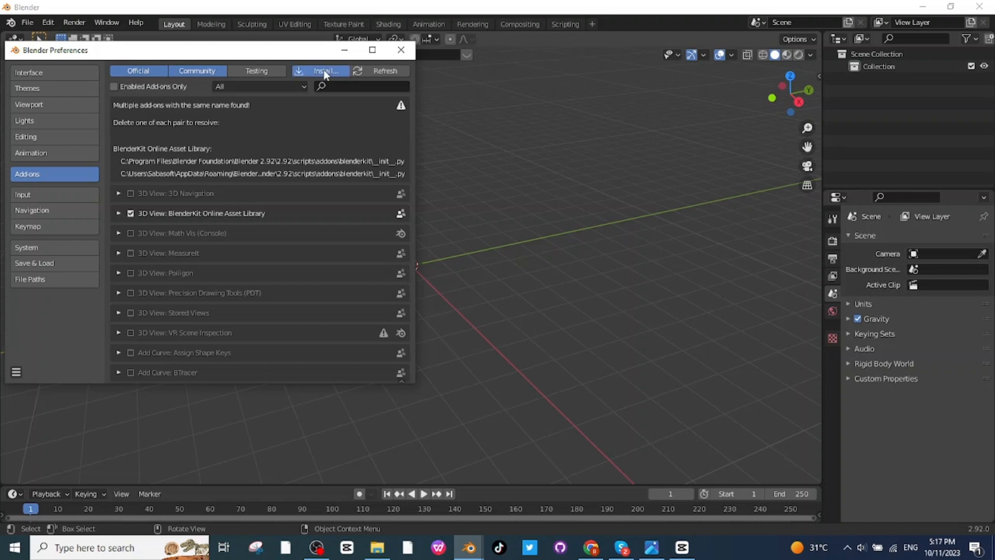
click(324, 69)
click(137, 182)
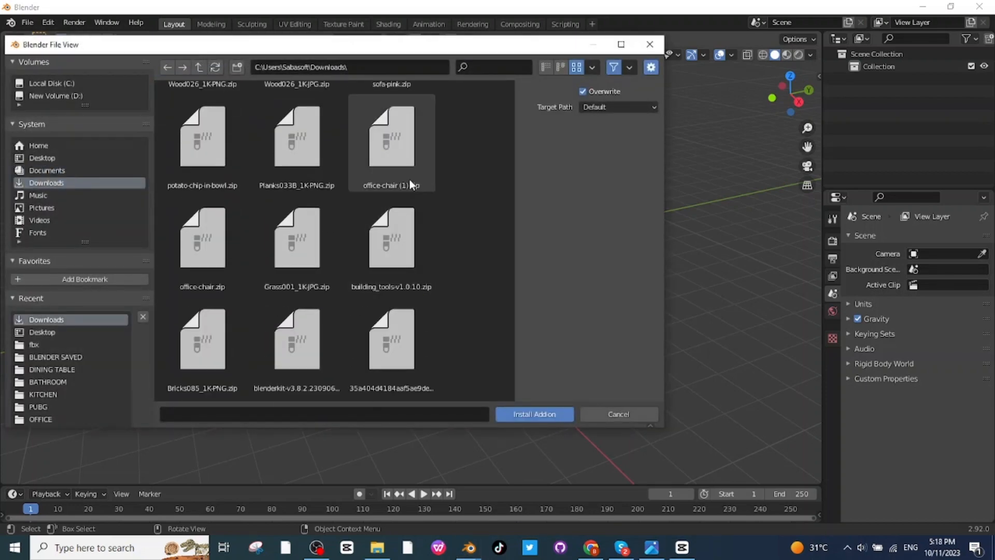
scroll(409, 272, up, 2)
scroll(410, 275, down, 3)
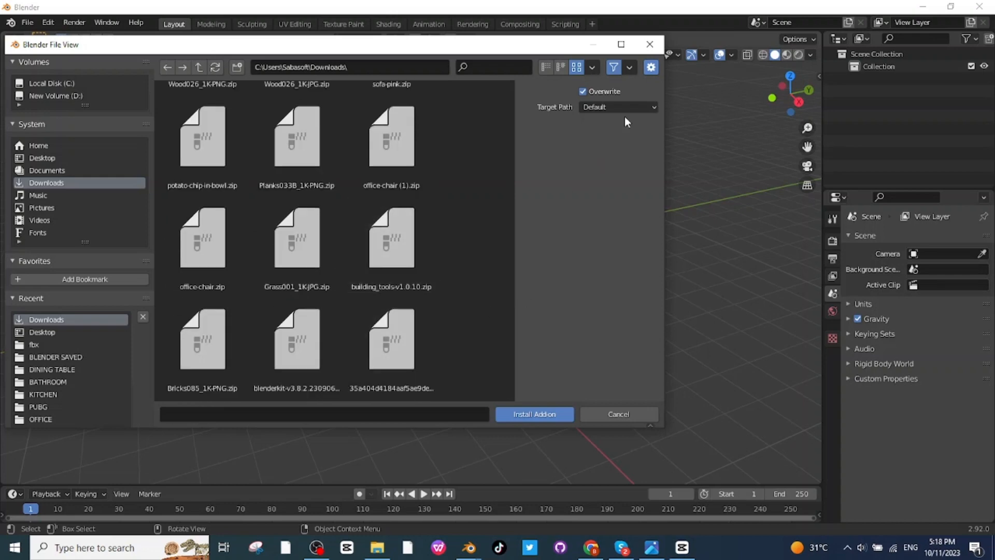
click(650, 44)
Search the add-on list for "bui" to check whether Building Tools is enabled, and close the preferences
click(341, 85)
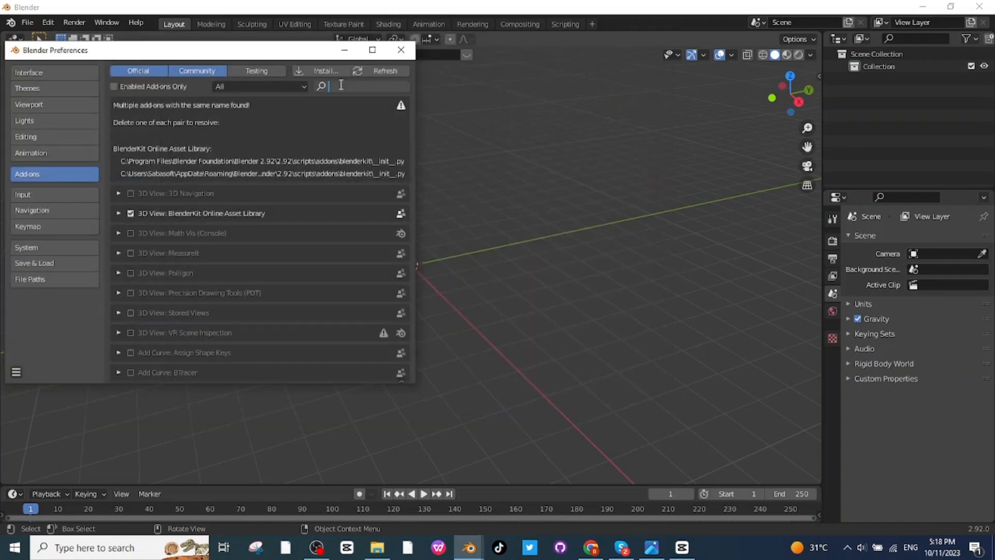
text(bu)
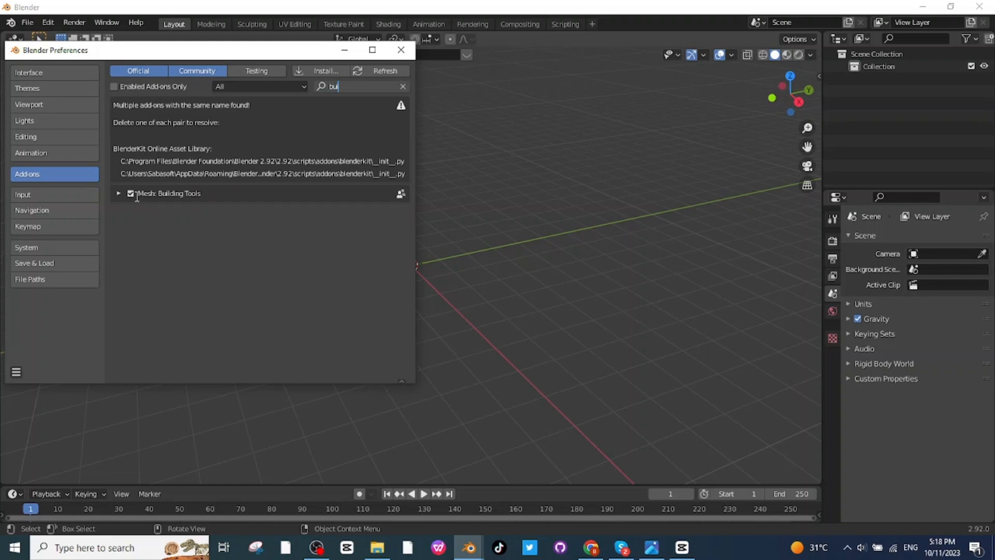
click(402, 51)
Create a floorplan at the origin with the Building Tools add-on
click(819, 76)
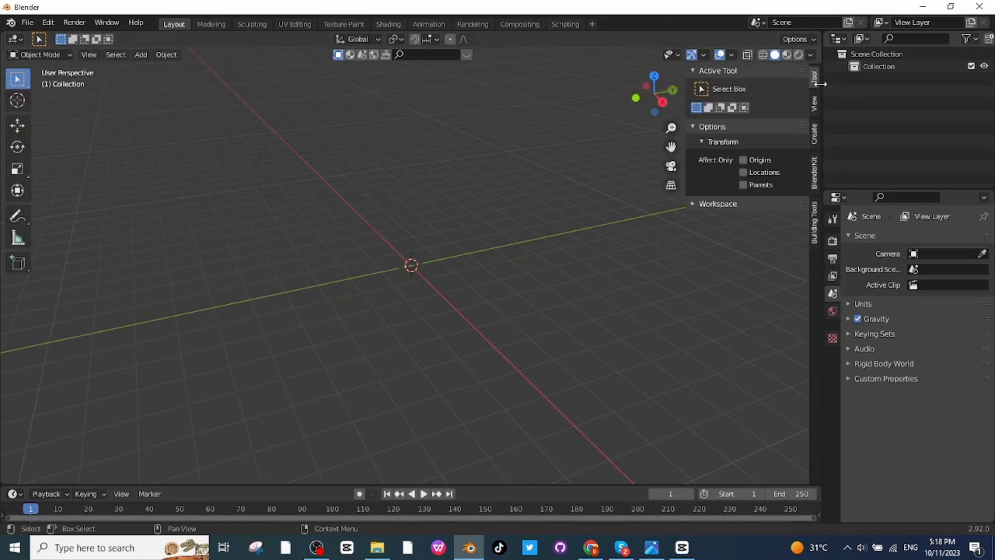
click(816, 226)
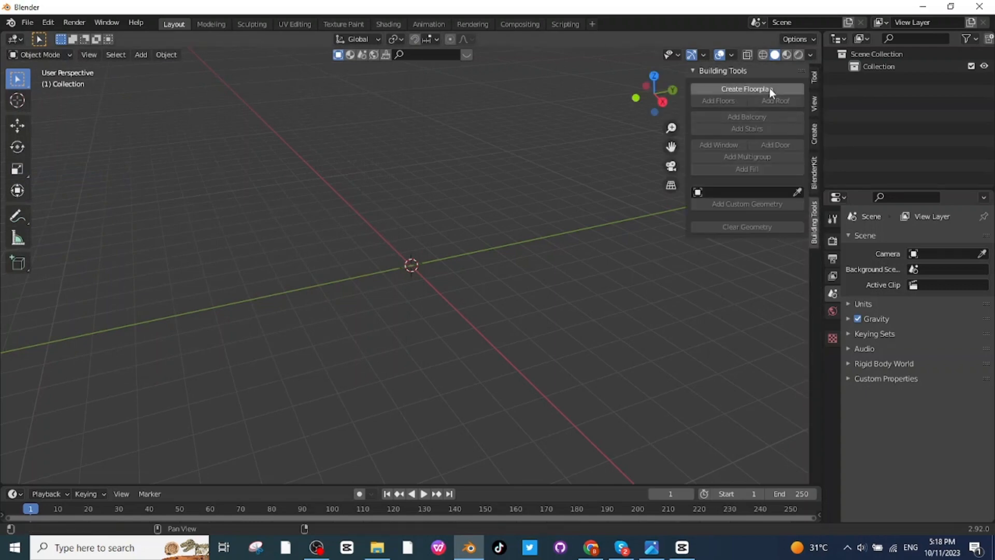
click(740, 89)
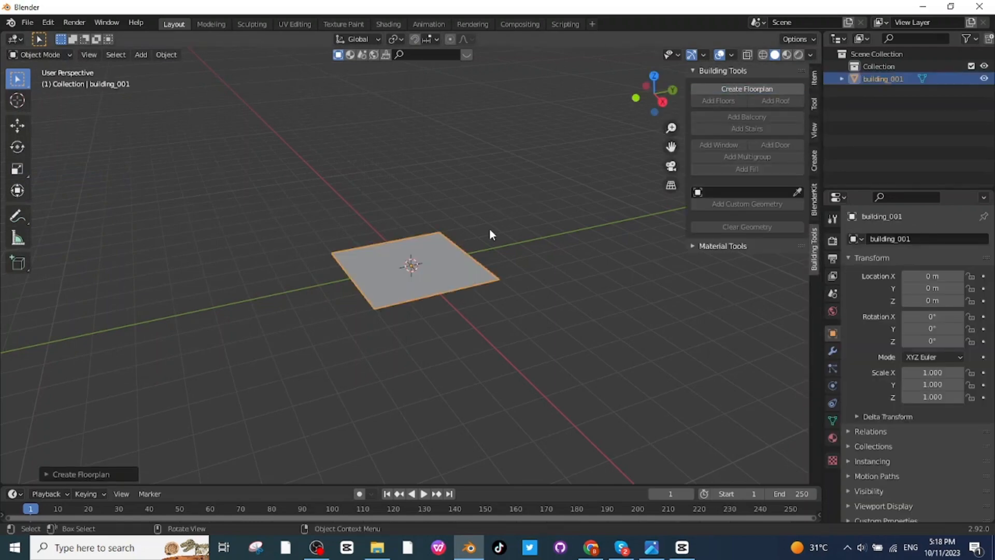
Scale the floorplan to about 1.61 along X, 1.29 along Y and 1.08 along Z
key(s)
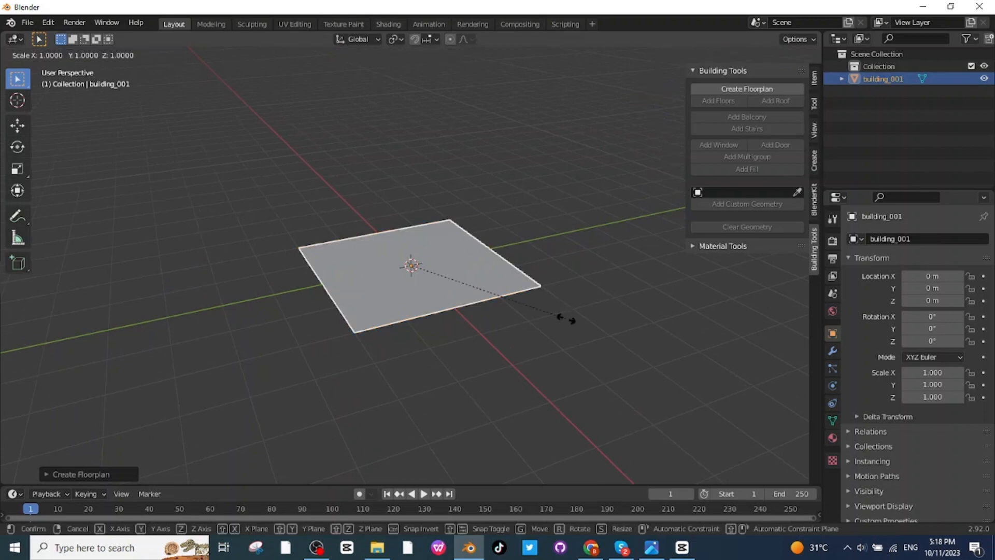
click(576, 328)
key(s)
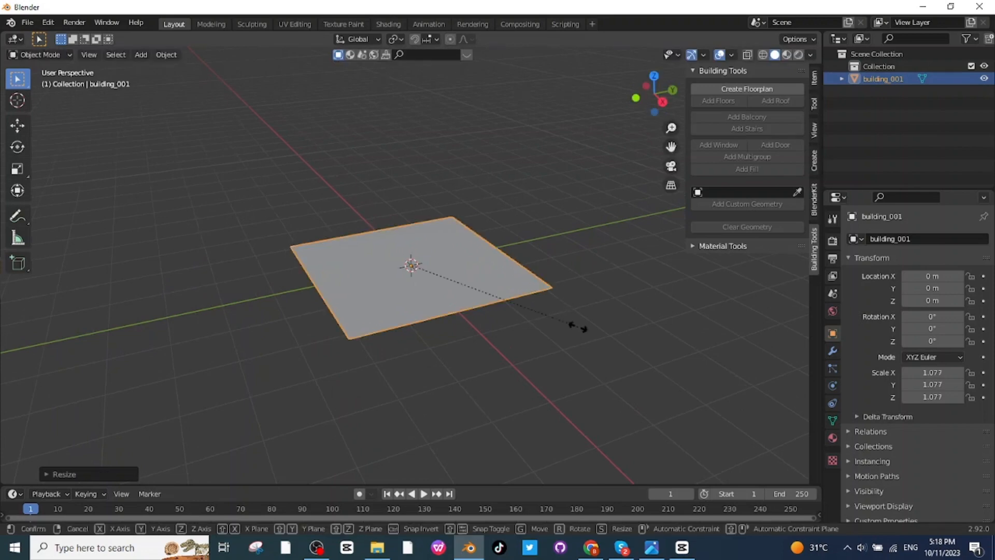
key(x)
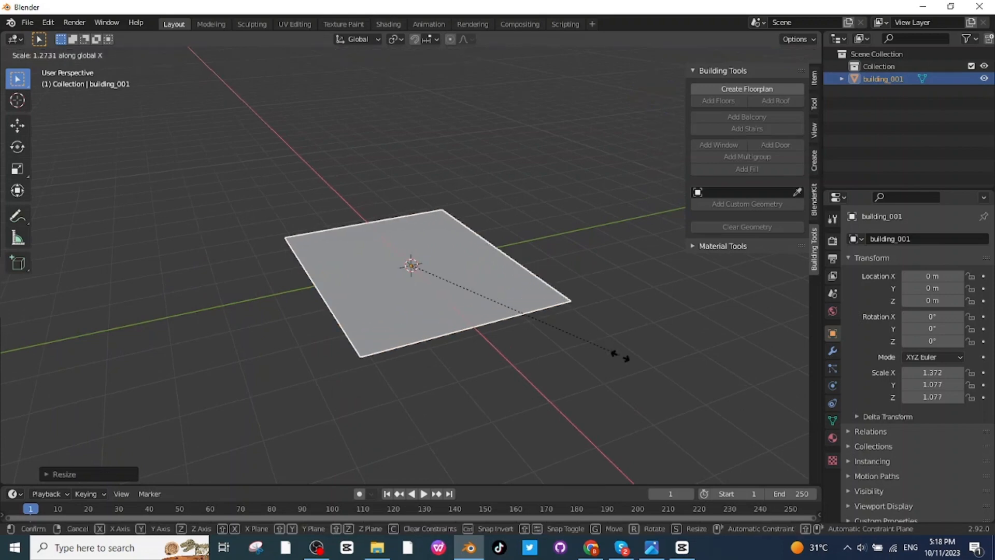
click(633, 382)
middle_drag(633, 382, 586, 367)
key(s)
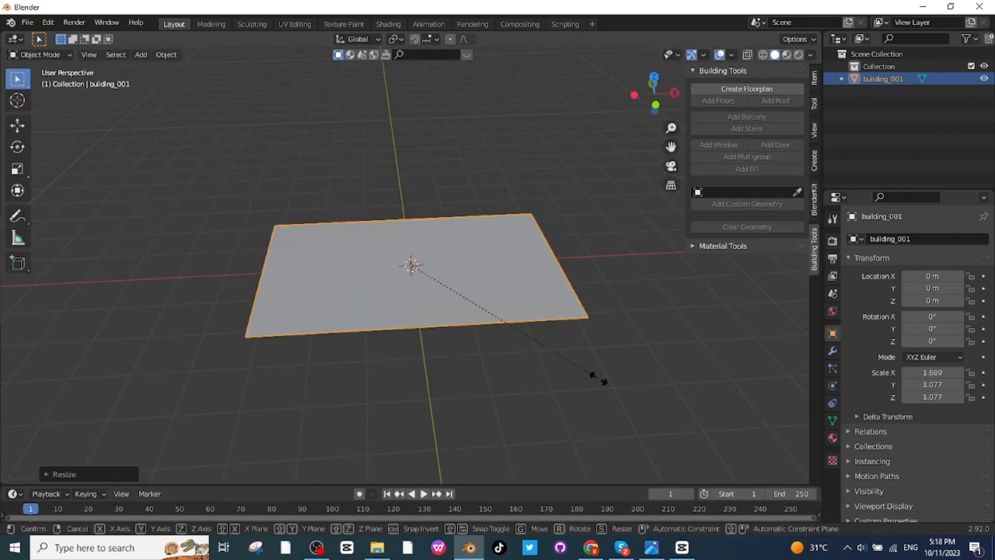
key(y)
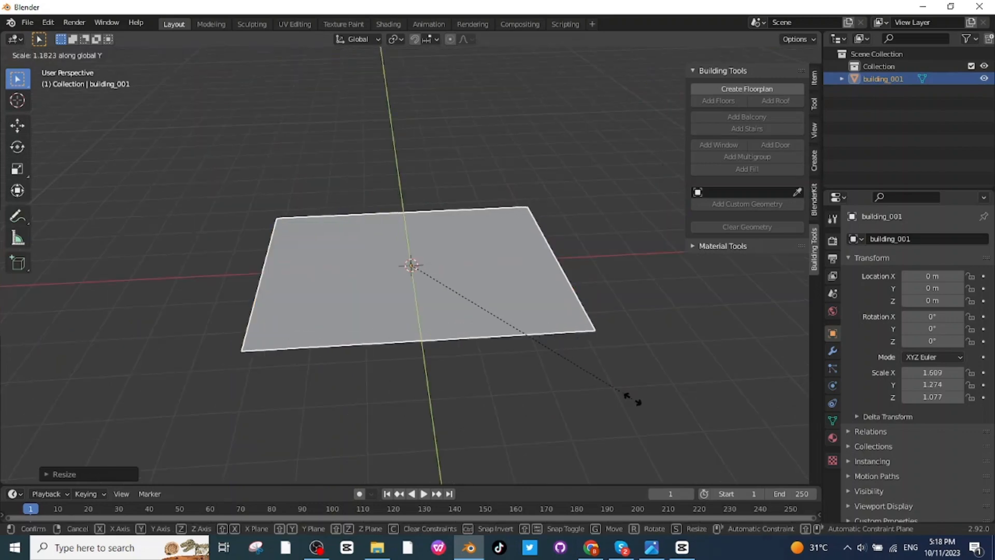
click(633, 383)
In Edit Mode, add one loop cut along the floorplan's long direction, slid toward its front edge
click(435, 275)
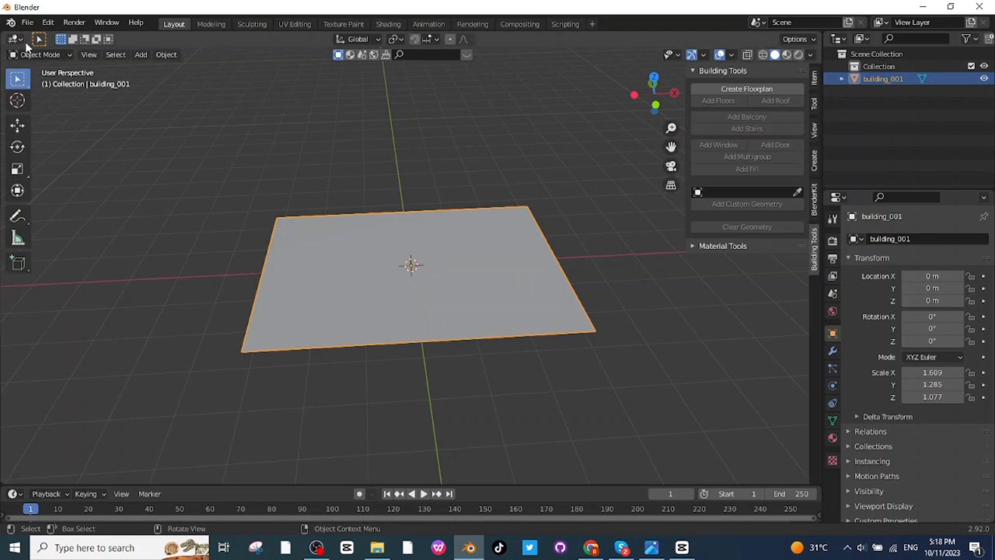
click(58, 54)
click(50, 80)
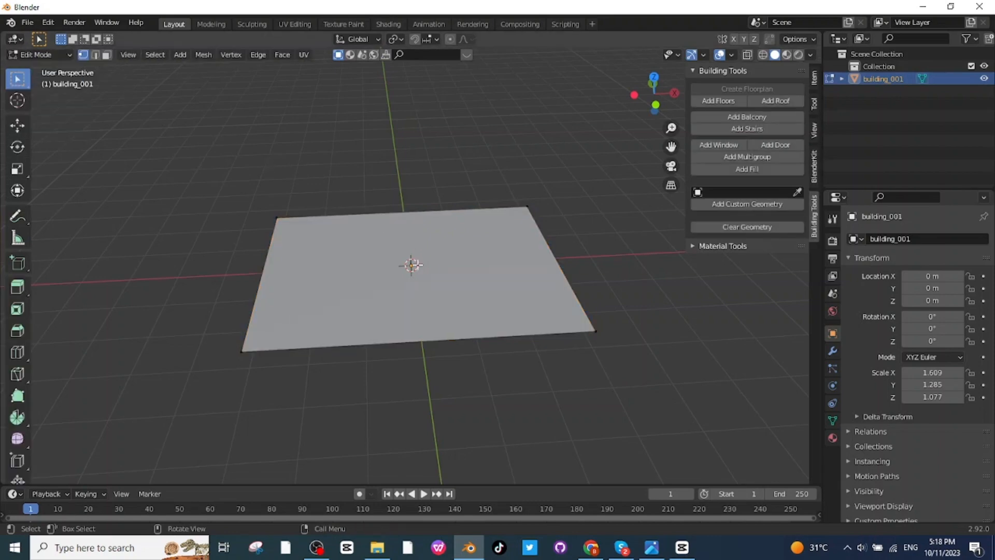
key(ctrl+r)
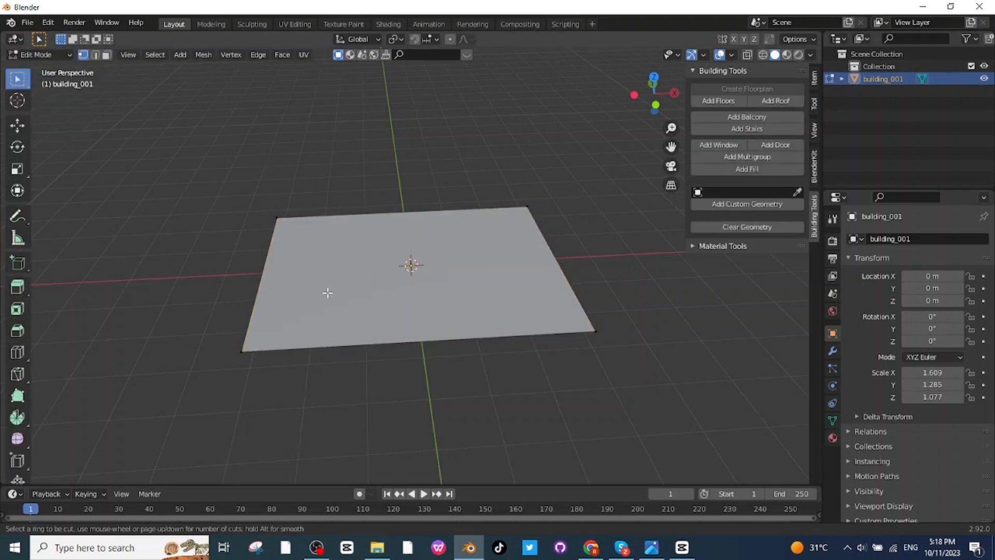
click(575, 301)
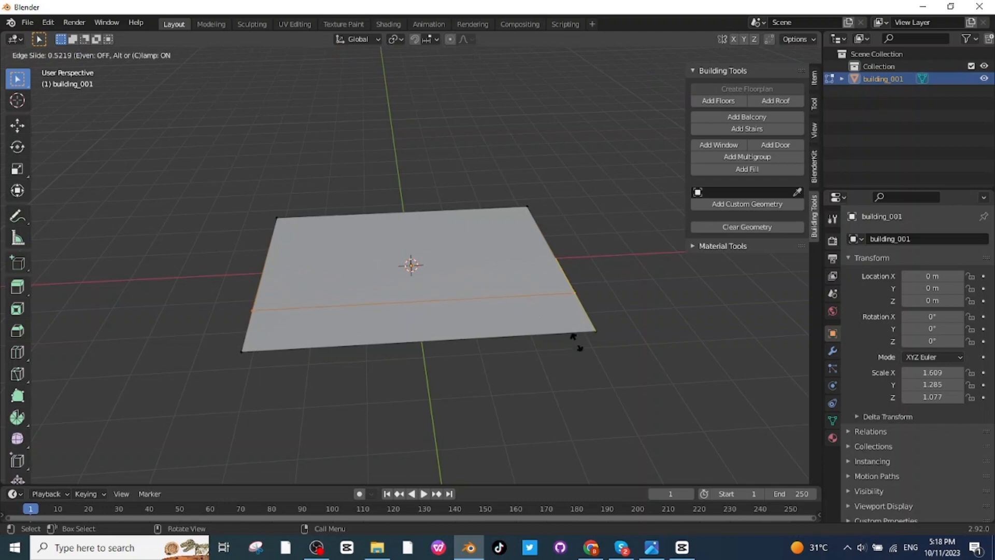
click(577, 335)
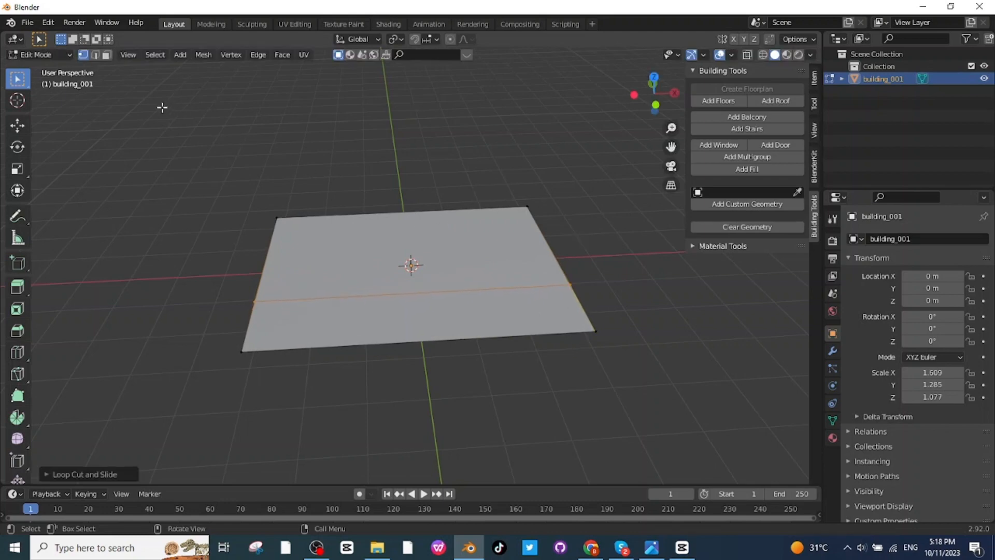
Add floors to the floorplan's larger rear face with the floor count set to 2
click(106, 55)
click(432, 242)
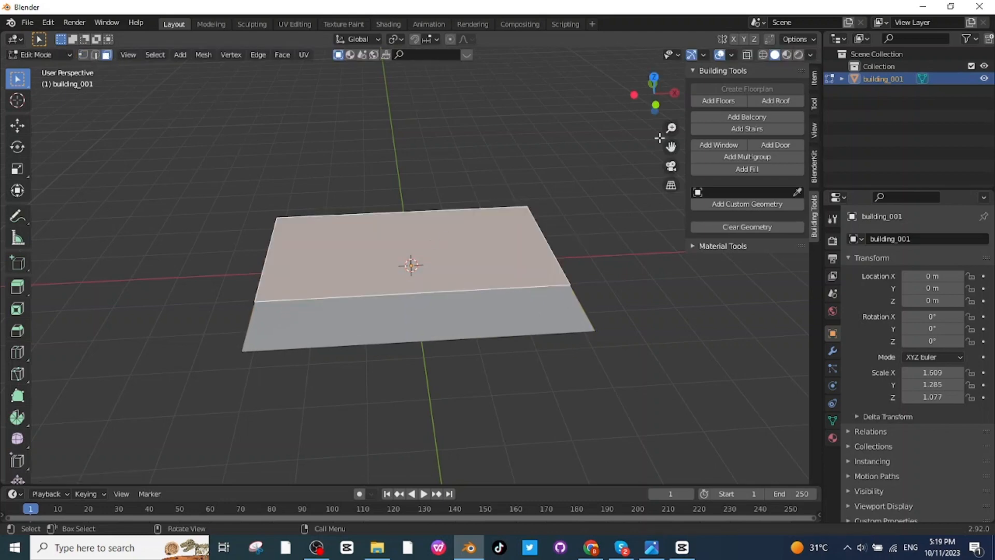
click(717, 101)
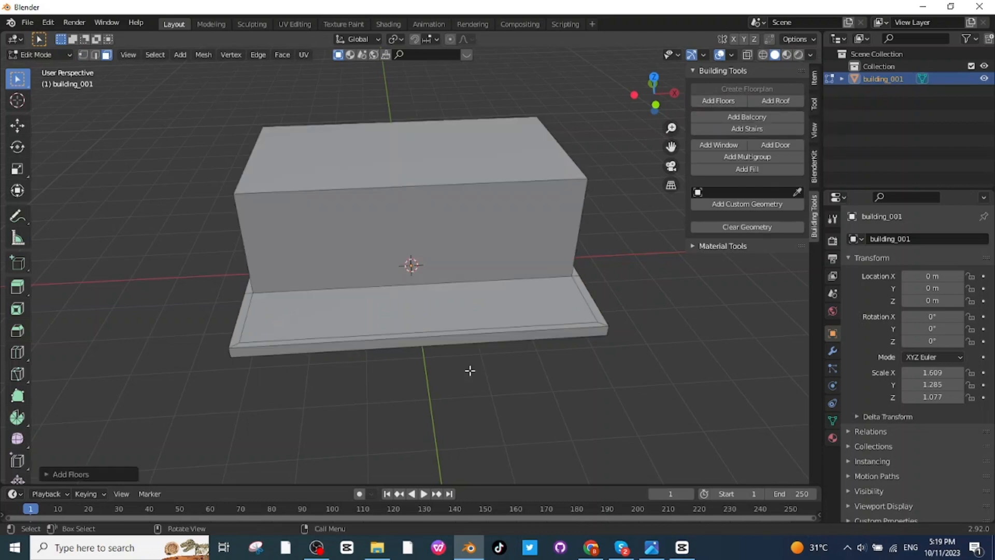
middle_drag(456, 355, 472, 344)
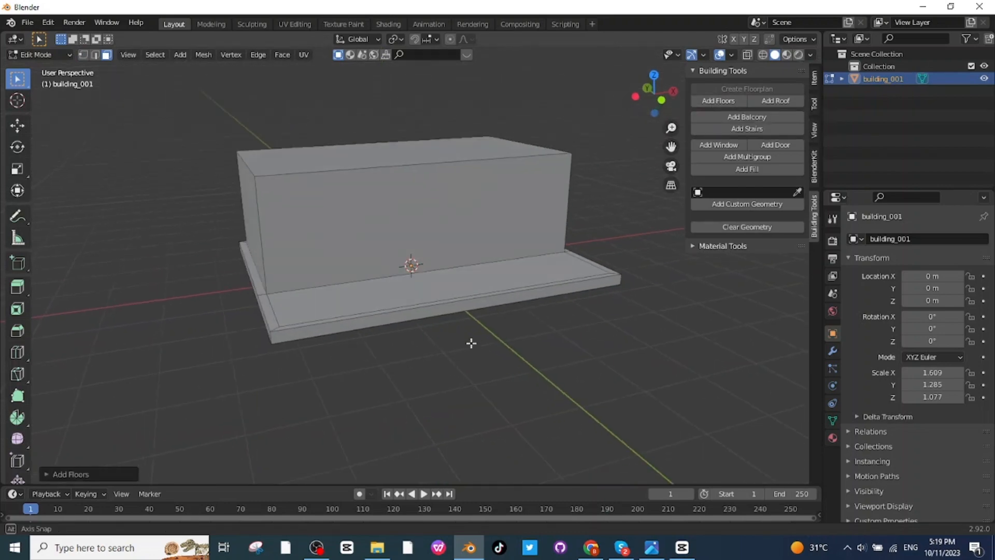
click(71, 474)
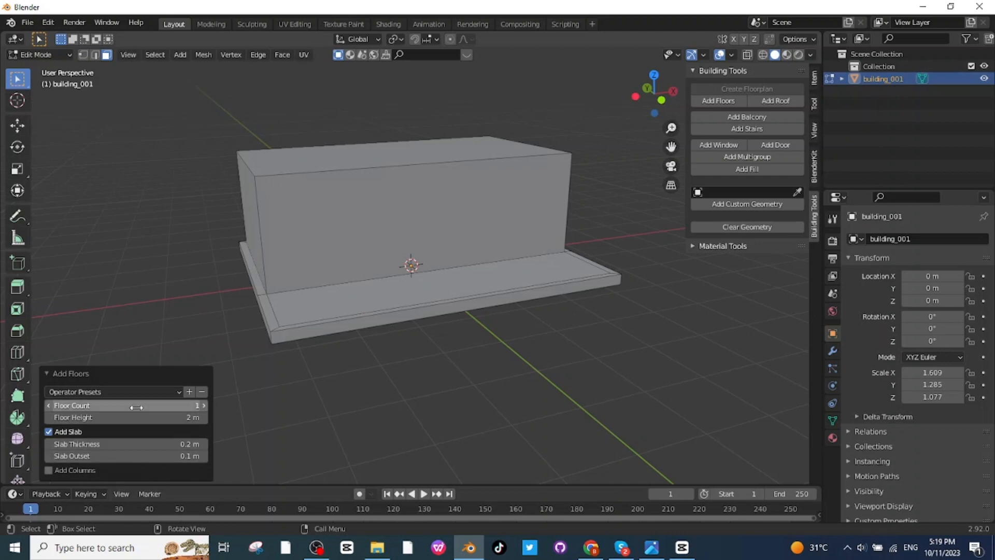
click(185, 406)
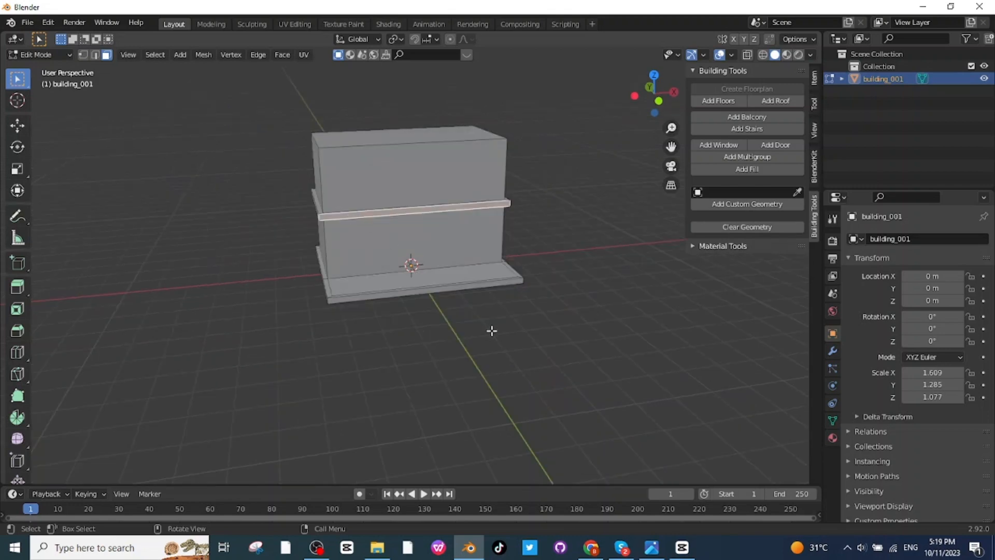
Extrude the front face of the slab between the two floors outward by about 1.72 m
key(e)
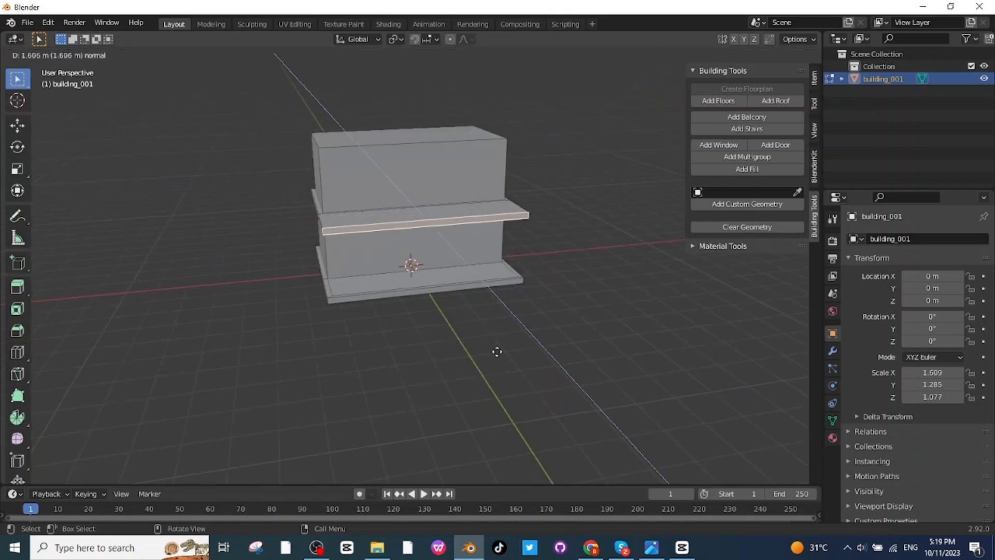
click(495, 349)
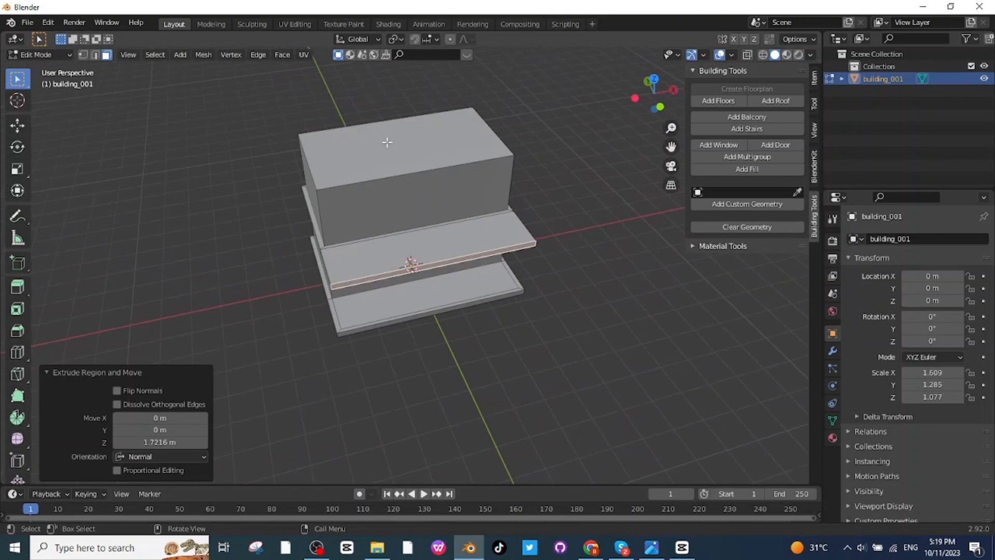
Add a roof to the building's top face, trying the Gable type and keeping Hip
click(387, 142)
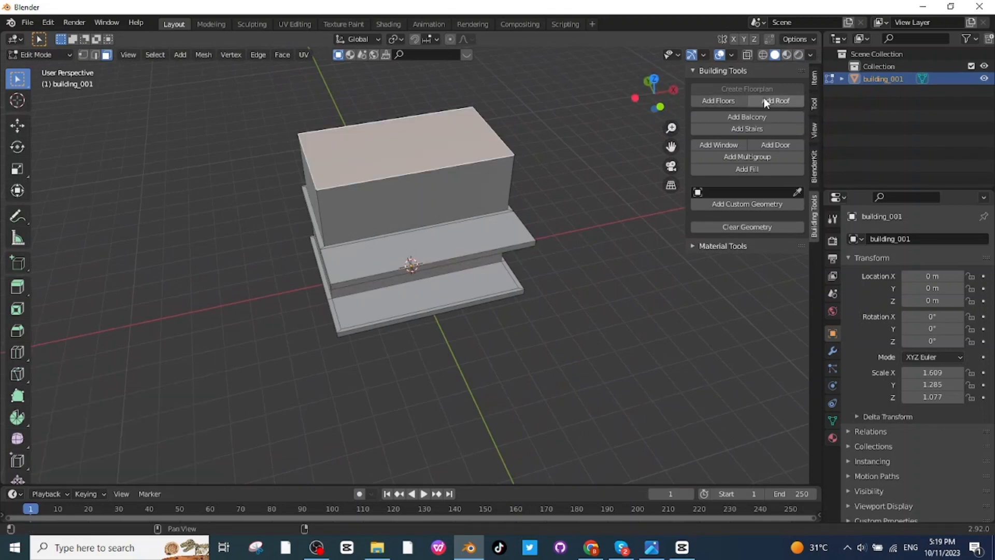
click(784, 103)
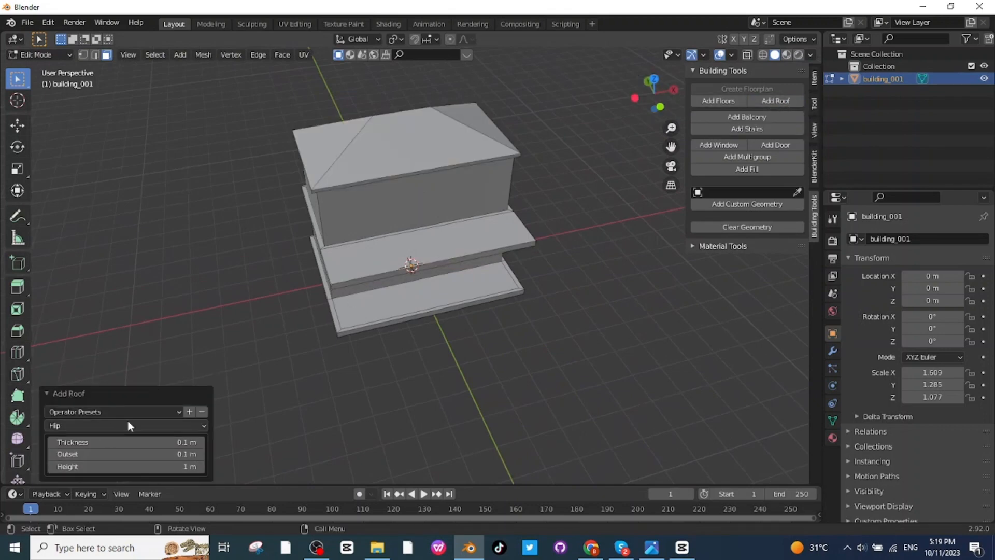
click(100, 424)
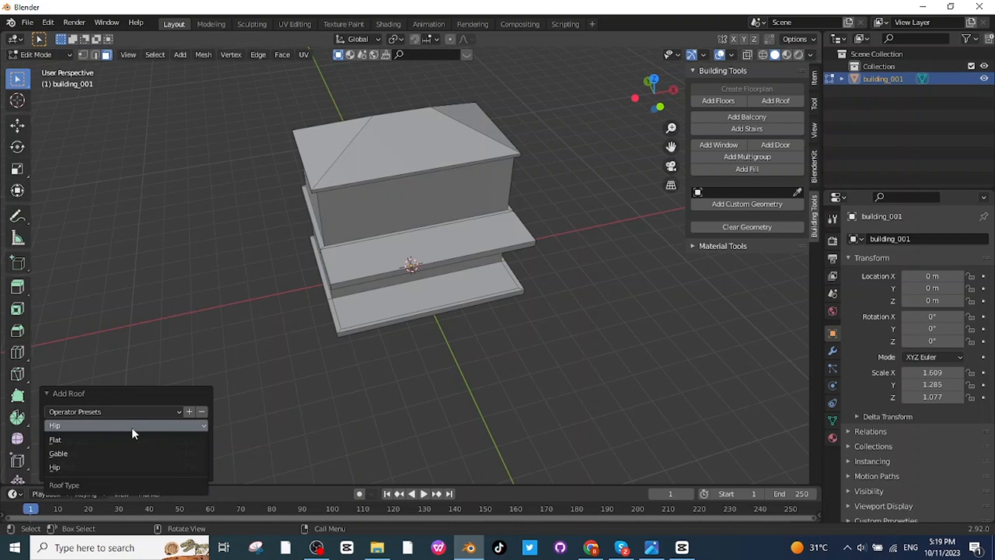
click(91, 453)
click(100, 426)
click(82, 446)
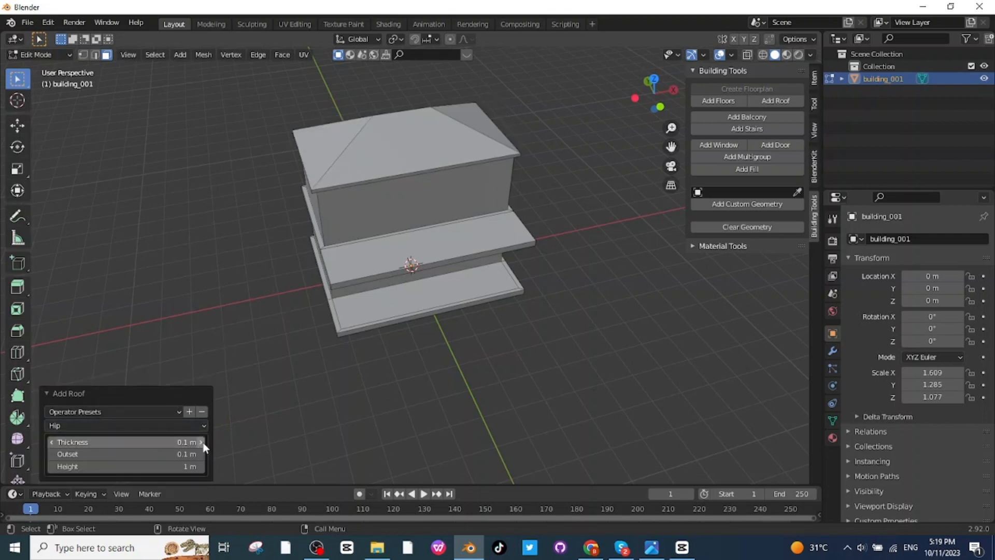
Set the hip roof's thickness to 0.22 m and increase its outset so it overhangs the upper walls
drag(205, 447, 241, 447)
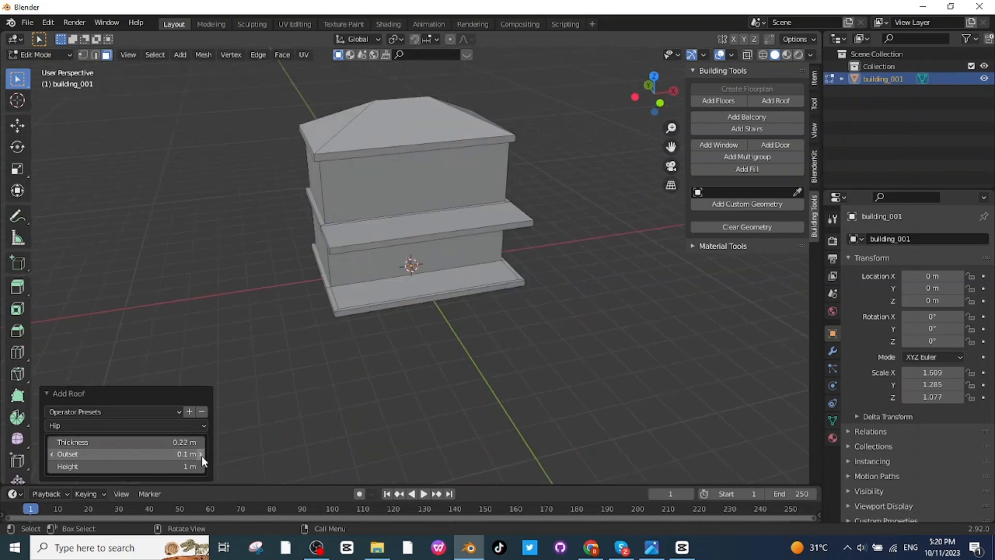
mouse_move(201, 456)
mouse_down()
mouse_move(238, 455)
mouse_move(210, 466)
mouse_up()
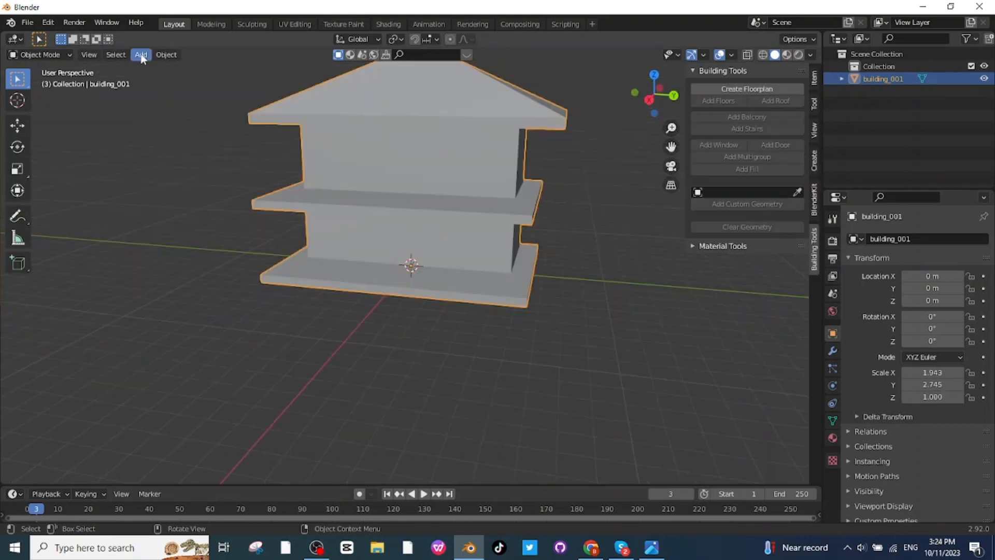
In Object Mode, add a cylinder and move it along X to about 4.23 m, at the ground slab's front edge
click(138, 54)
click(259, 126)
key(g)
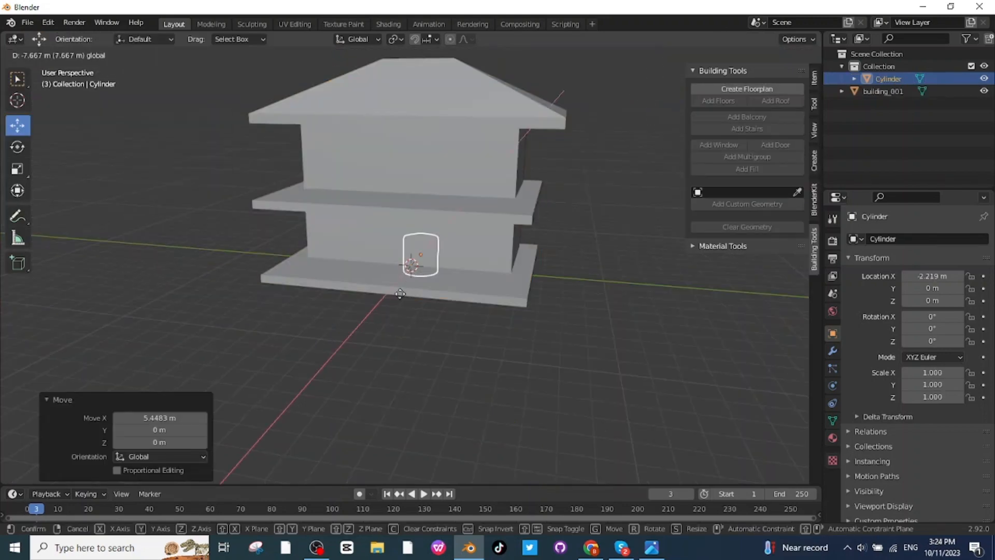
click(384, 329)
Scale the cylinder into a slim pillar, about 0.21 by 0.21 by 1.74, standing between the slabs at one front corner
key(s)
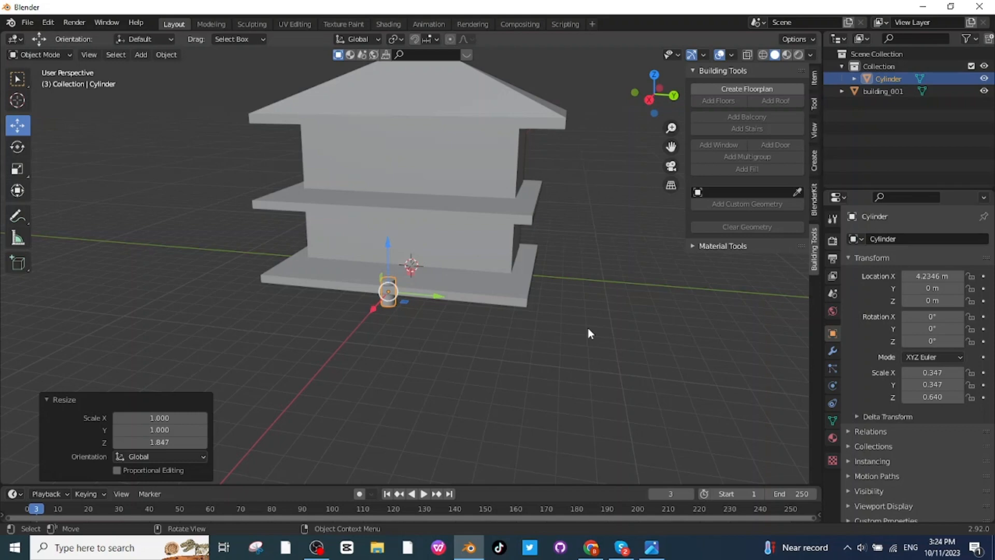
key(s)
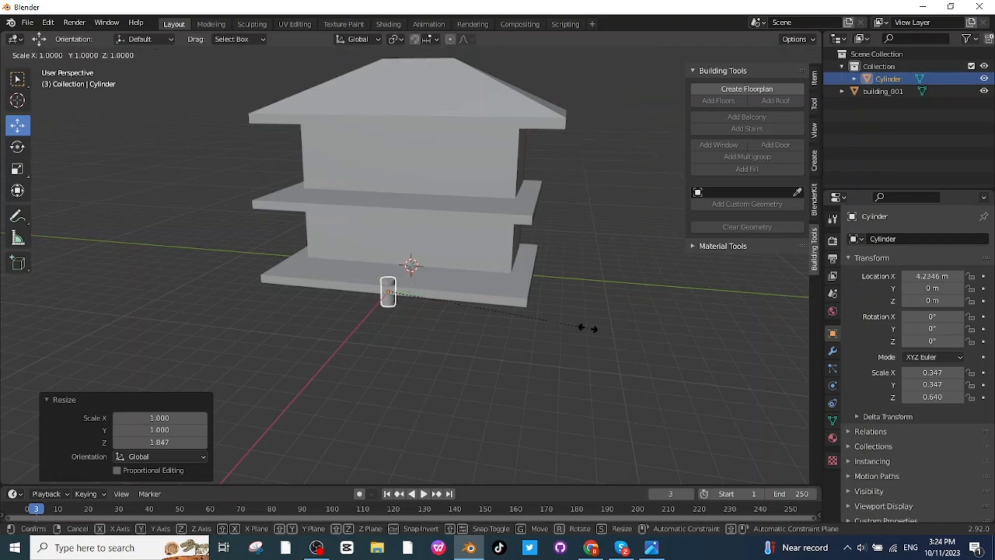
key(z)
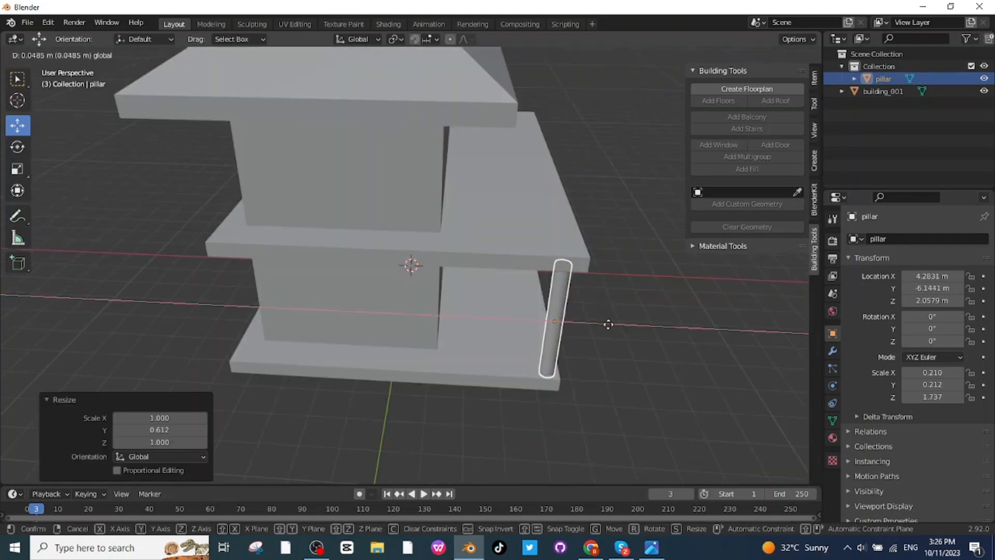
click(611, 331)
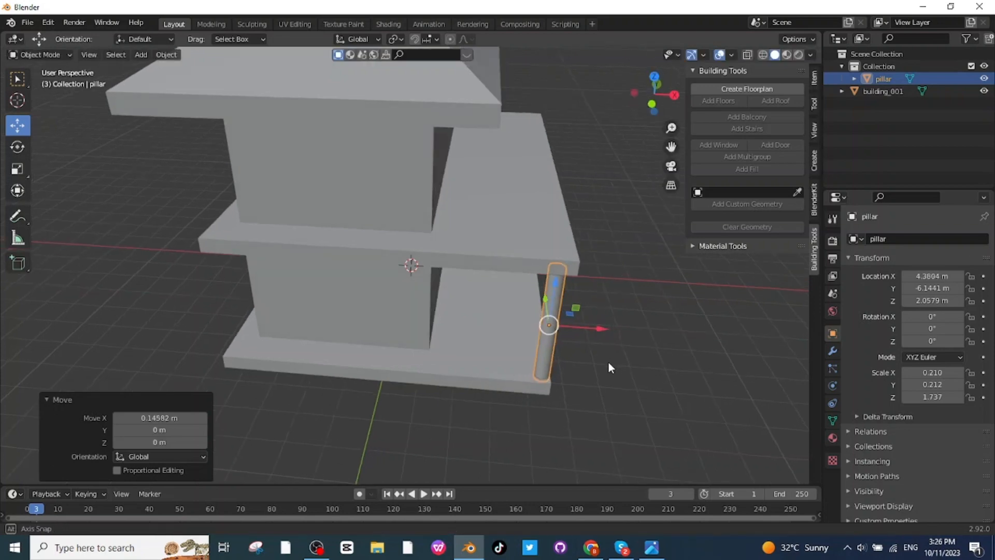
Duplicate the pillar about 12.4 m along Y to the opposite front corner of the slab
middle_drag(608, 362, 540, 367)
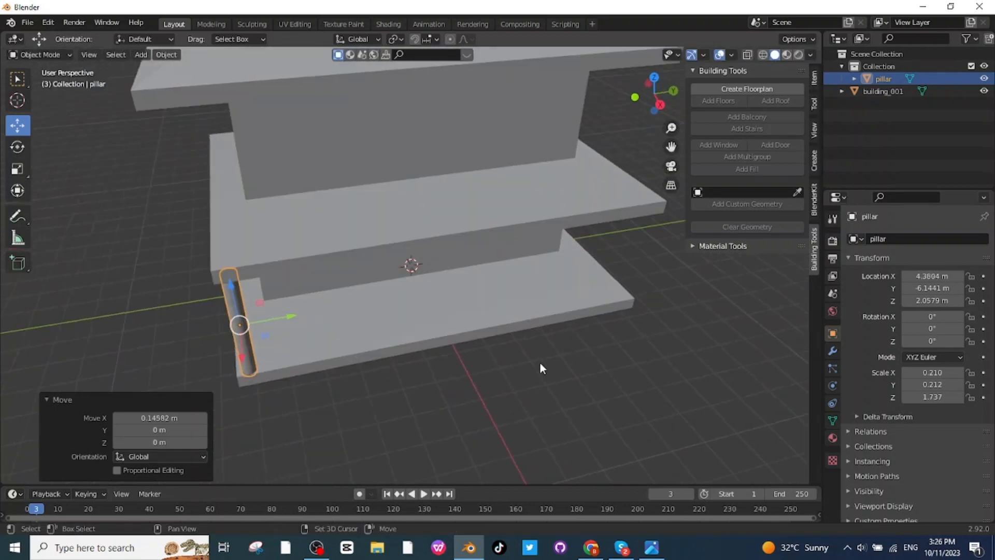
key(shift+d)
key(y)
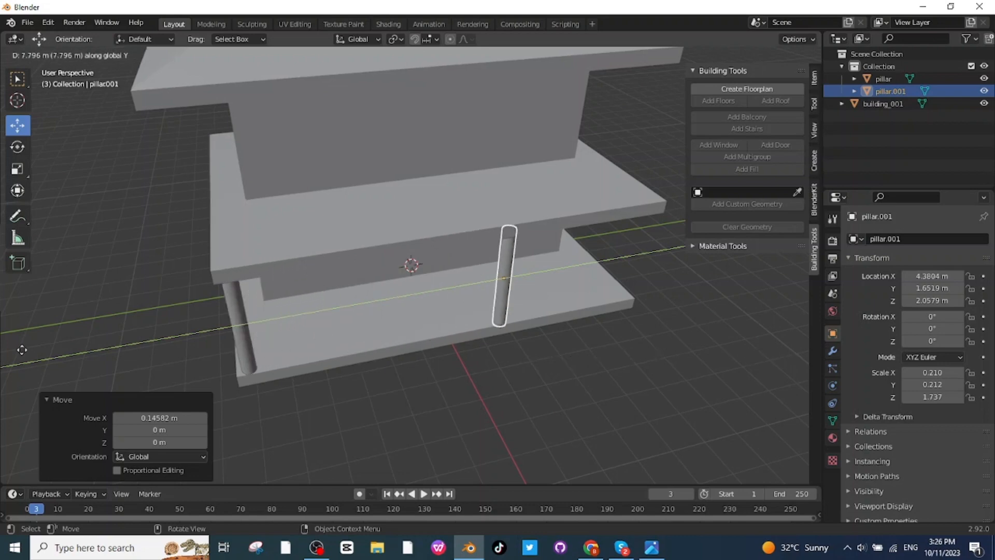
click(440, 353)
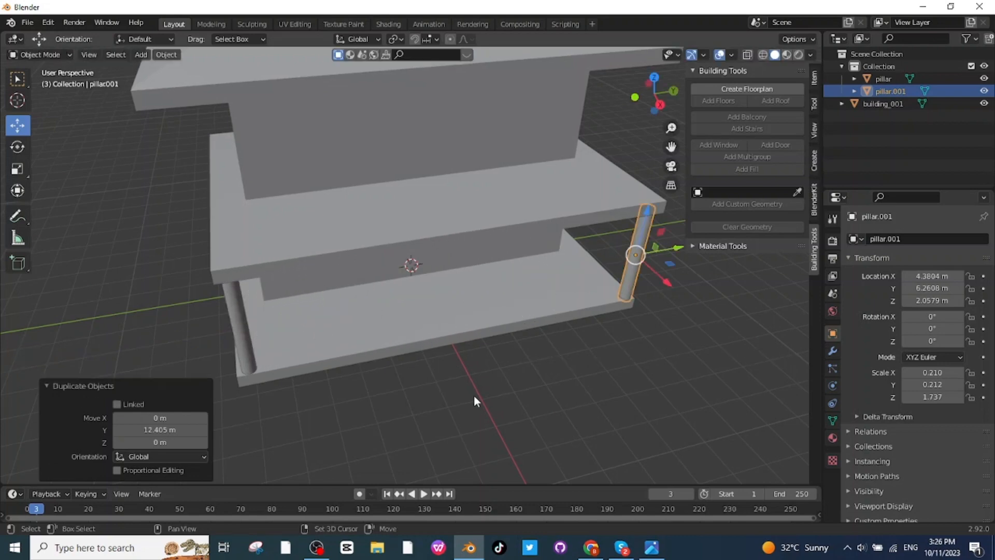
Add two inner front pillars by duplicating along Y, placing the first about 3.1 m inward from the second corner pillar
key(g)
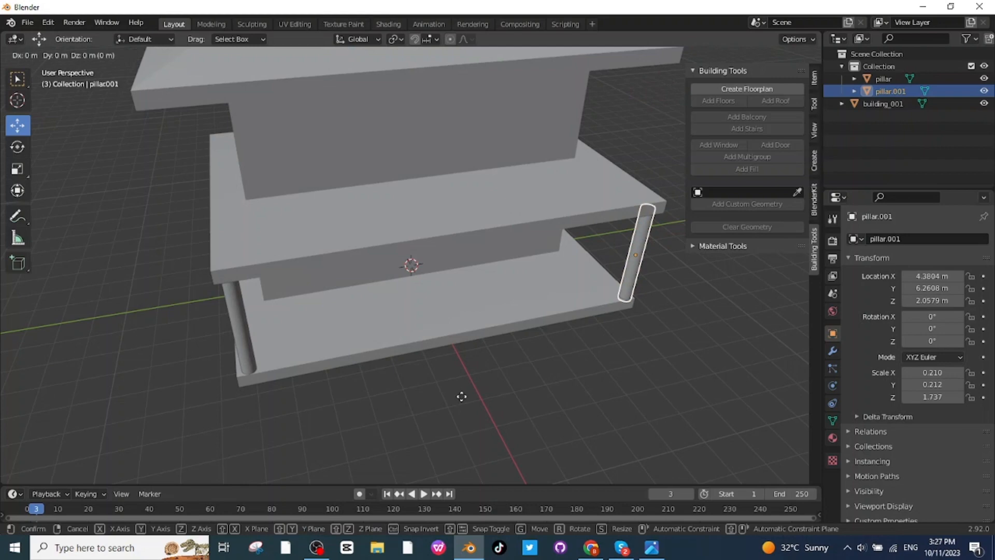
key(y)
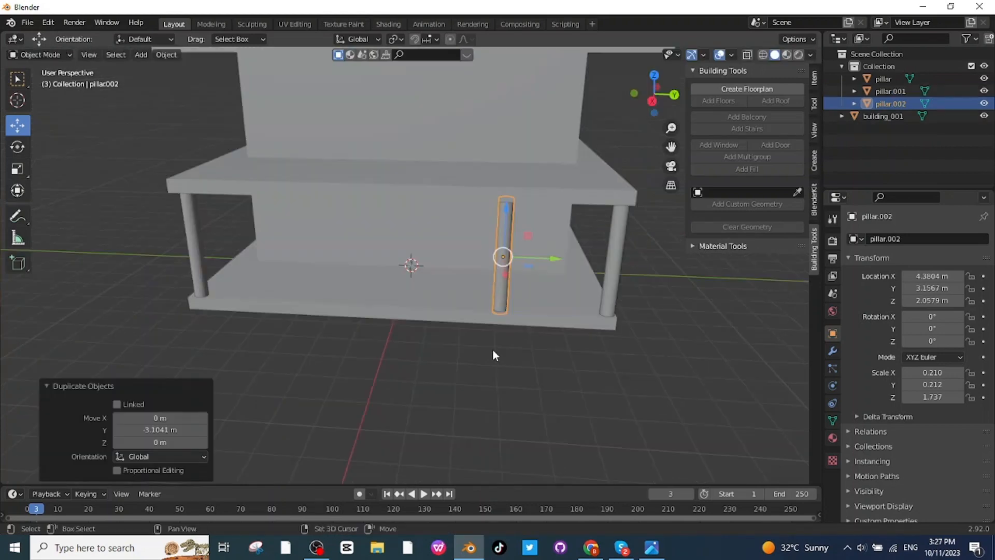
key(shift+d)
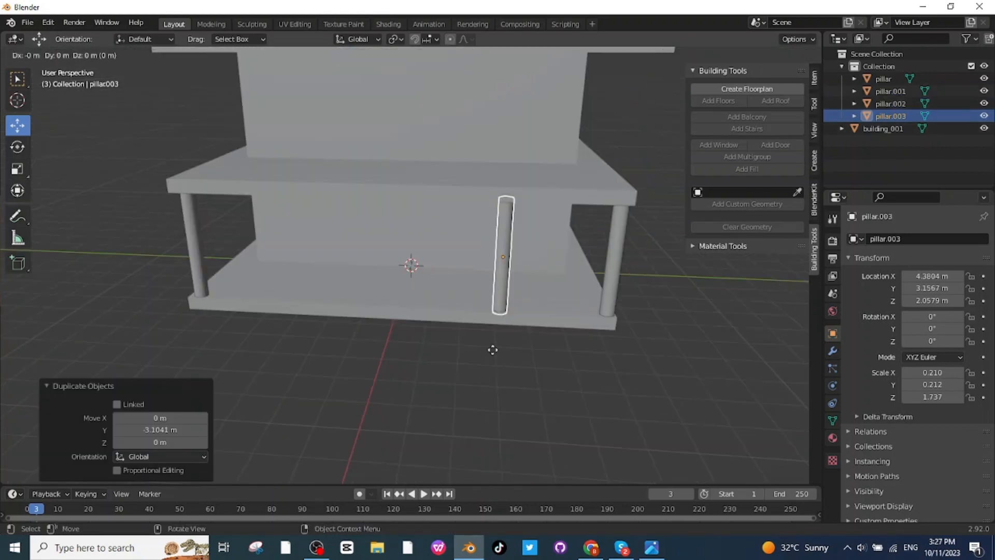
key(y)
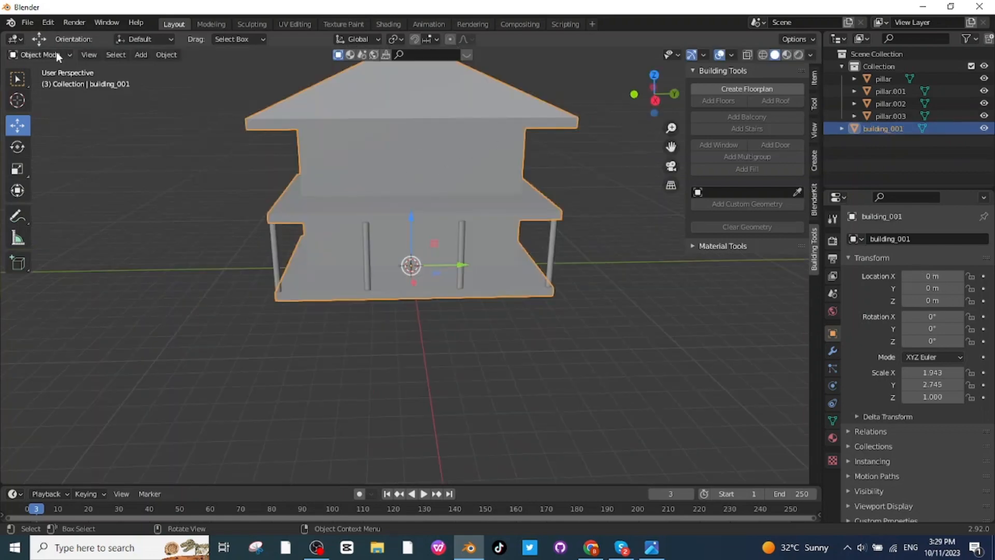
In Edit Mode, add stairs 1.7 m wide from the middle slab's front face, with a vertical offset of -4 m
click(56, 52)
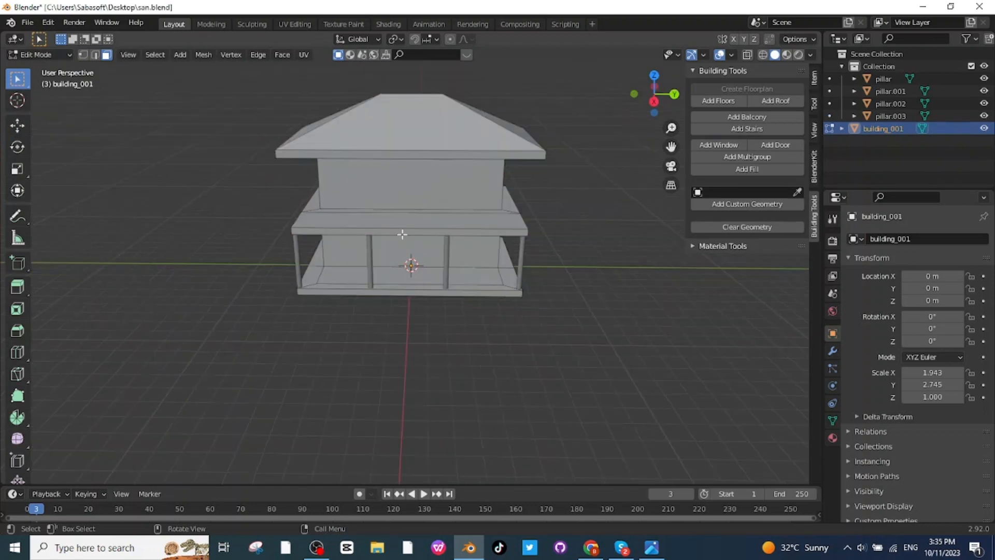
click(403, 234)
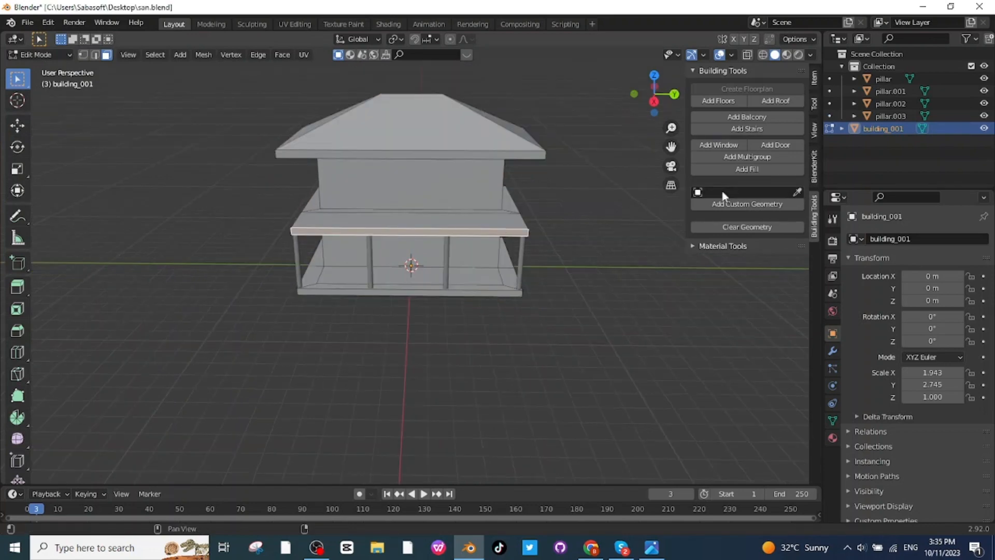
click(723, 128)
middle_drag(477, 357, 484, 360)
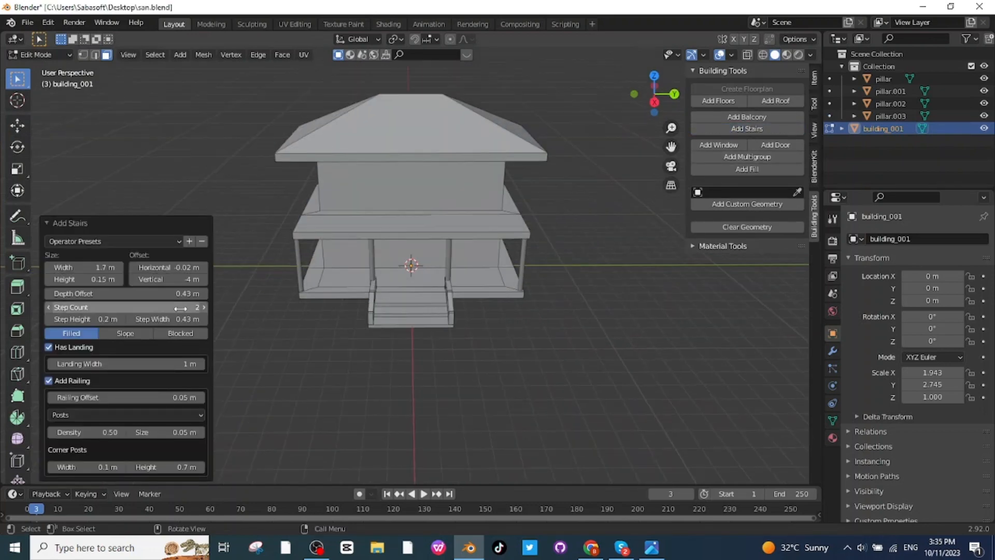
Set the stairs to 3 steps with a 0.2 m step height and a vertical offset of -3.8 m
click(180, 308)
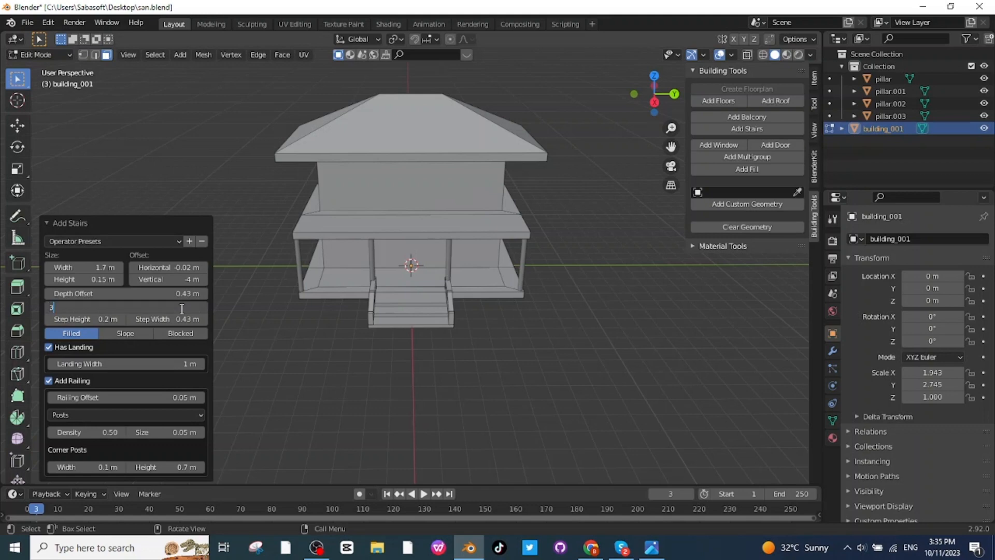
text(3)
key(Return)
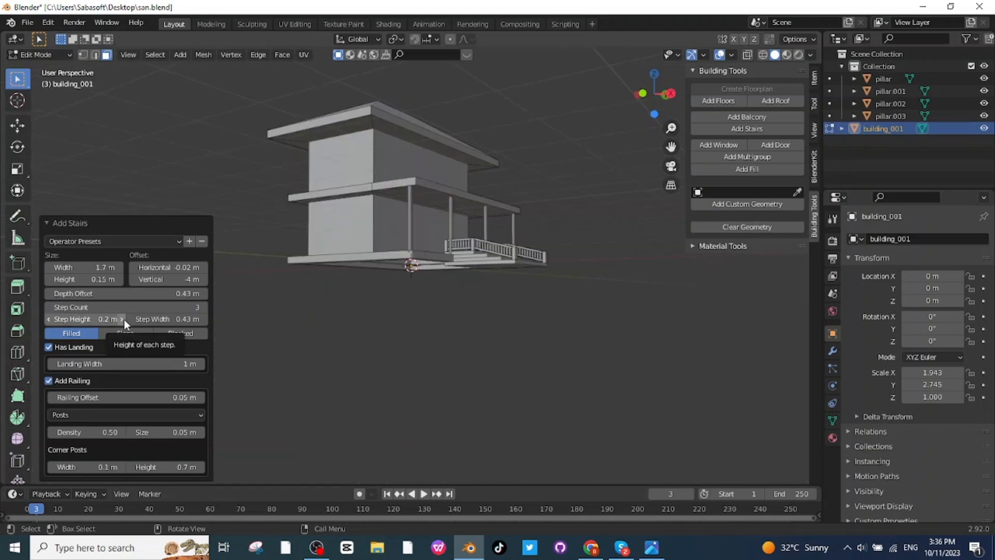
ctrl+scroll(124, 320, up, 3)
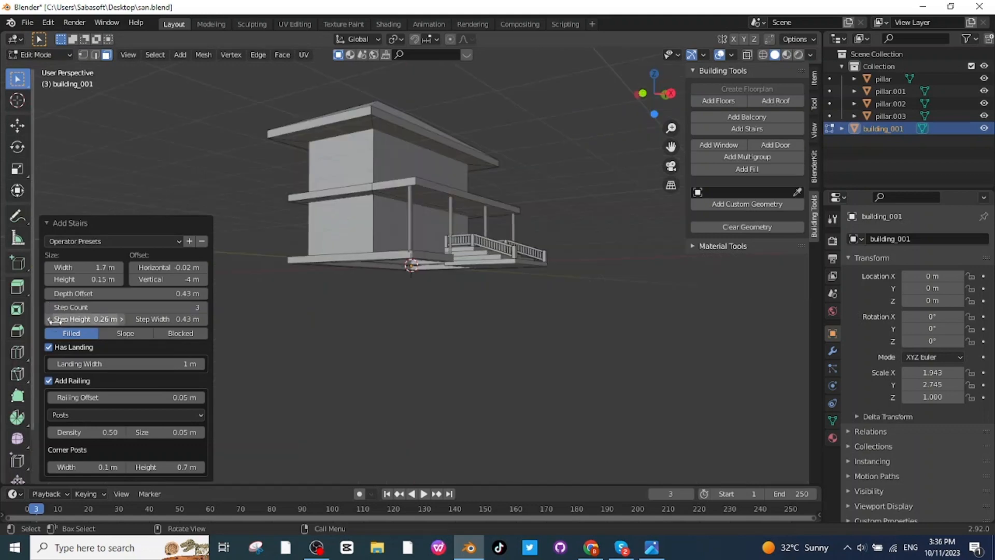
ctrl+scroll(52, 319, down, 3)
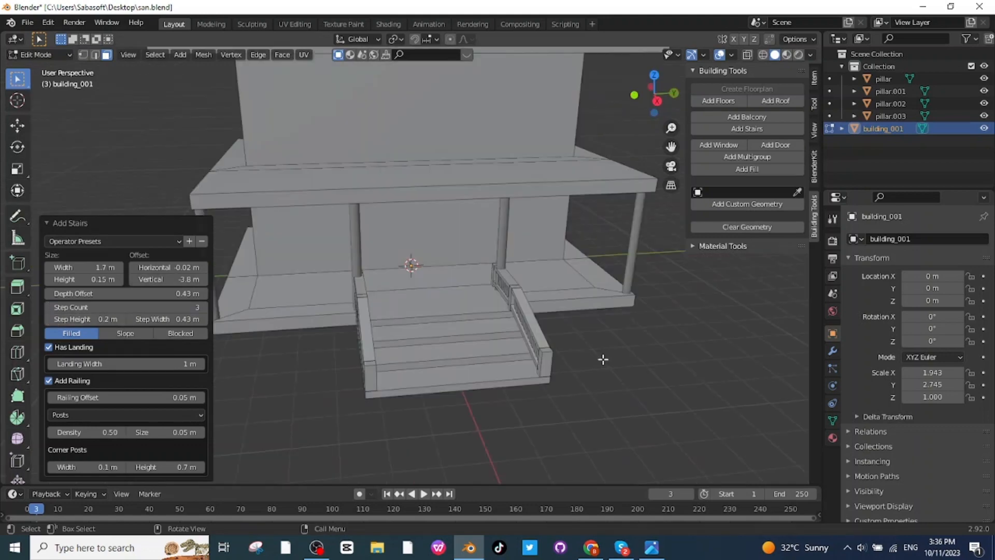
scroll(602, 359, down, 2)
middle_drag(549, 347, 513, 300)
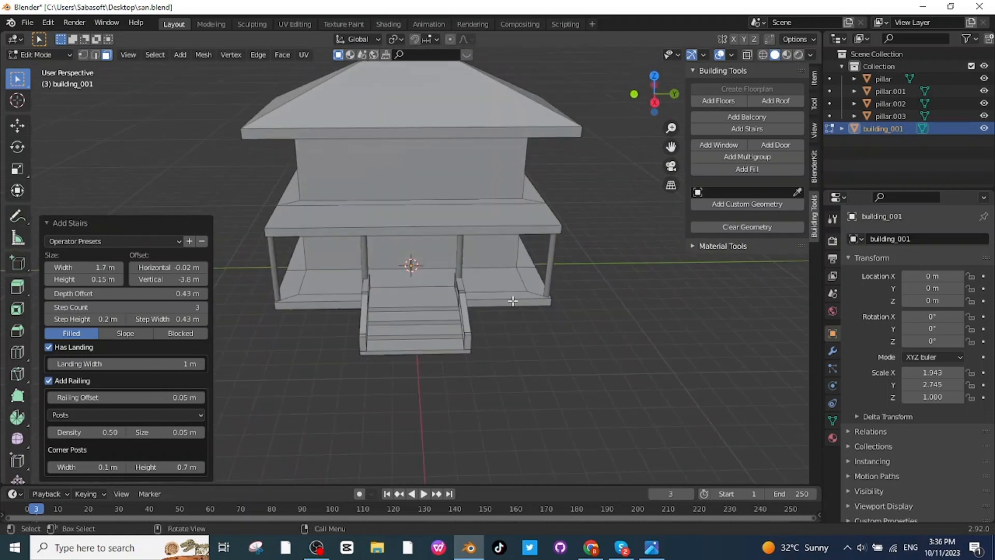
click(501, 294)
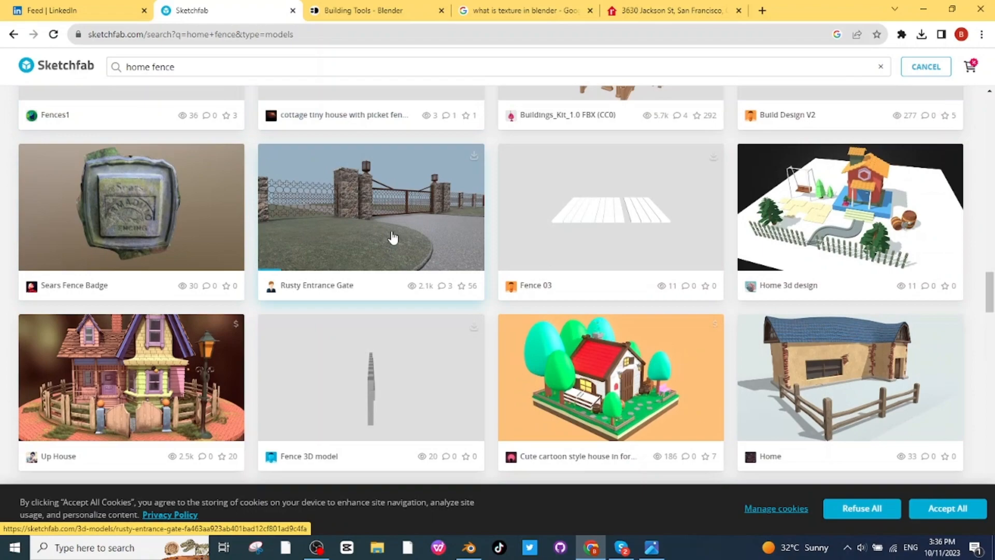
Switch to Chrome and browse the Sketchfab models for a home fence
scroll(392, 238, up, 7)
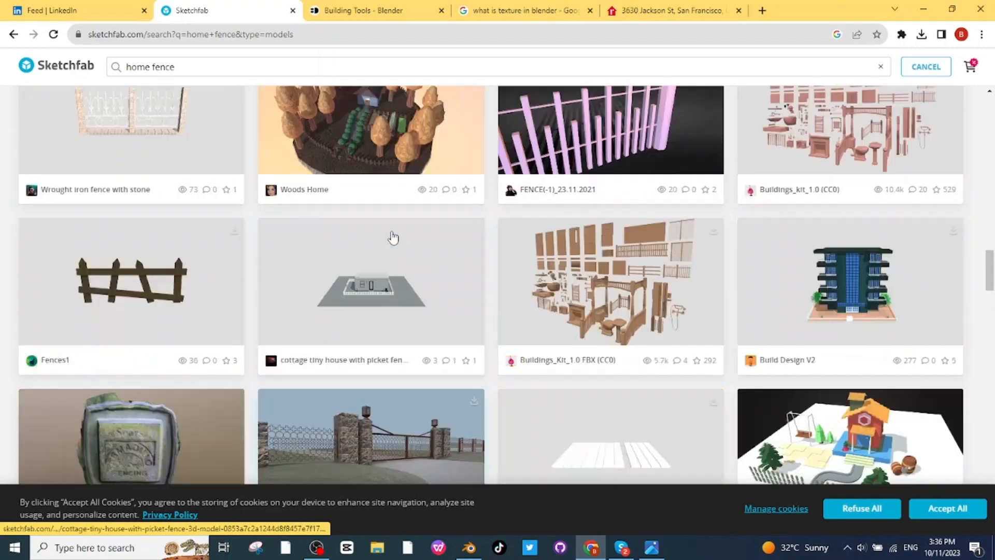
scroll(393, 237, up, 6)
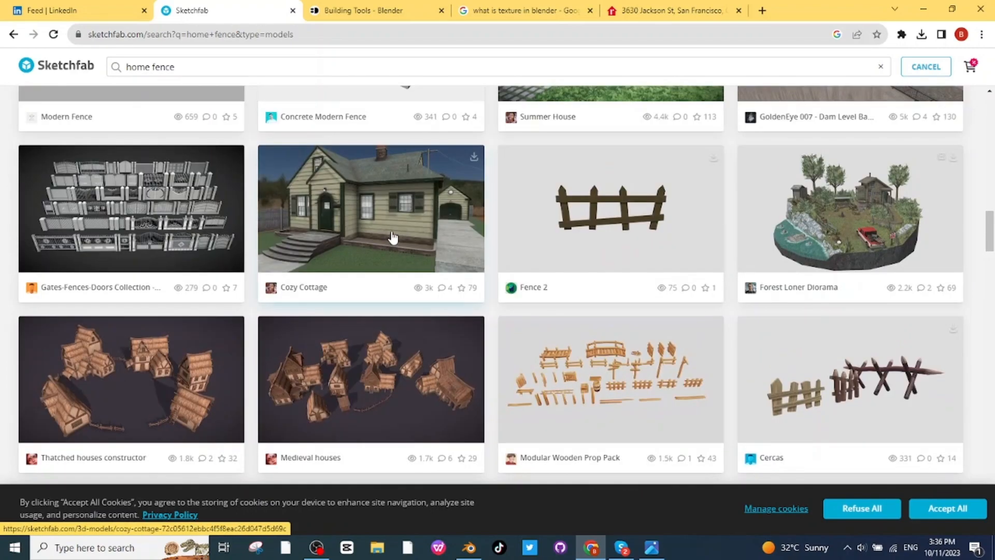
scroll(393, 237, up, 6)
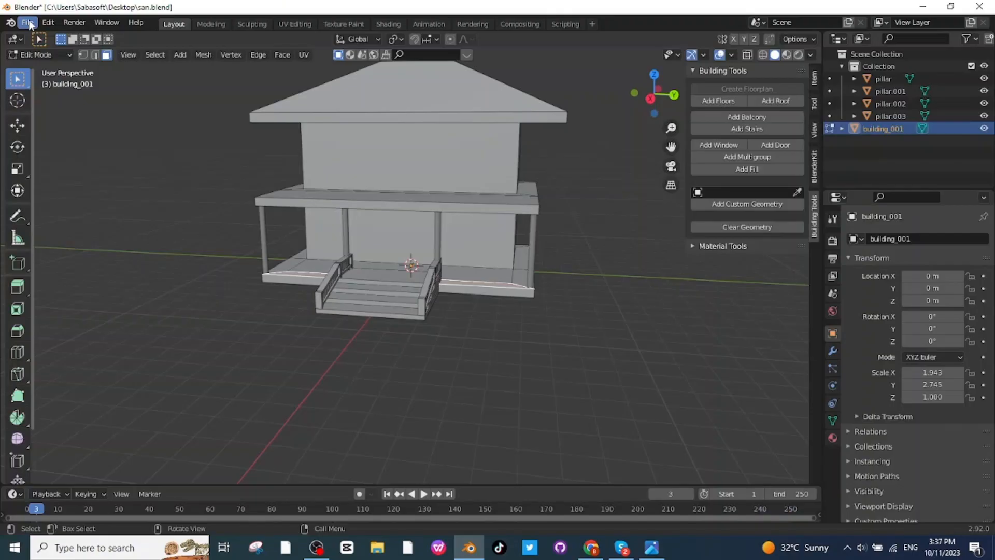
Back in Blender, import the downloaded fence model from the Downloads folder as glTF 2.0
click(28, 22)
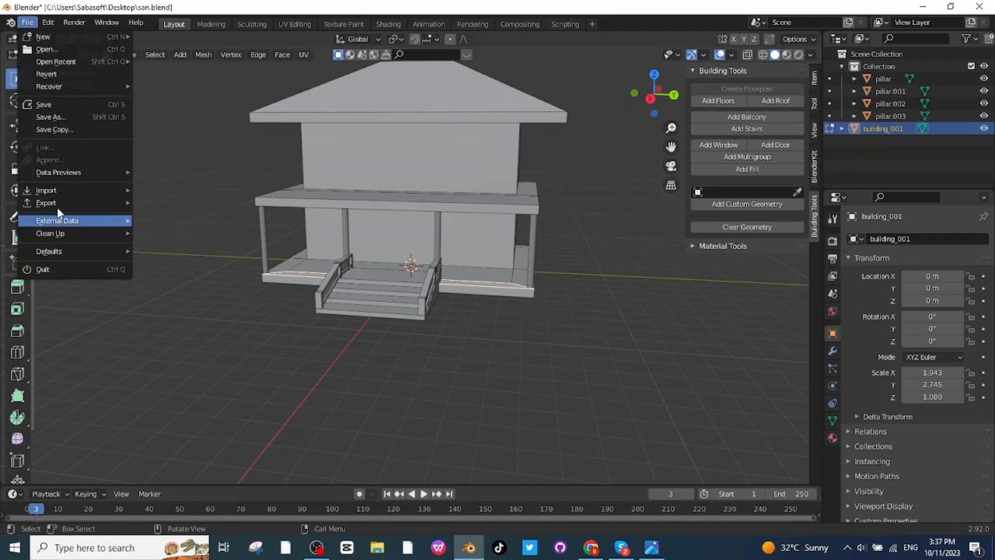
mouse_move(61, 190)
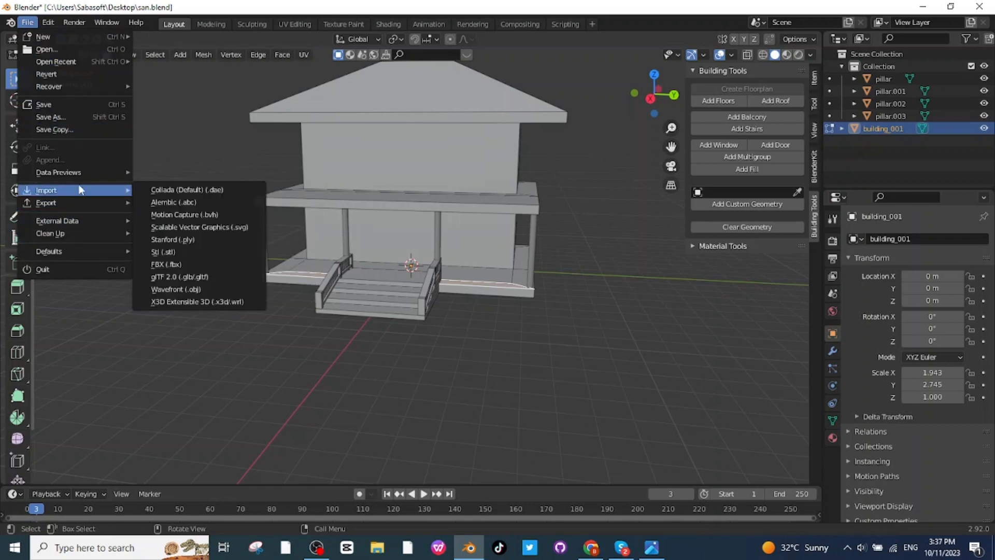
click(174, 277)
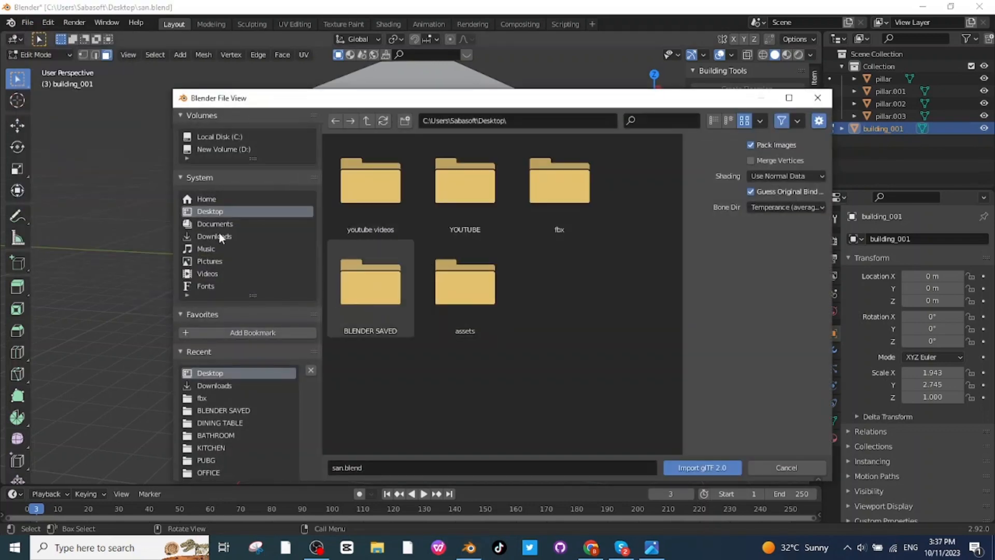
click(213, 236)
double_click(626, 291)
Move the imported fence about 11.45 m along X in front of the stairs and scale it up uniformly to about 2.125
key(g)
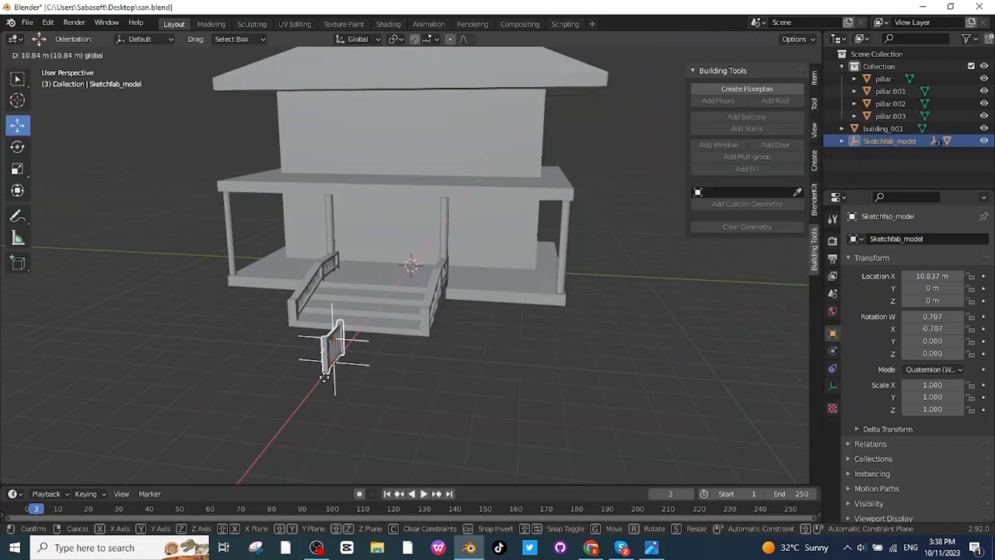
click(511, 412)
key(s)
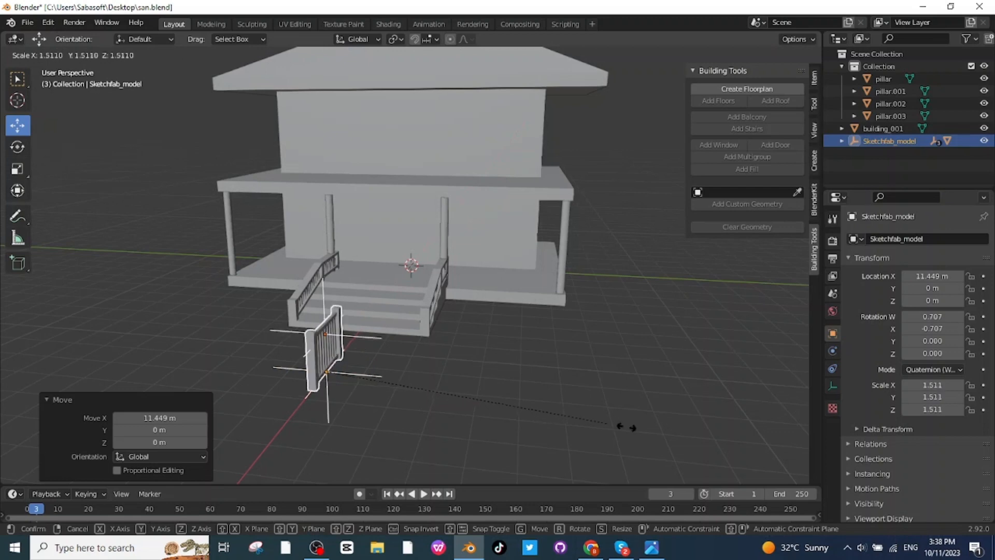
click(728, 436)
Rotate the fence about 93.2° around Z so it runs parallel to the house front
click(17, 147)
drag(339, 366, 385, 352)
middle_drag(385, 351, 280, 337)
Fit the fence between the two front pillars beside the stairs, widening it to about 2.91 and raising it onto the ground slab
click(17, 125)
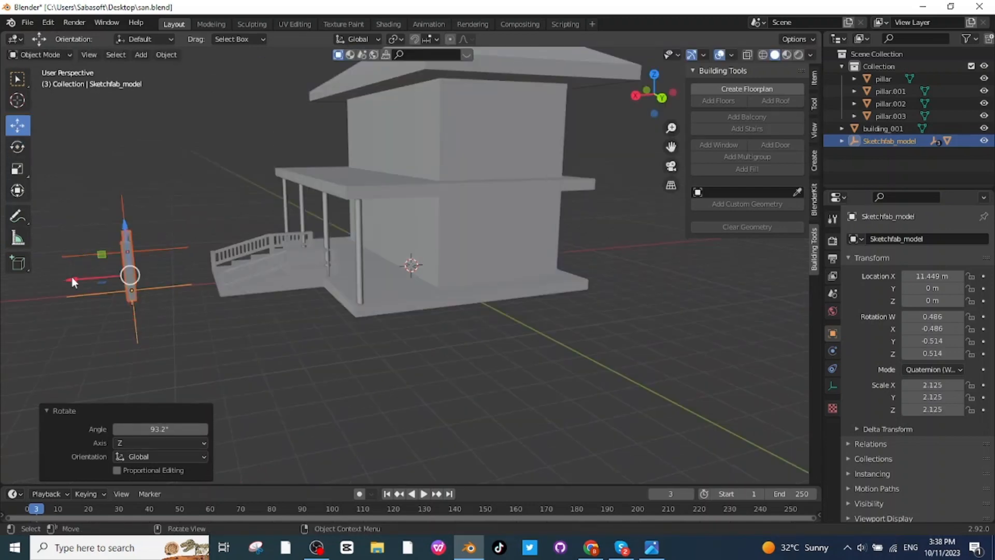
drag(72, 277, 253, 300)
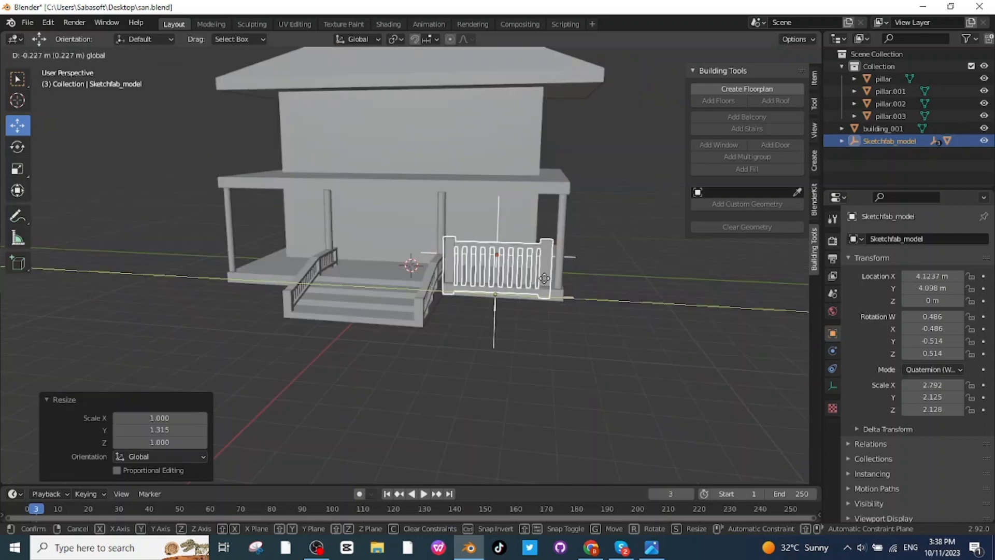
drag(495, 243, 500, 226)
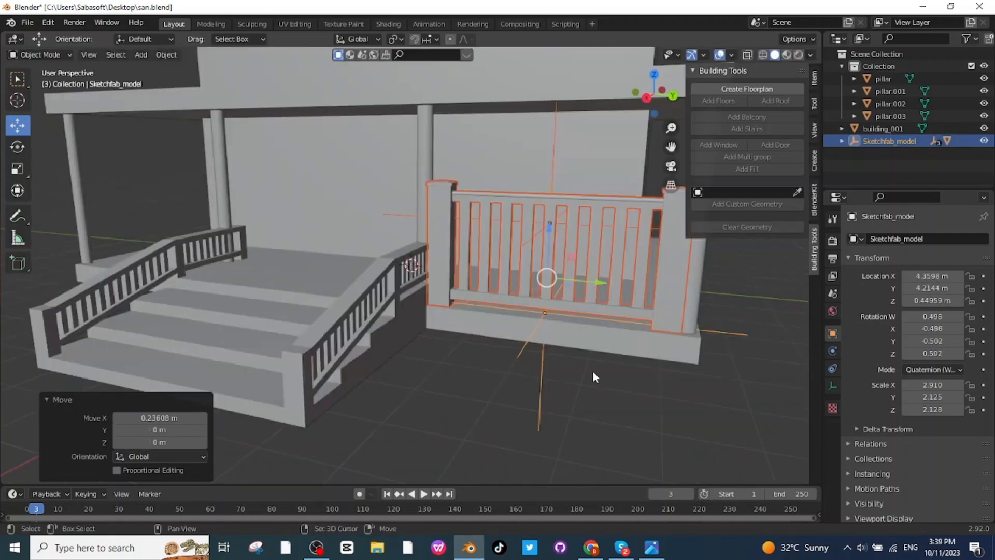
Duplicate the front fence along Y to the other side of the stairs, at about Y -4.35 m, and narrow it to about 2.818
key(shift+d)
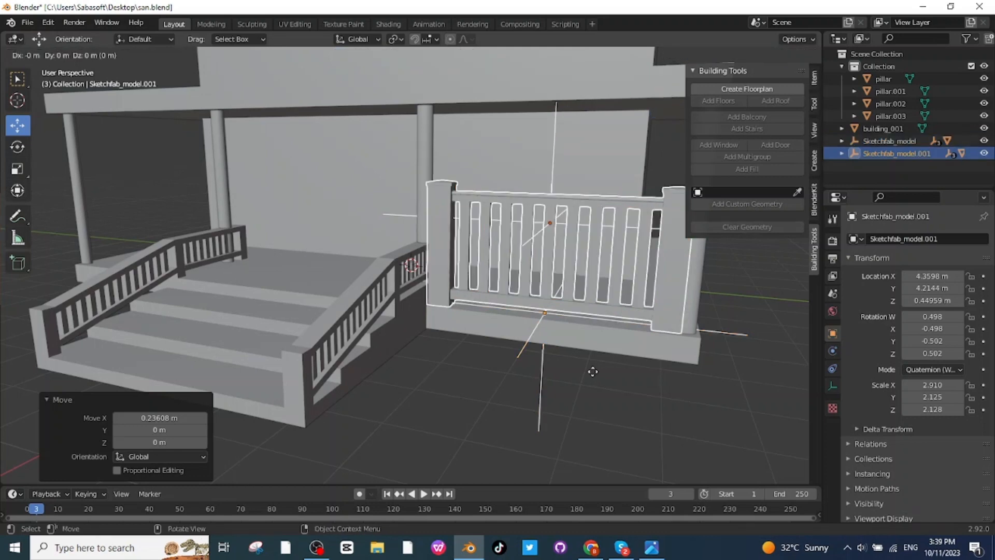
key(y)
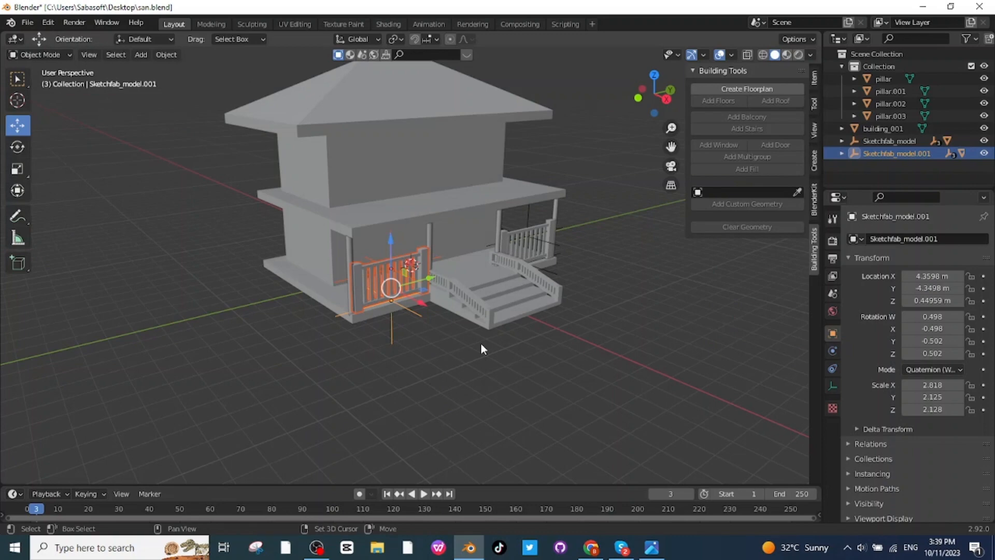
Duplicate that fence along Y to about Y -8.38 m and rotate the copy around Z so it runs parallel to the side wall
key(shift+d)
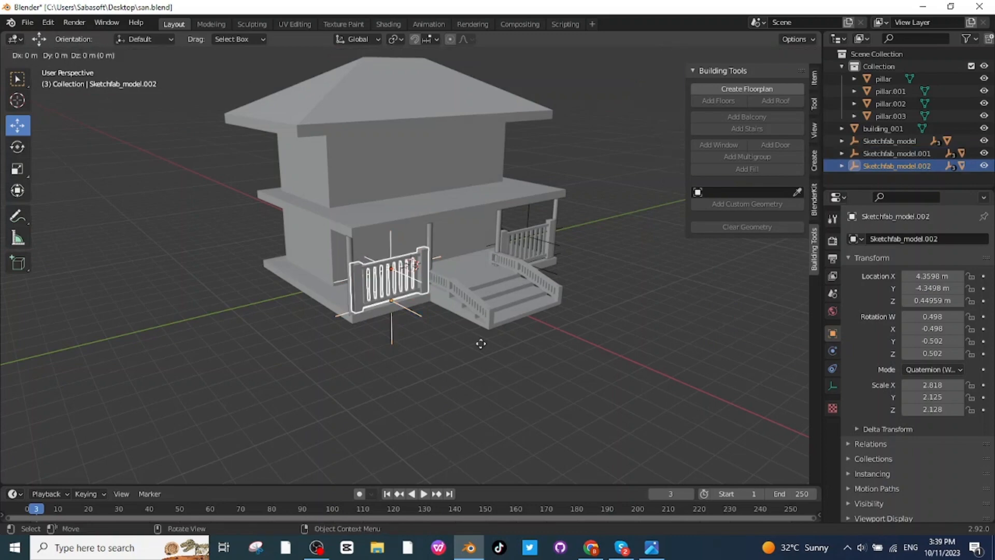
key(y)
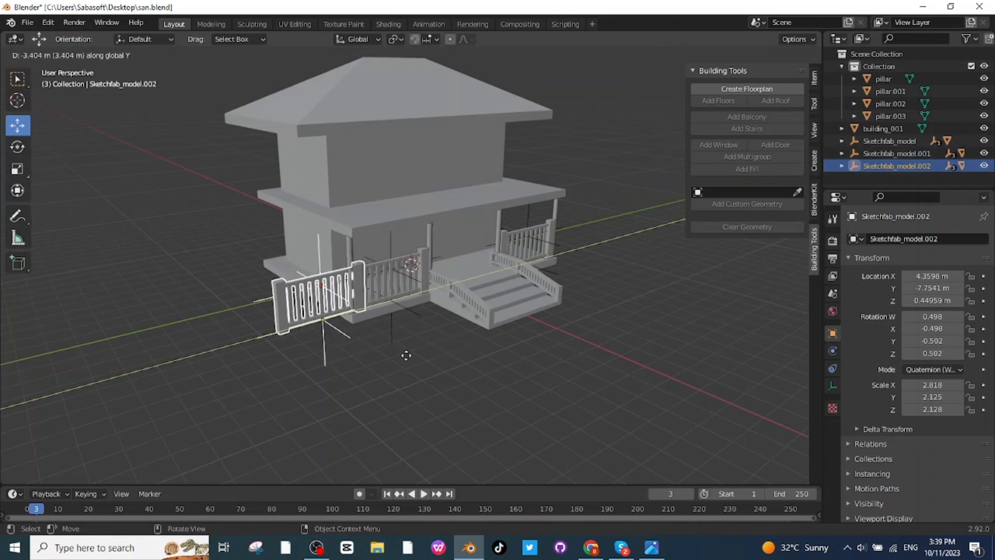
click(398, 358)
click(19, 148)
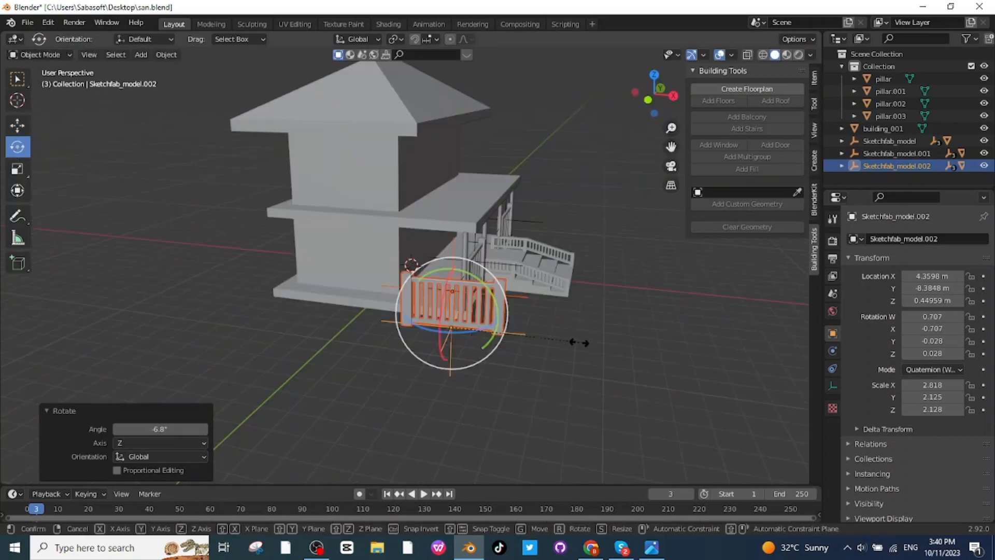
Stretch the side fence along X to about 6.316, fit it to the slab's side edge, and place a copy on the opposite side
key(s)
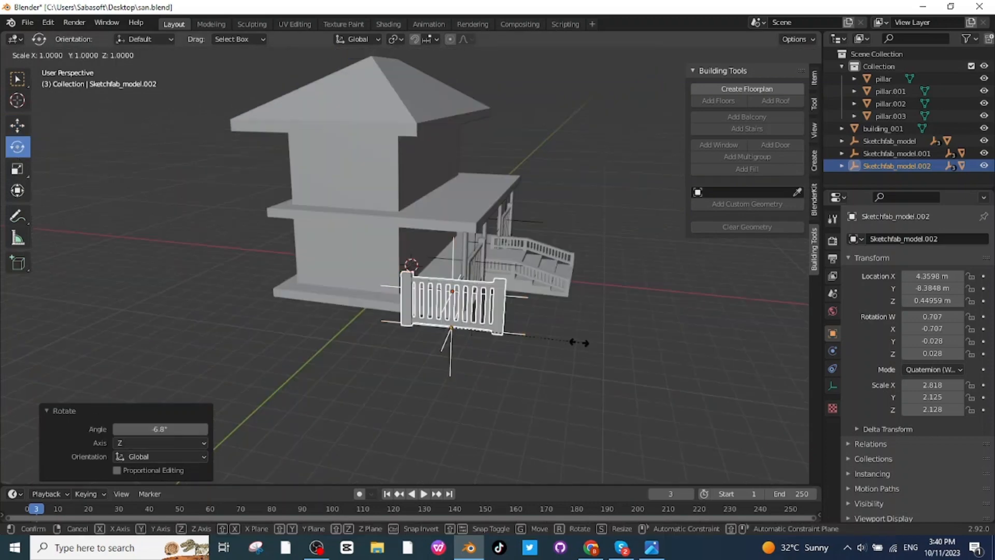
key(x)
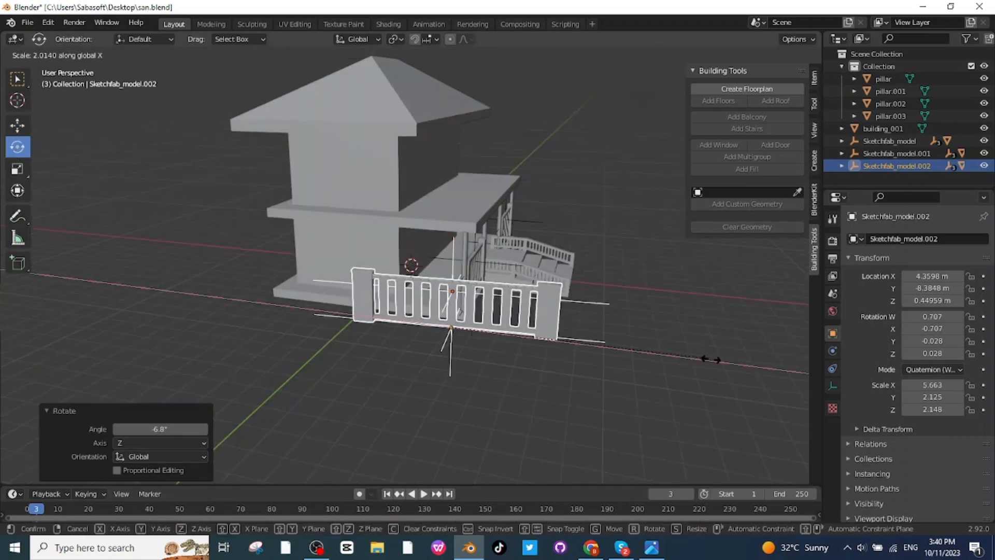
click(757, 366)
click(18, 125)
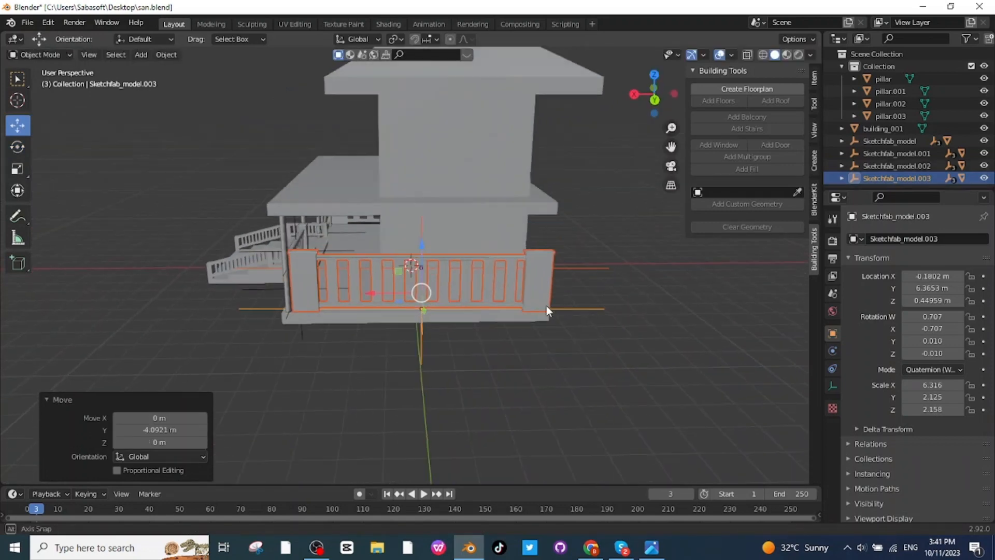
Duplicate the side fence along X behind the house, rotate it around Z parallel to the back wall, and move it onto the slab's rear edge
middle_drag(546, 305, 571, 328)
key(shift+d)
key(x)
click(522, 375)
key(shift+space)
key(r)
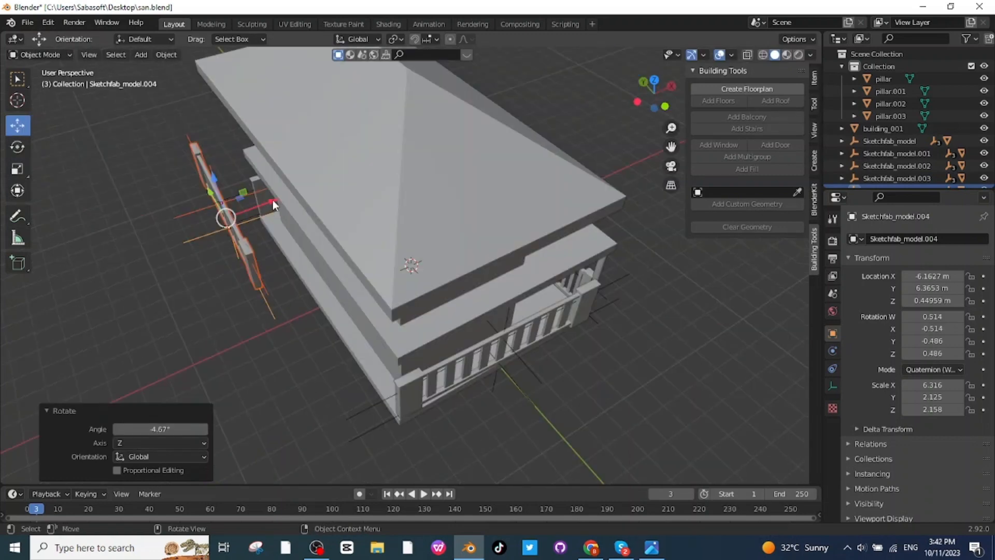
drag(273, 200, 313, 193)
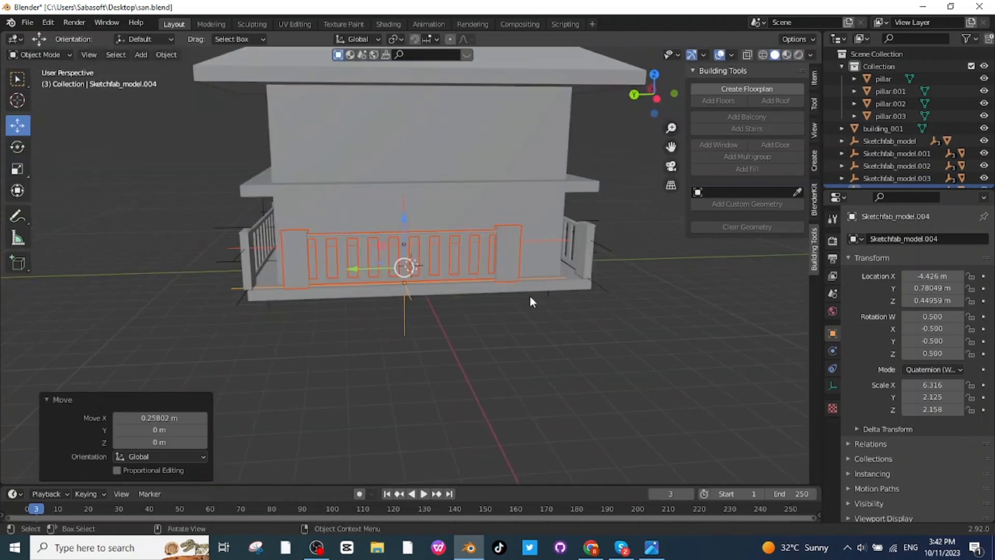
Stretch the rear fence along Y so it spans the slab between the two side fences
key(s)
key(y)
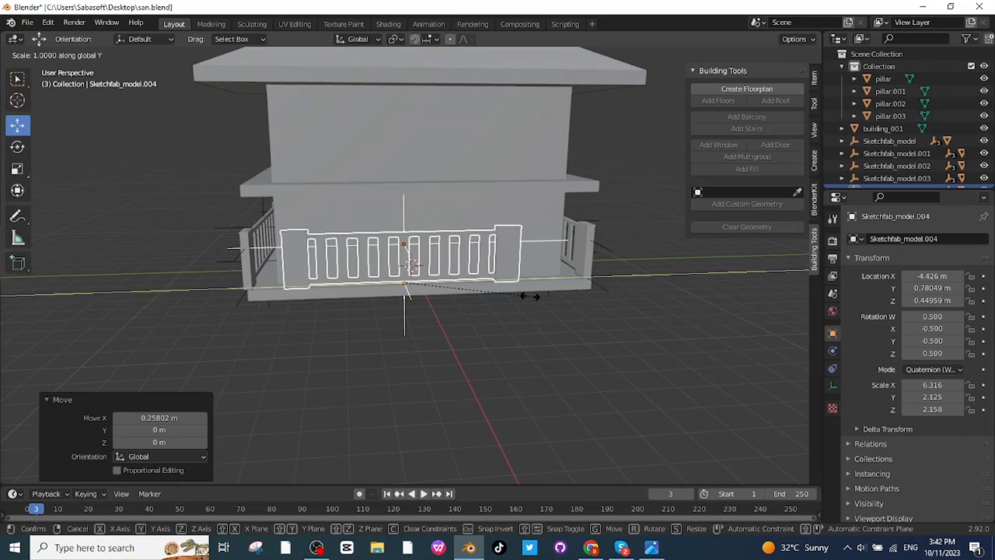
middle_drag(453, 371, 574, 336)
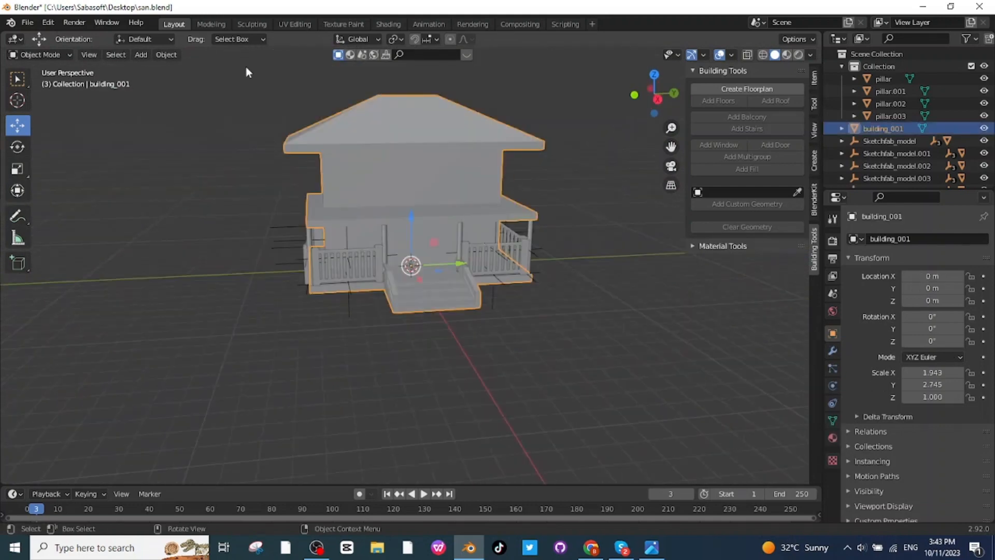
Switch the building to Edit Mode and add a door to the ground-floor front wall
click(43, 55)
click(42, 83)
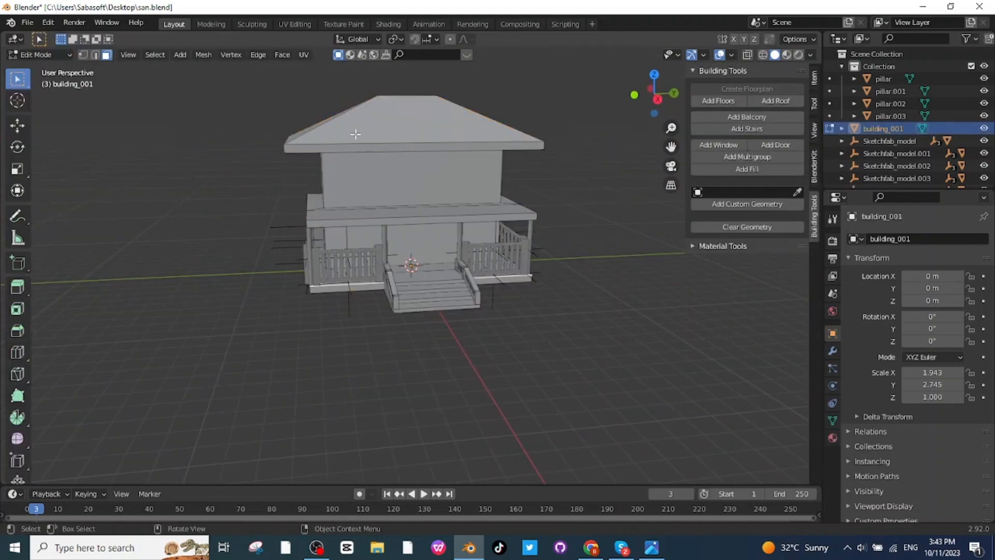
click(427, 254)
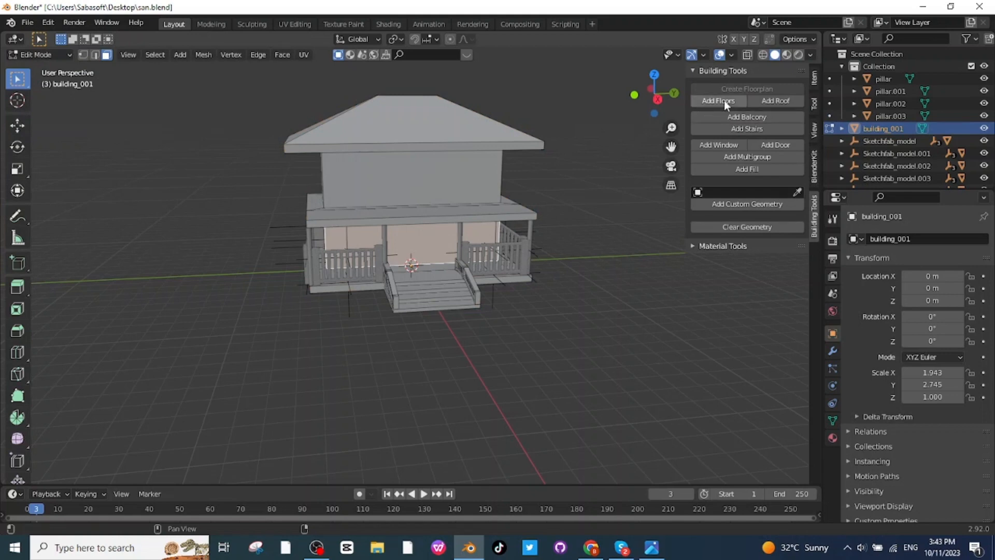
click(770, 145)
Make the door a 1.1 m wide, 3.3 m high double door, 0.06 m deep, with a sphere arch and panel fill
scroll(539, 336, up, 4)
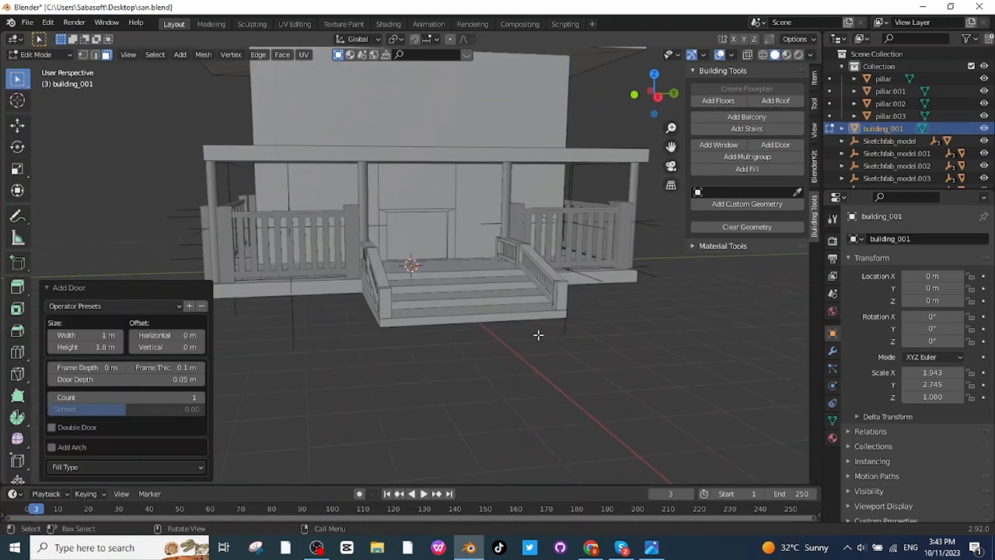
scroll(574, 352, up, 2)
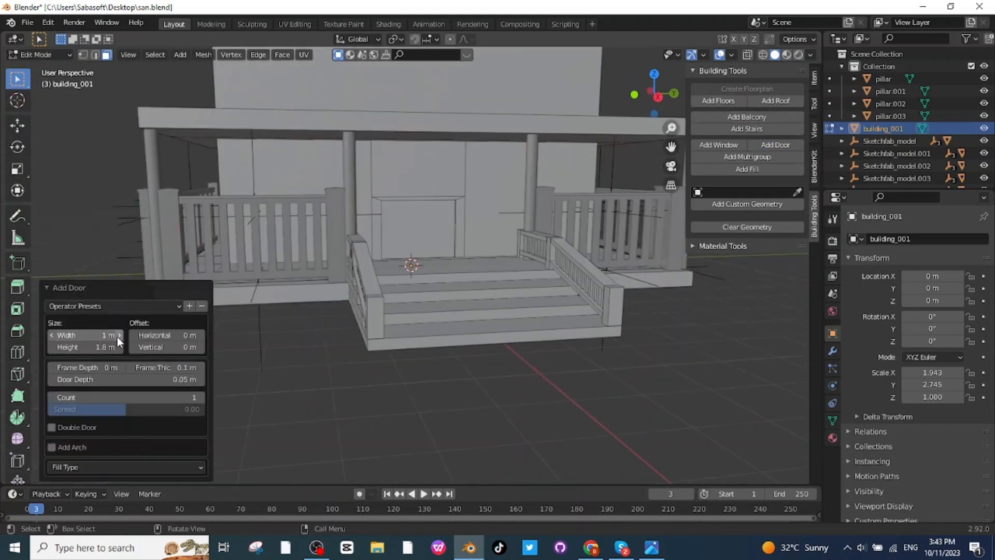
drag(118, 345, 136, 345)
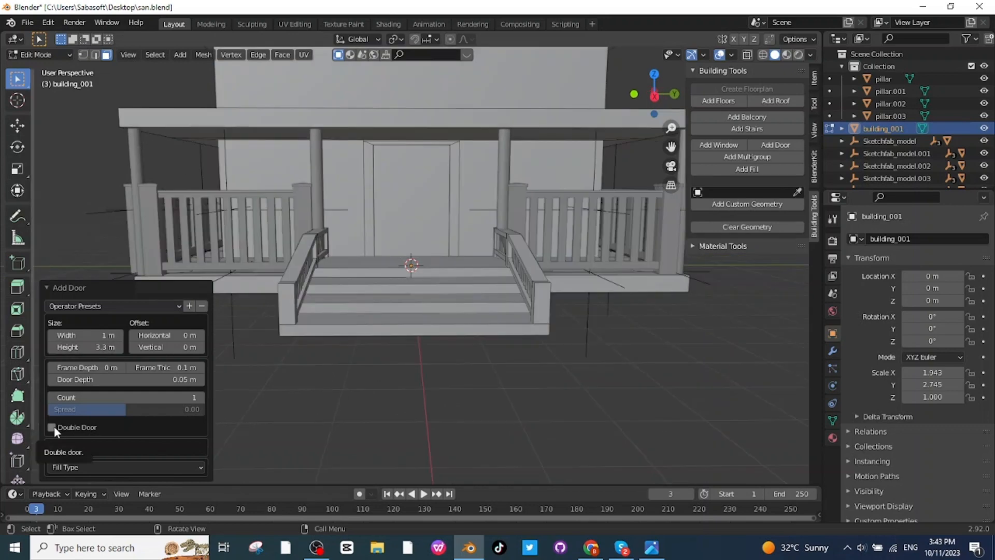
click(53, 427)
click(86, 466)
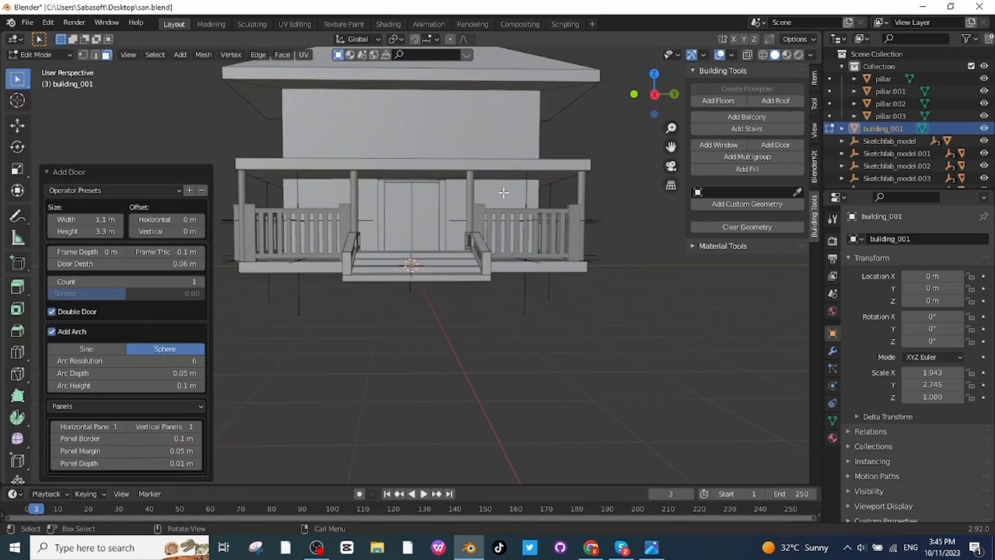
Add a rectangular window 1.9 m high with a 0.57 m vertical offset to each front wall section beside the door
click(503, 196)
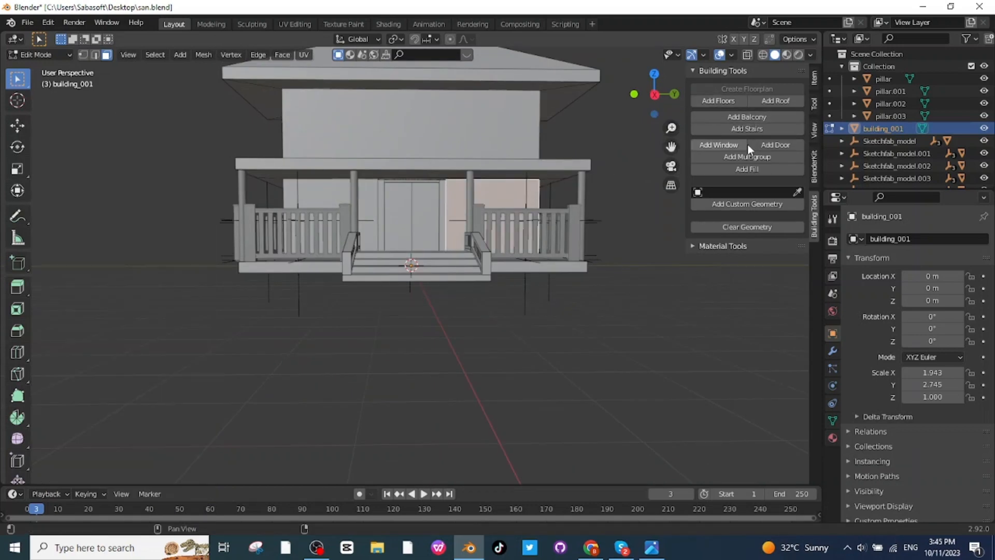
click(720, 145)
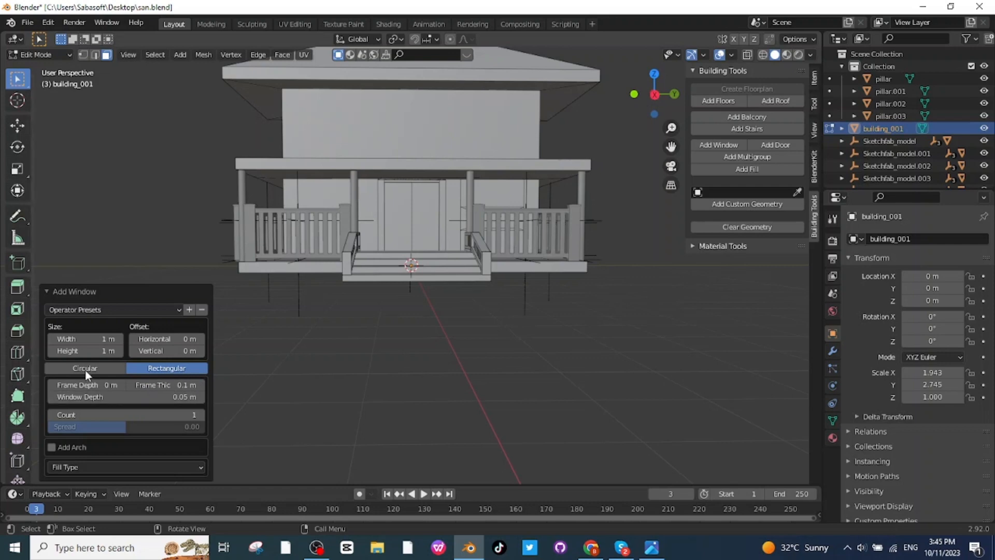
drag(118, 350, 202, 351)
drag(203, 352, 212, 351)
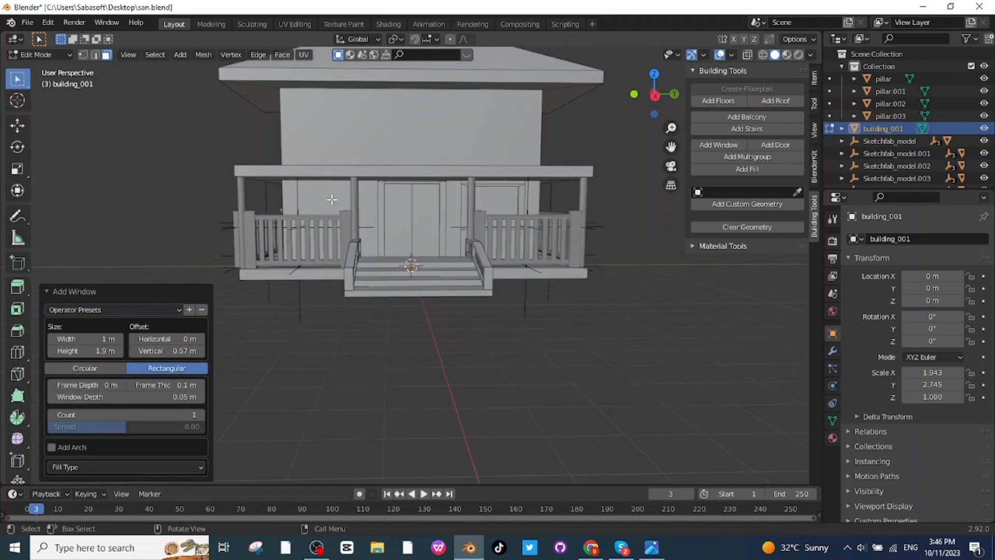
click(332, 200)
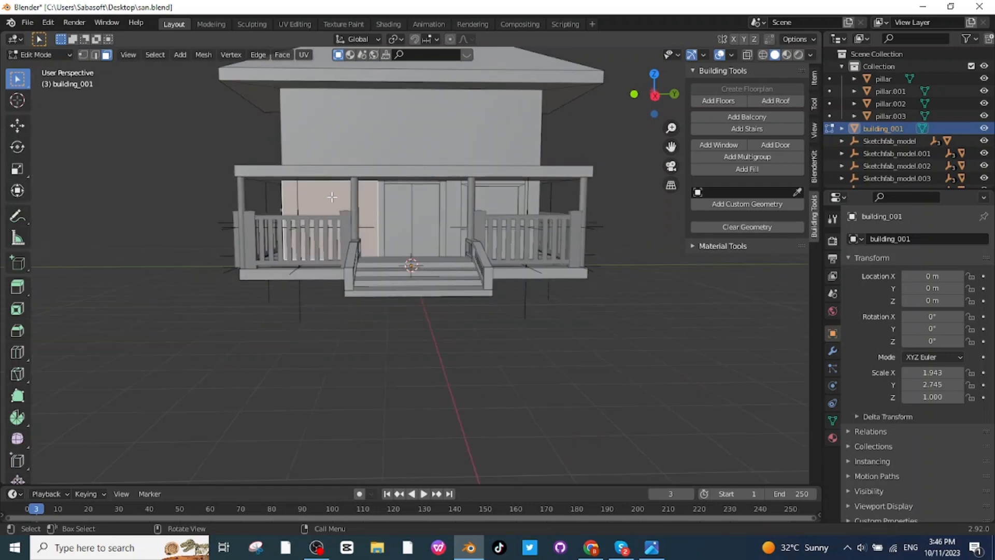
click(724, 146)
Add three rectangular windows, 3.1 m high with a 0.01 m vertical offset, across the upper floor's front wall, starting from the middle
middle_drag(425, 134, 425, 161)
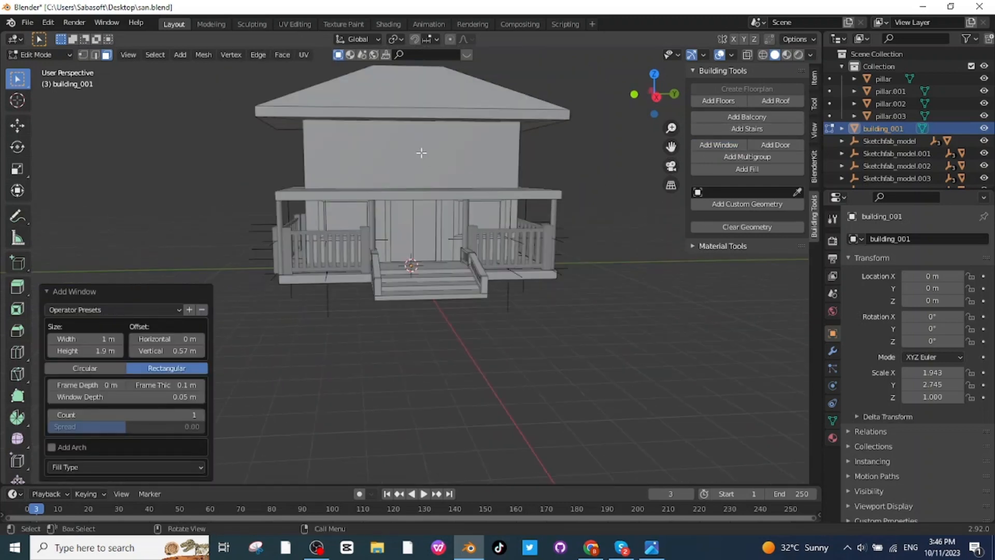
click(422, 153)
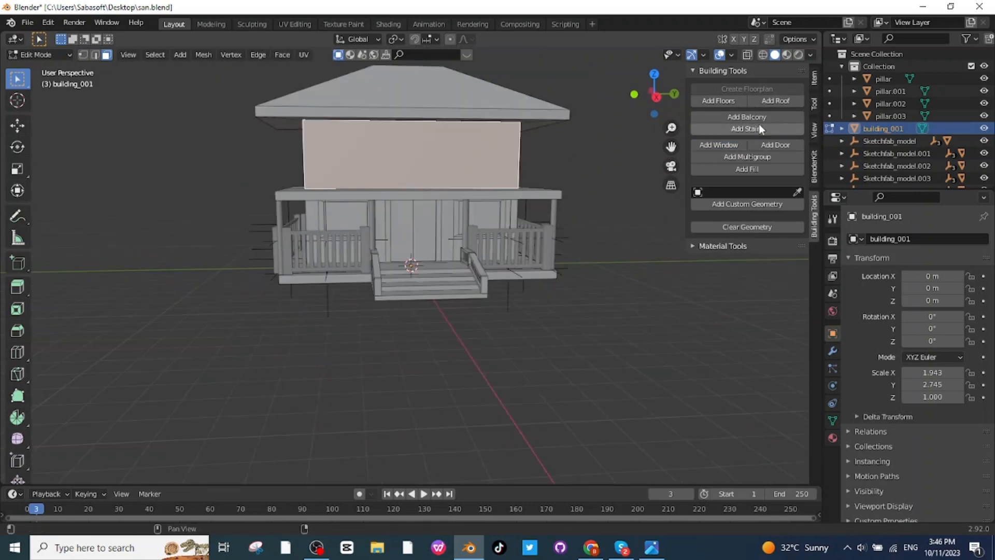
click(719, 144)
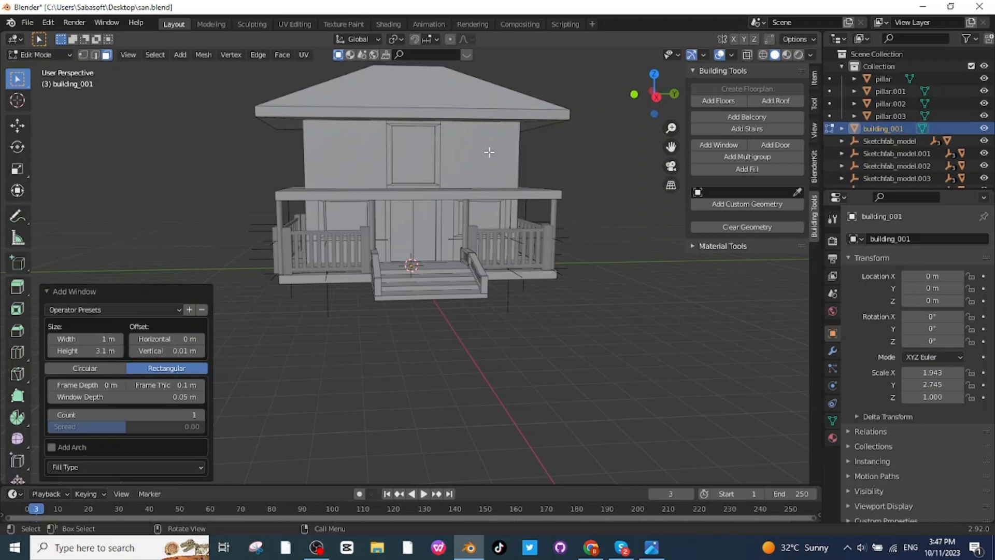
click(489, 152)
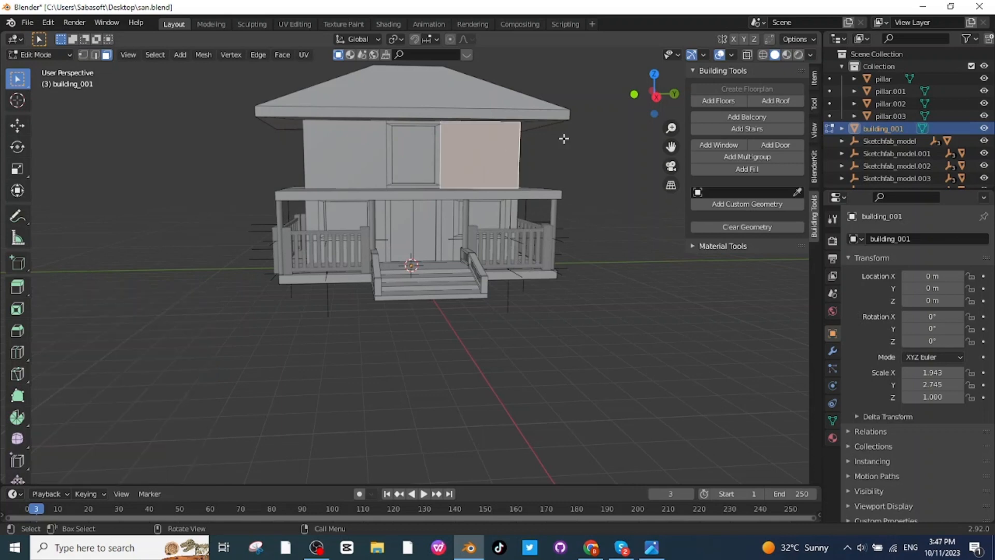
click(719, 145)
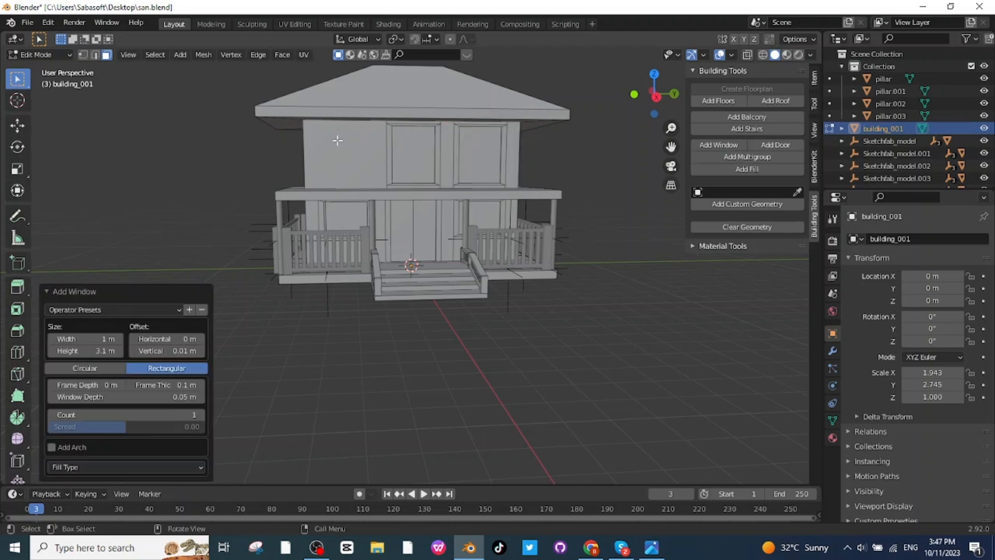
click(345, 140)
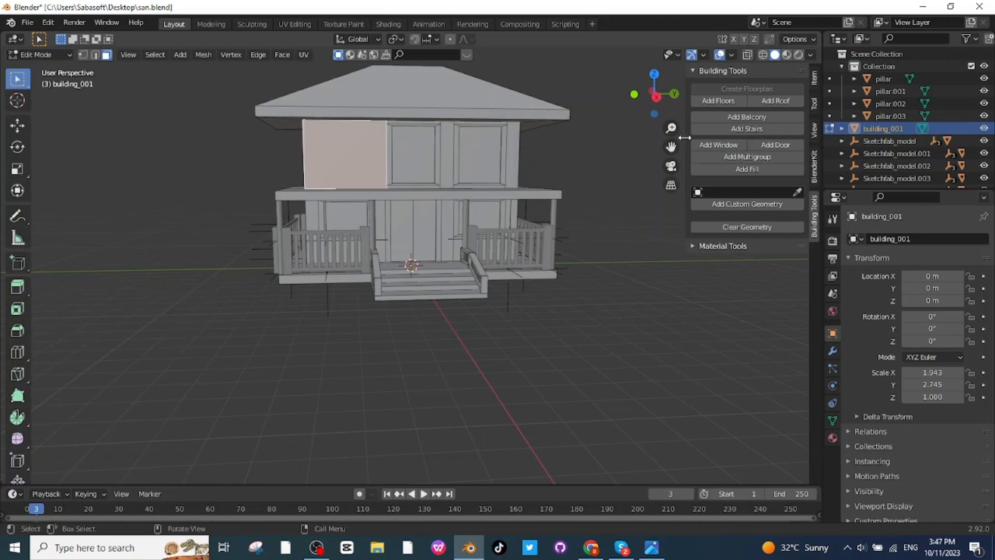
click(717, 144)
Add a 3.1 m high rectangular window to each of the two upper-floor side walls
middle_drag(455, 289, 382, 166)
click(376, 162)
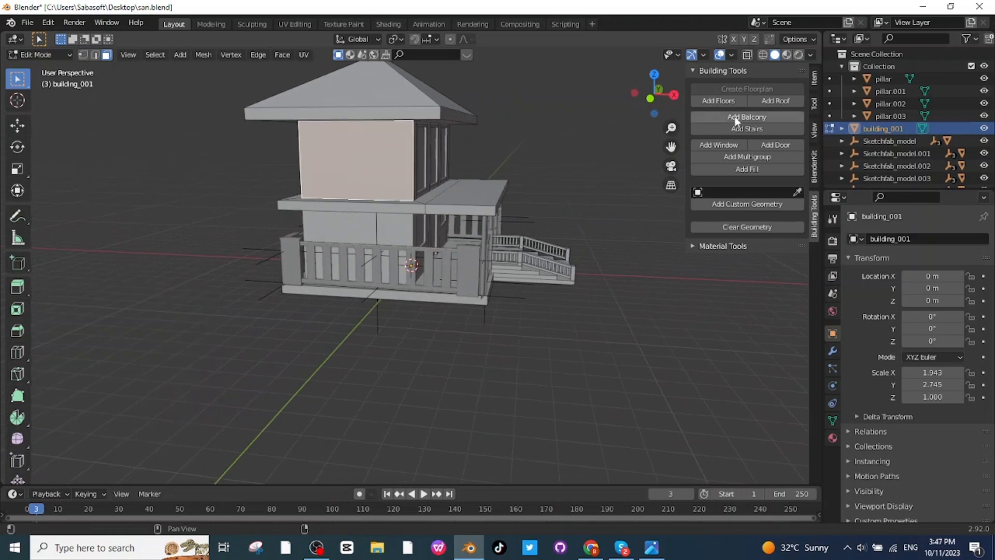
click(711, 143)
middle_drag(594, 177, 365, 187)
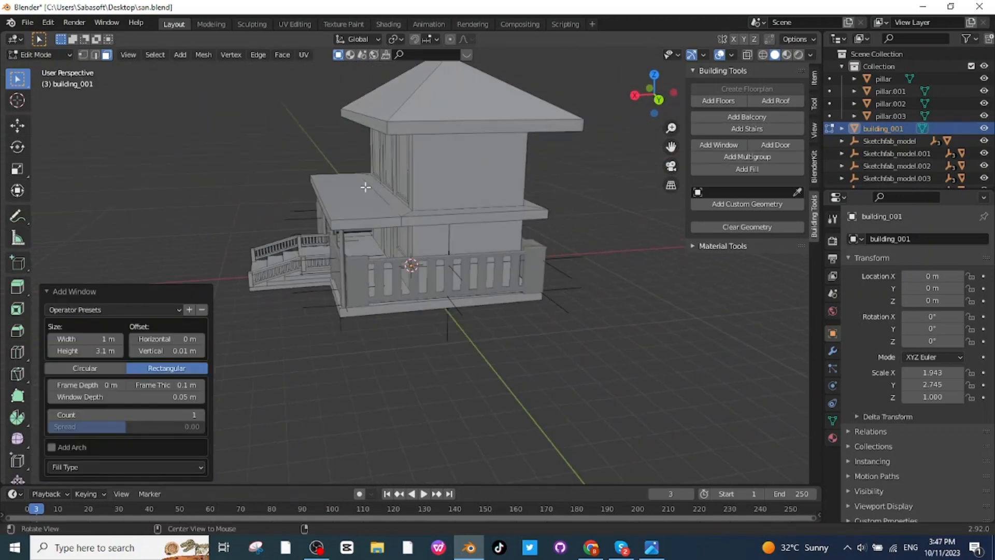
click(469, 162)
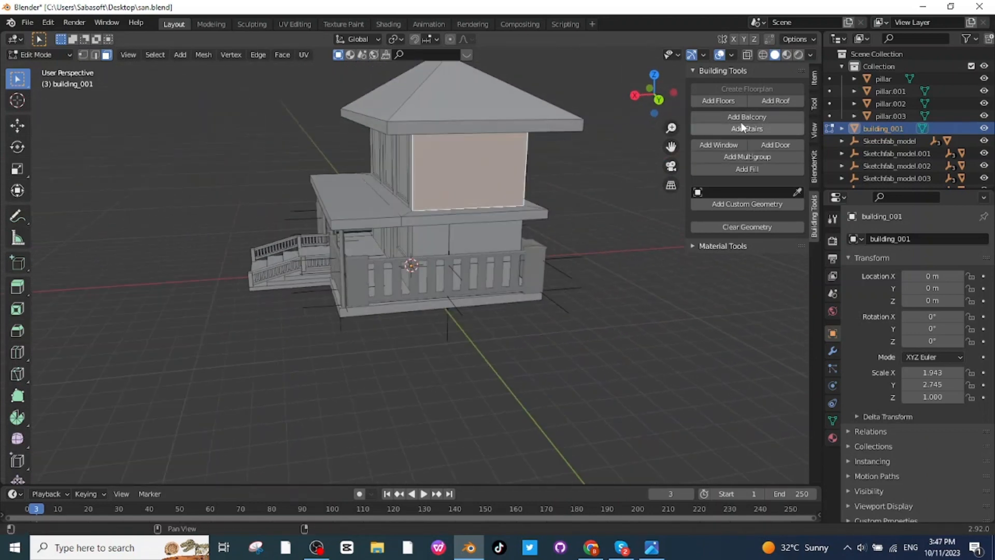
click(712, 143)
Add 3.1 m high windows to the upper floor's back wall with the count set to 3
middle_drag(477, 158, 339, 143)
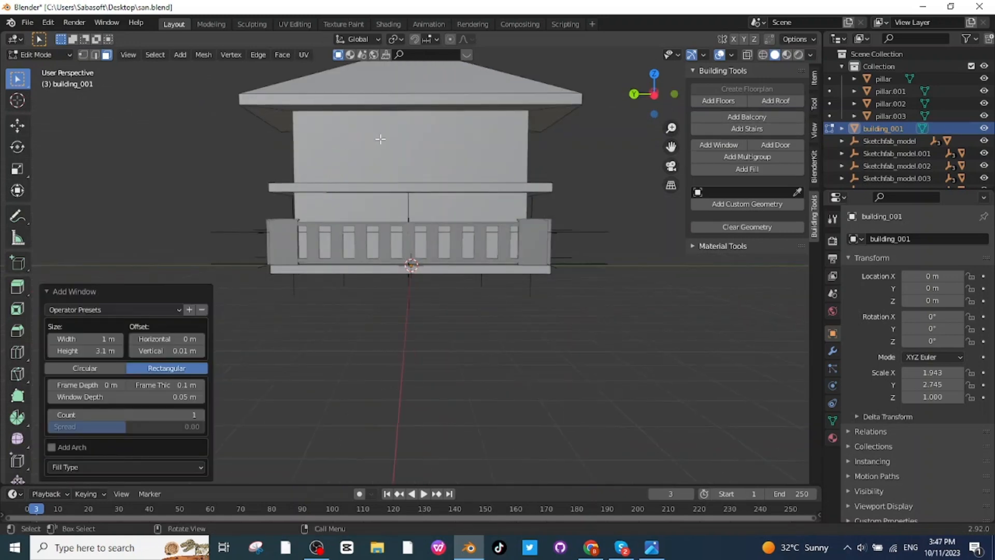
click(403, 137)
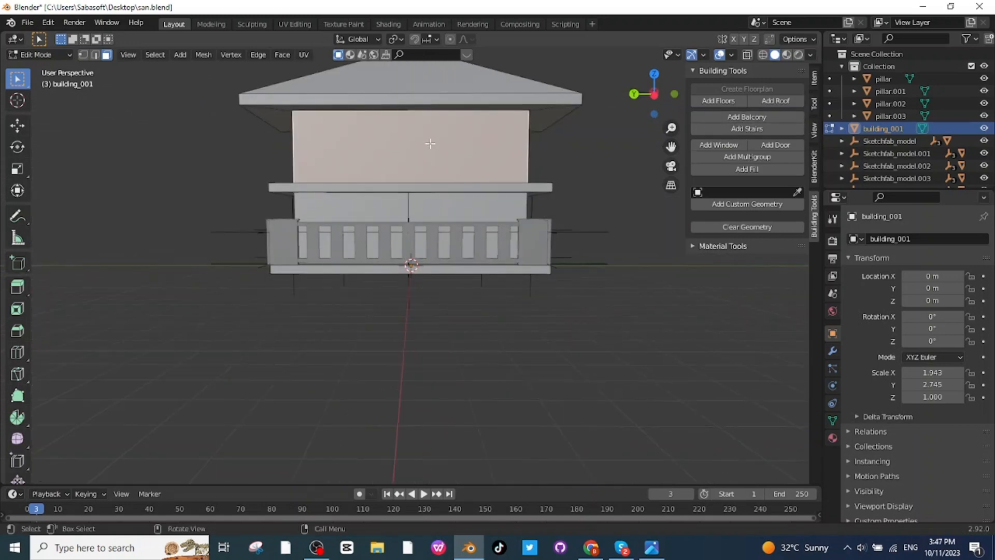
click(717, 150)
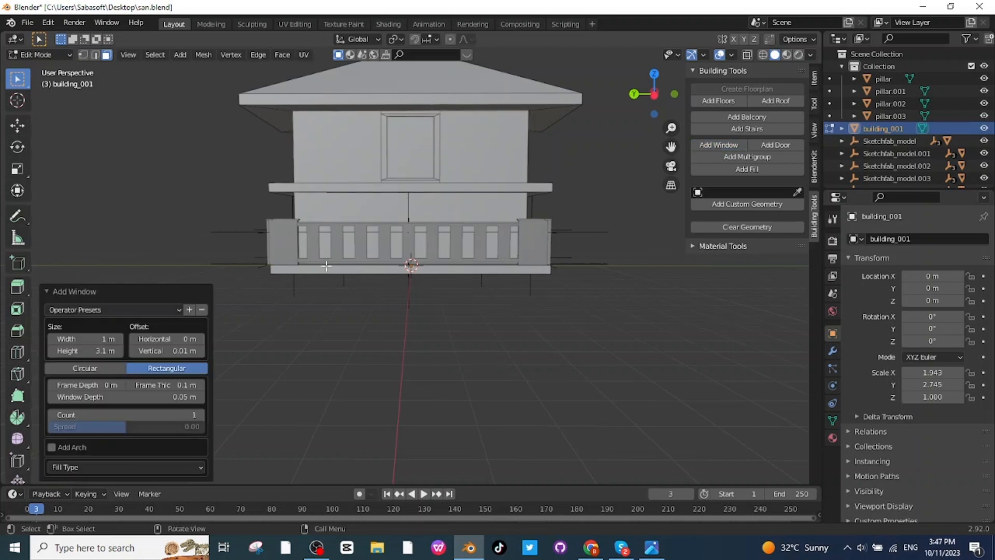
click(187, 413)
text(3)
key(Return)
Add two rectangular windows, 0.88 m wide and 3.1 m high, to each of the two lower-floor side walls
middle_drag(378, 388, 340, 201)
click(362, 193)
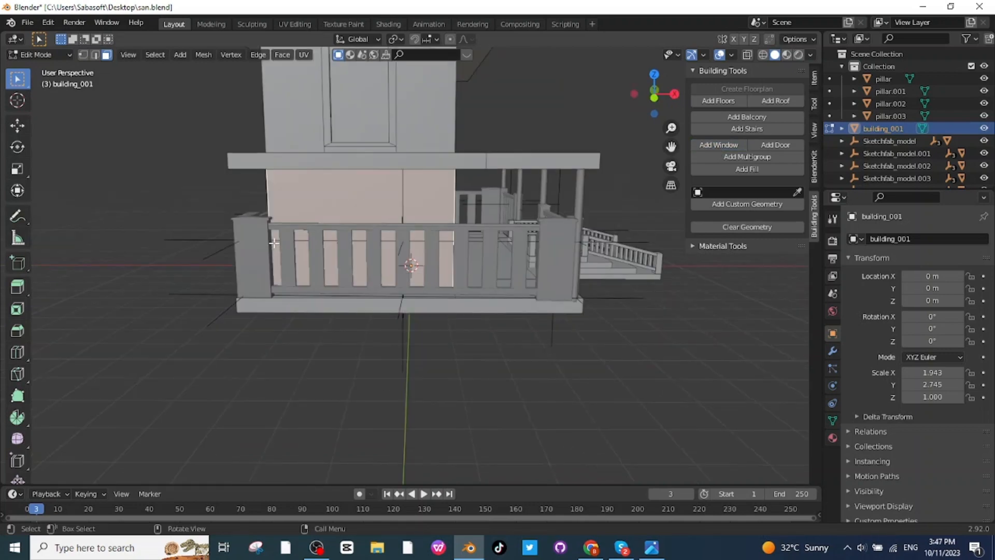
click(725, 145)
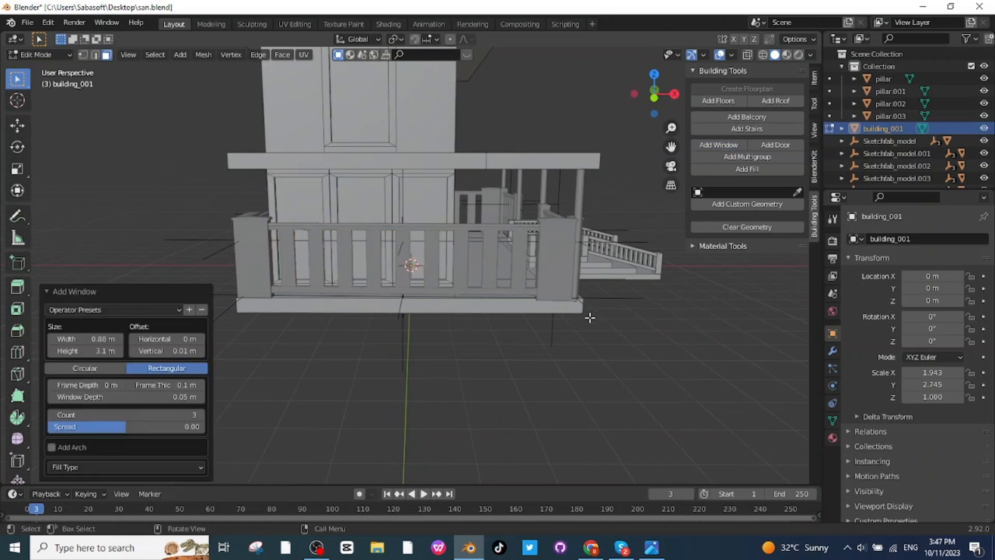
click(195, 416)
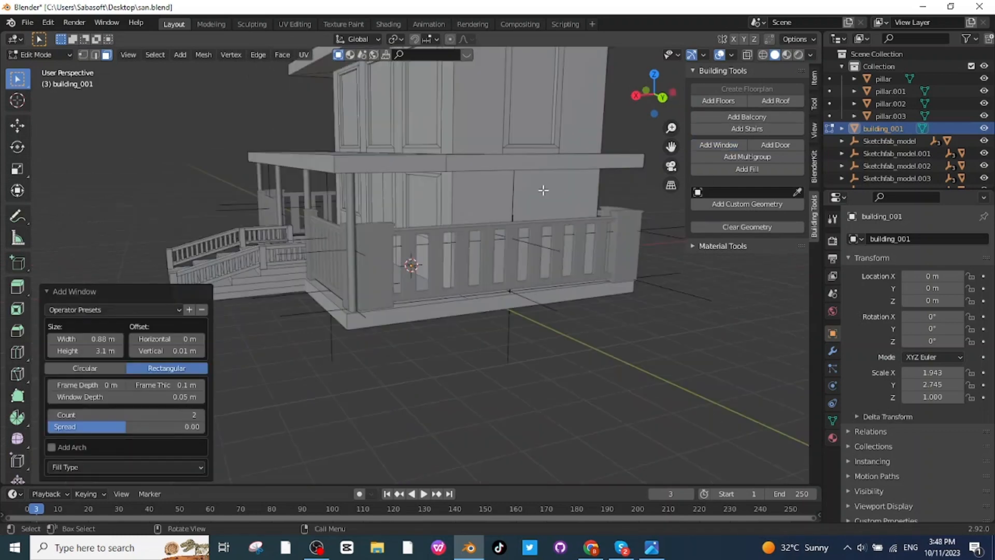
click(544, 190)
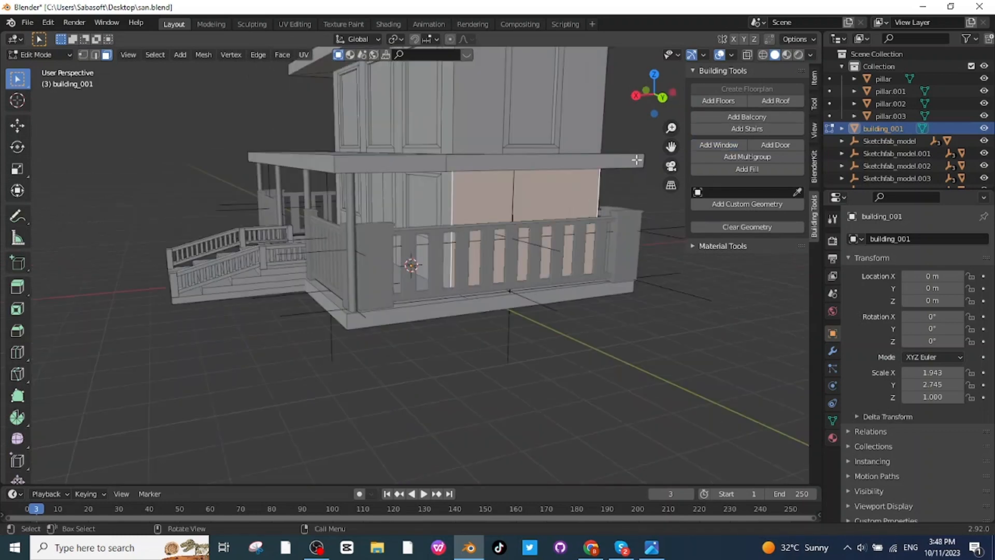
click(715, 147)
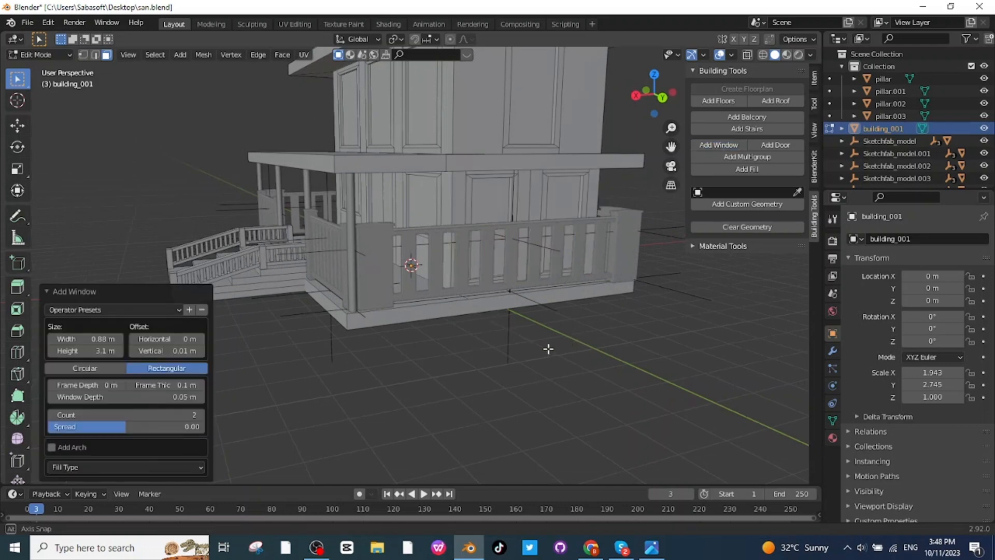
Add 3.1 m high rectangular windows to the lower floor's back wall with the count set to 3
middle_drag(544, 348, 442, 338)
click(541, 182)
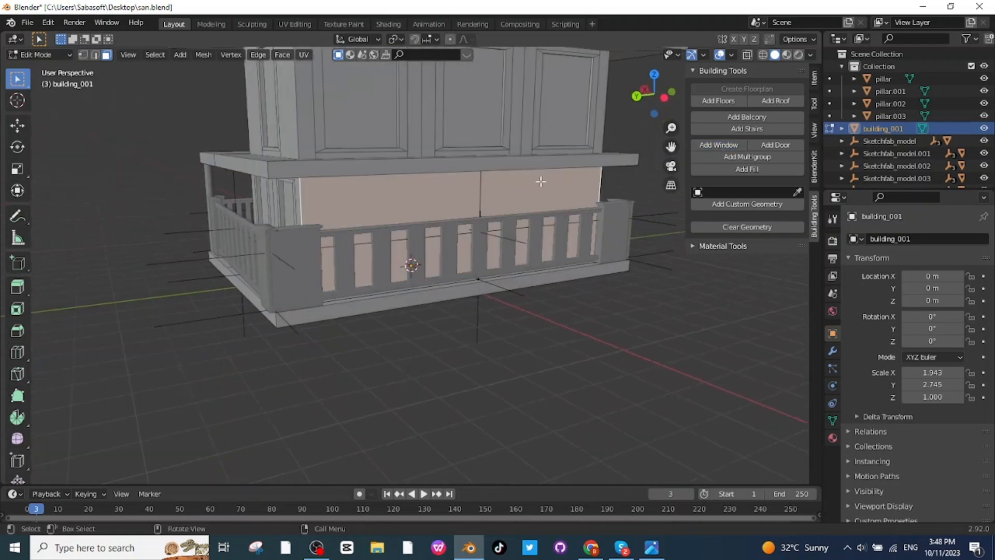
click(711, 145)
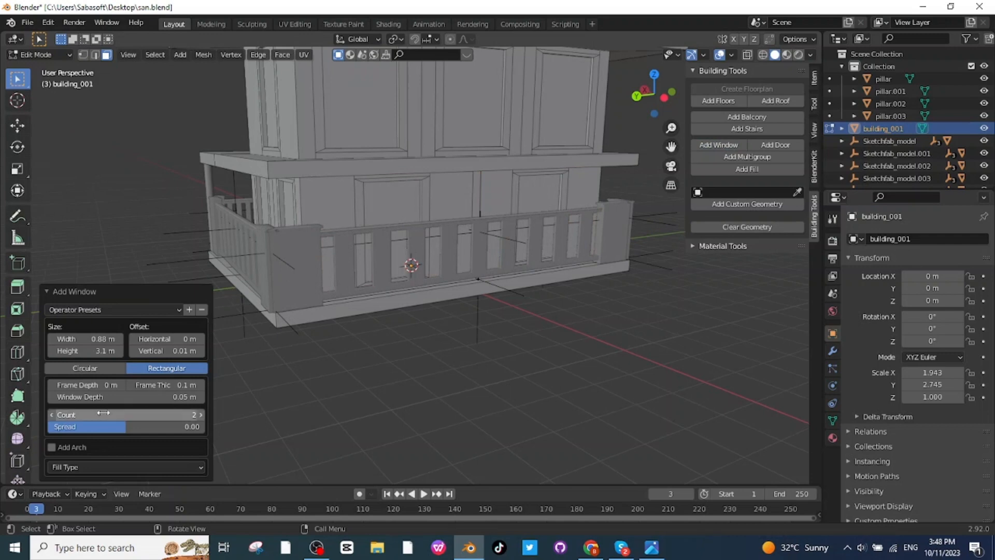
click(155, 415)
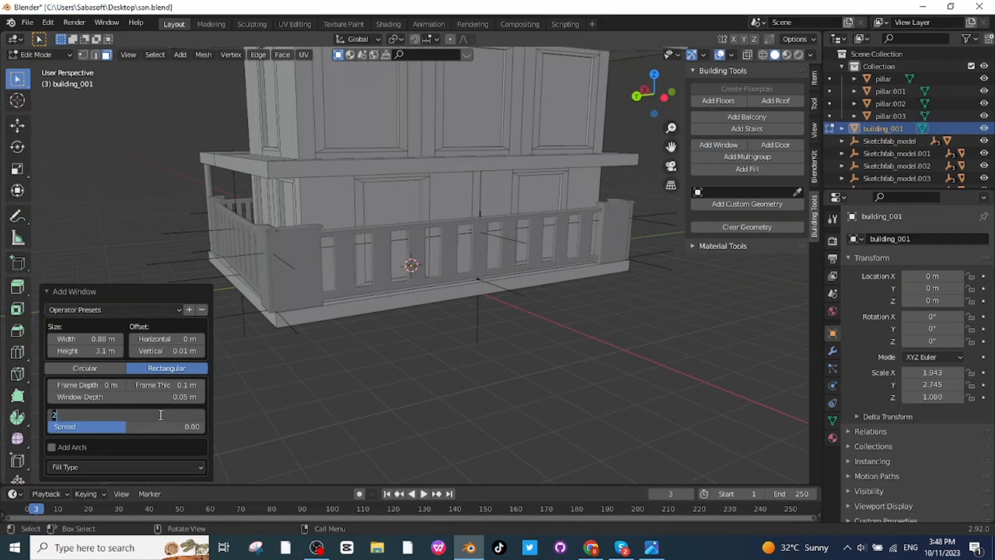
text(3)
key(Return)
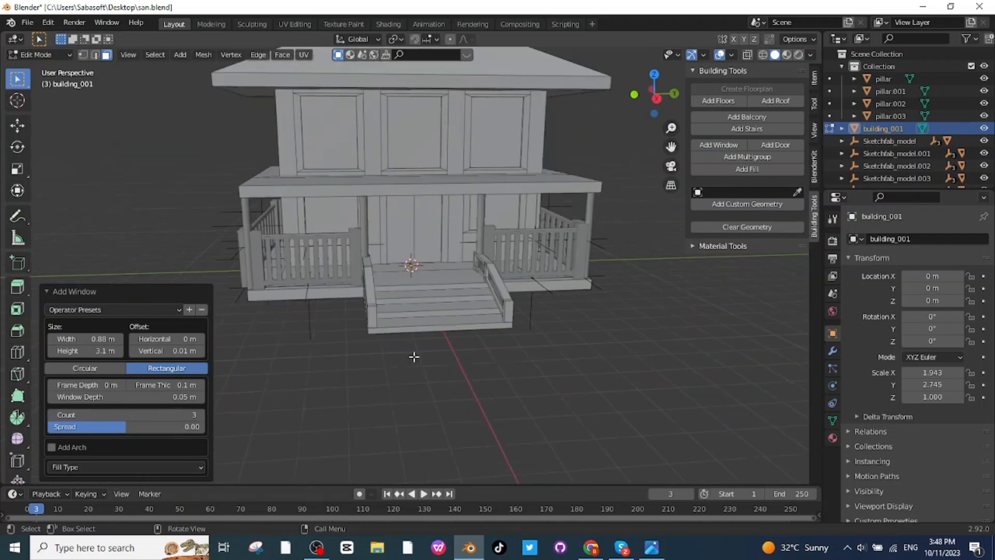
Import the brick chimney model from the Downloads folder as a glTF 2.0 file
scroll(414, 357, down, 3)
middle_drag(331, 325, 356, 168)
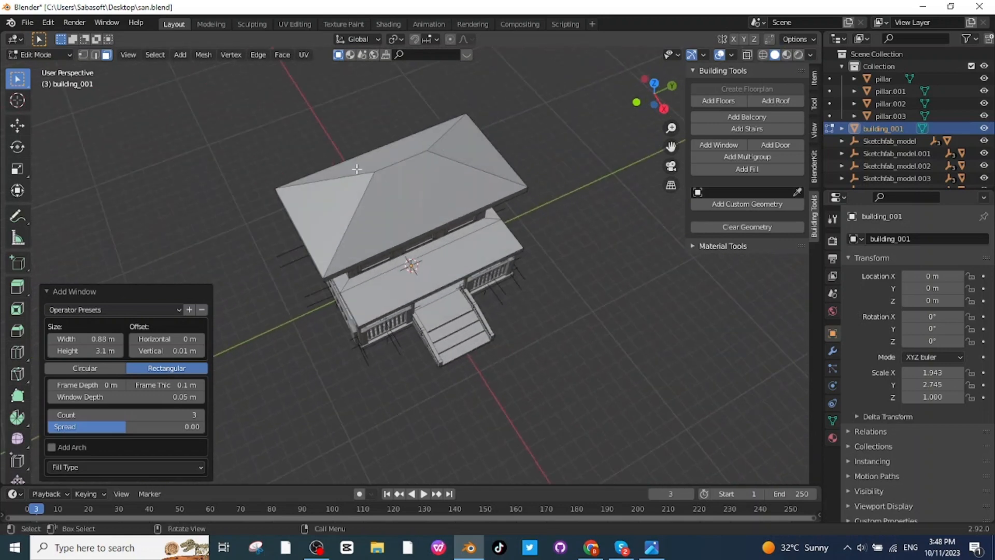
click(136, 56)
middle_drag(466, 236, 394, 173)
click(27, 22)
mouse_move(66, 190)
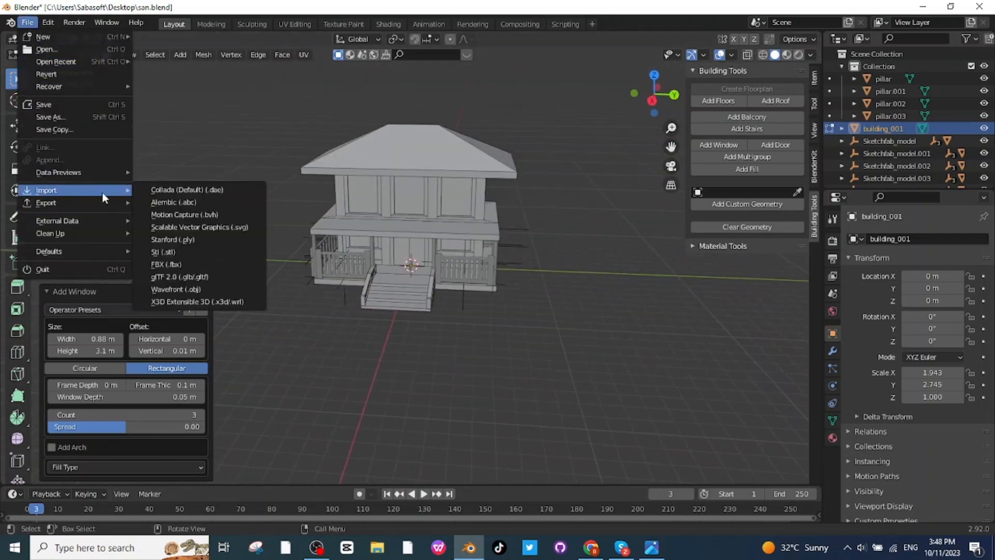
click(190, 278)
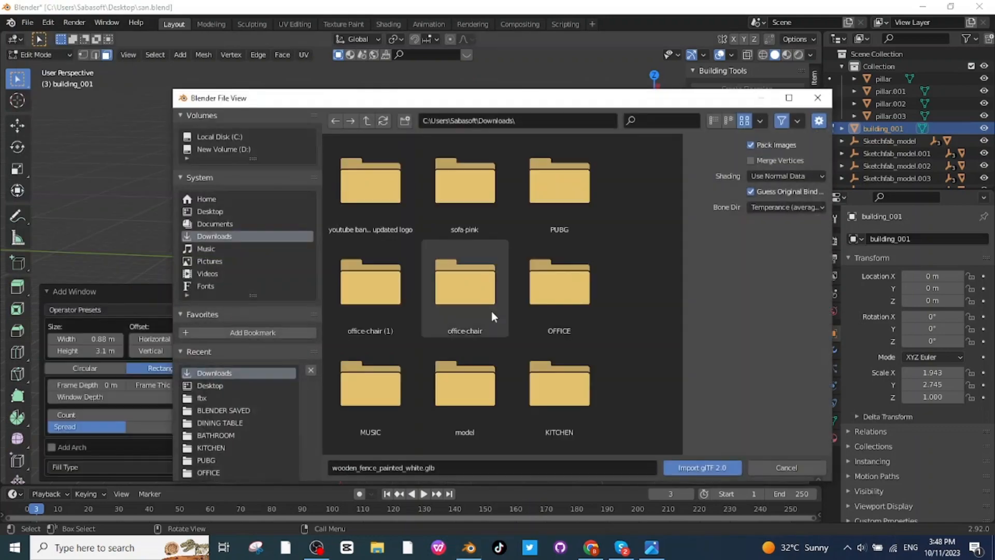
key(Return)
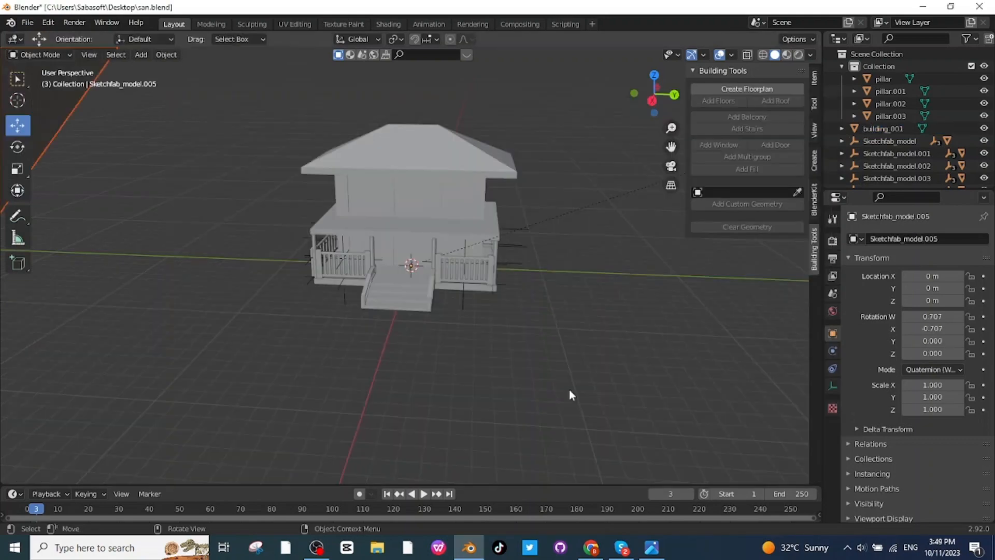
Scale the imported brick chimney down to about 0.028 and place it on one side slope of the roof
key(s)
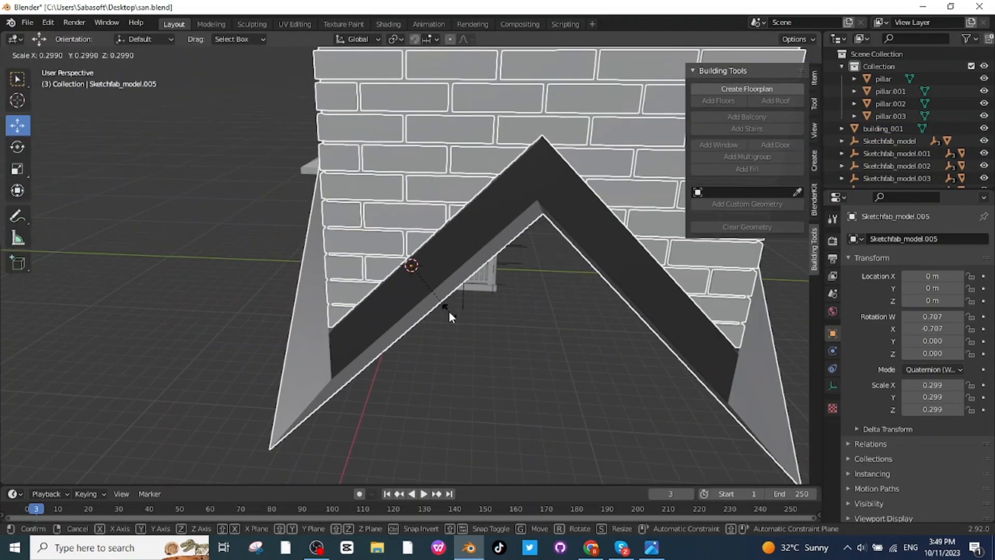
click(449, 311)
key(s)
click(415, 269)
drag(421, 217, 438, 101)
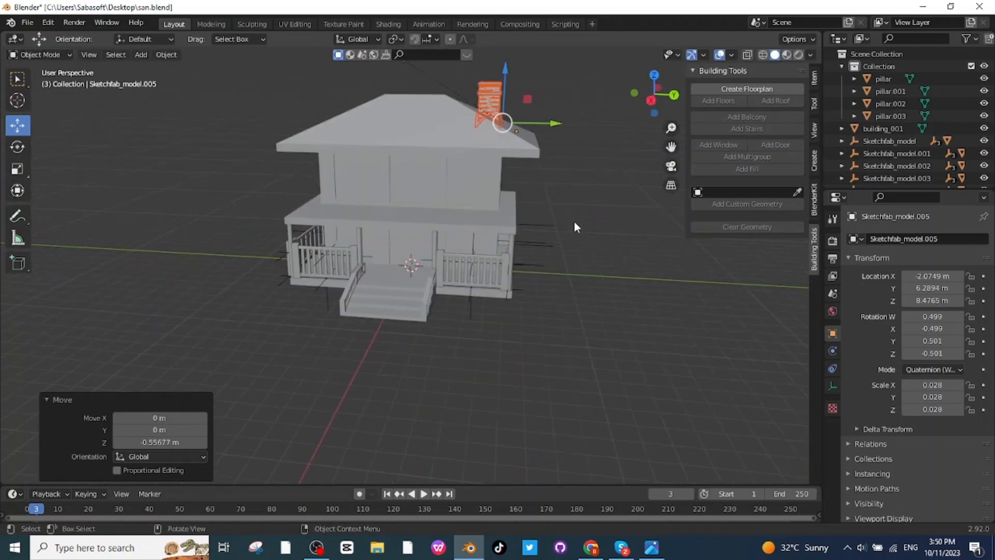
Duplicate the chimney and move the copy along the Y axis to the opposite side slope of the roof
key(shift+d)
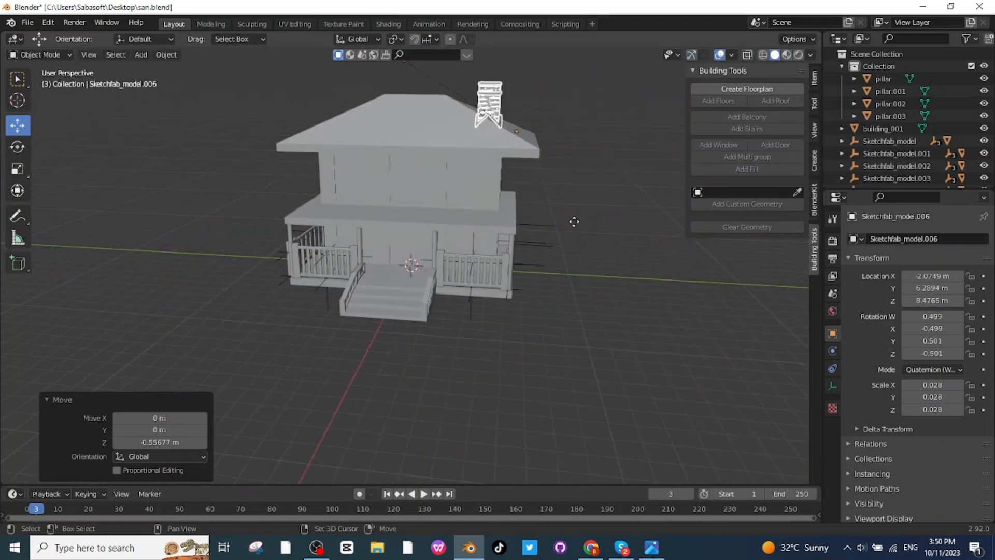
key(z)
key(y)
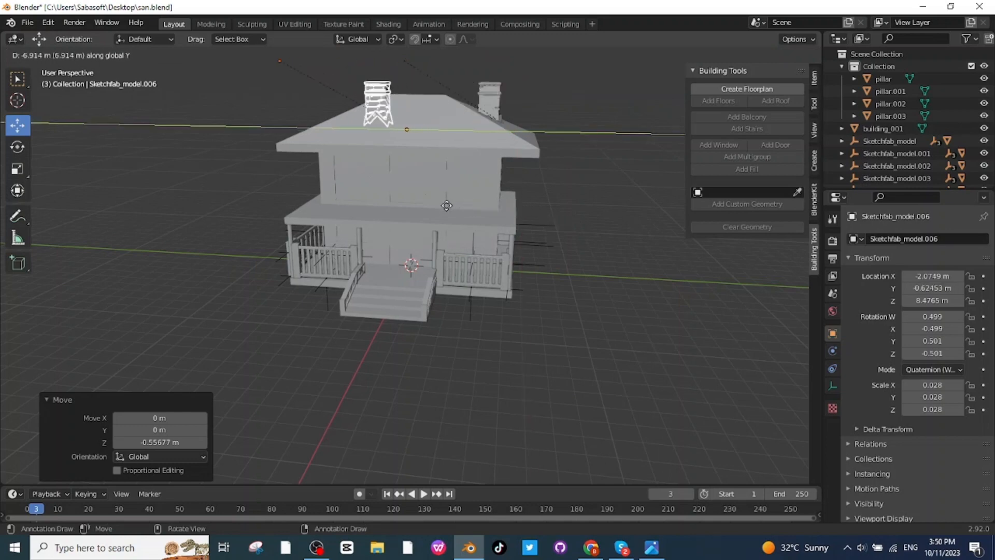
click(426, 202)
middle_drag(426, 202, 448, 207)
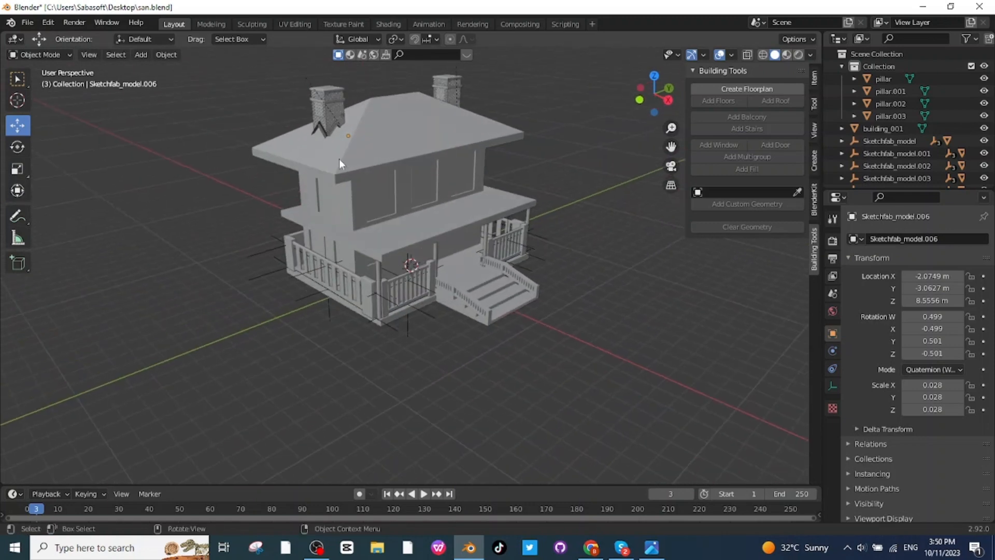
Add a balcony with railing to the front edge and the back edge of the slab between the two floors
key(Tab)
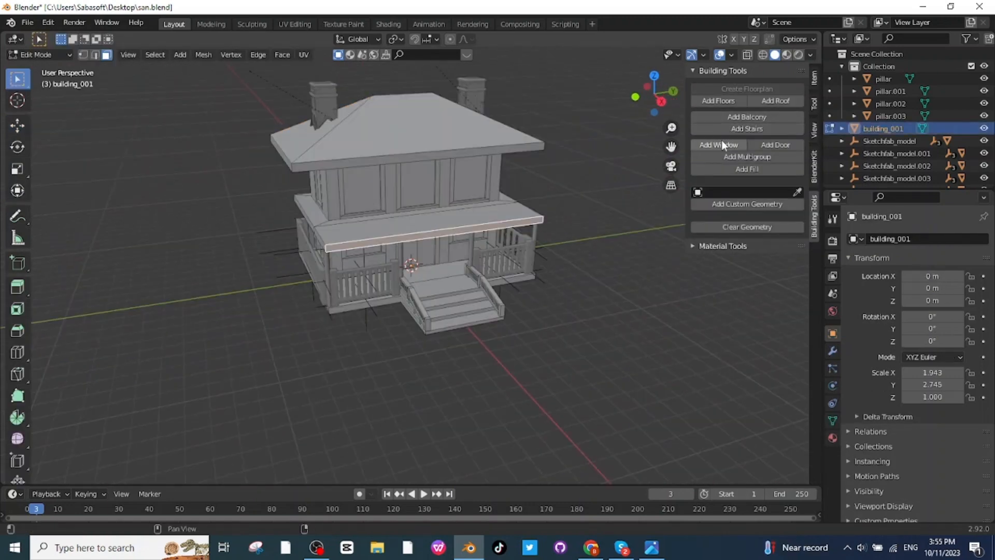
click(742, 120)
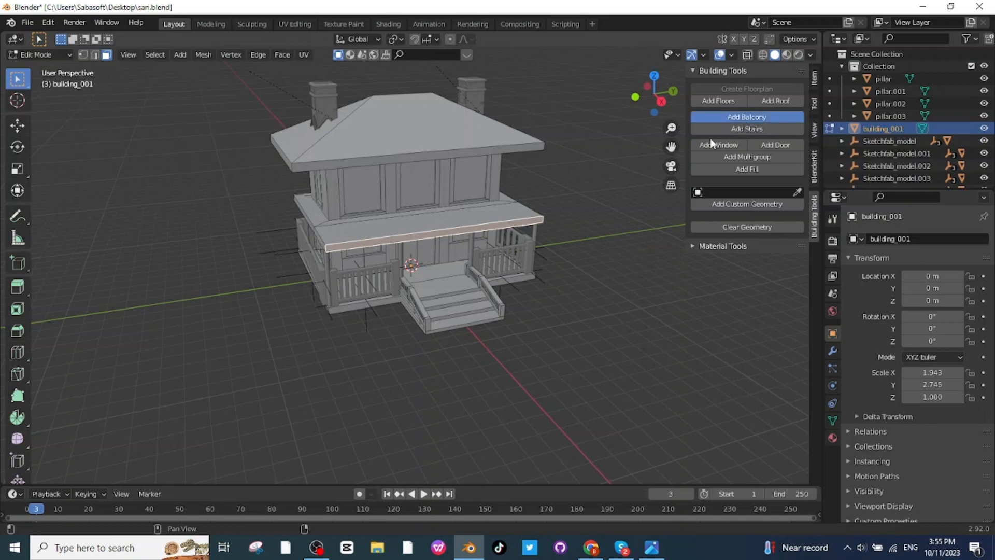
middle_drag(363, 291, 399, 219)
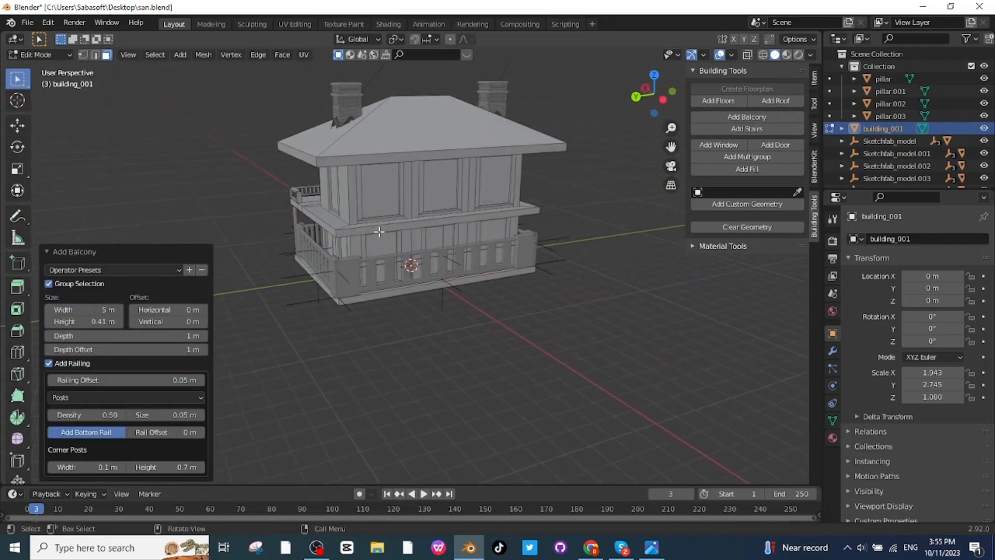
click(381, 231)
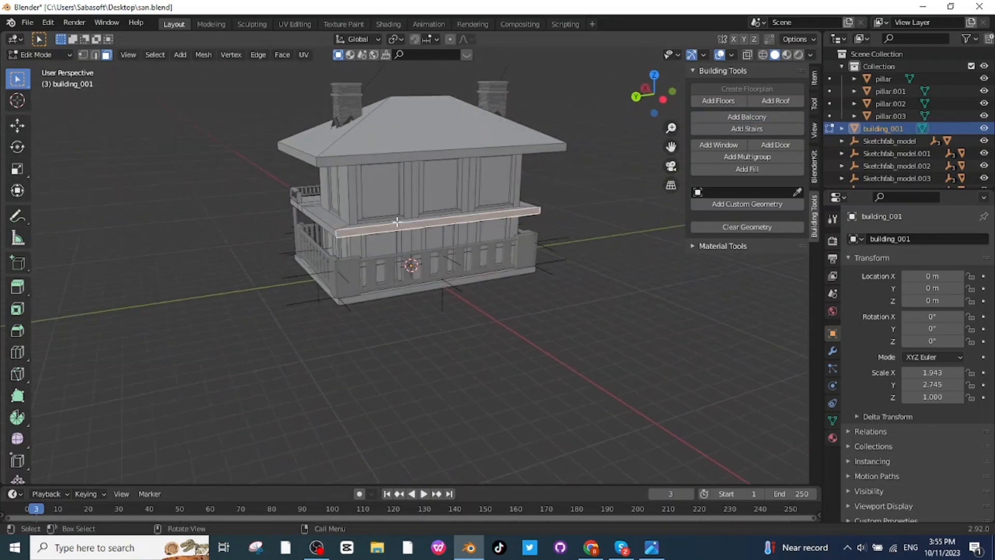
click(723, 117)
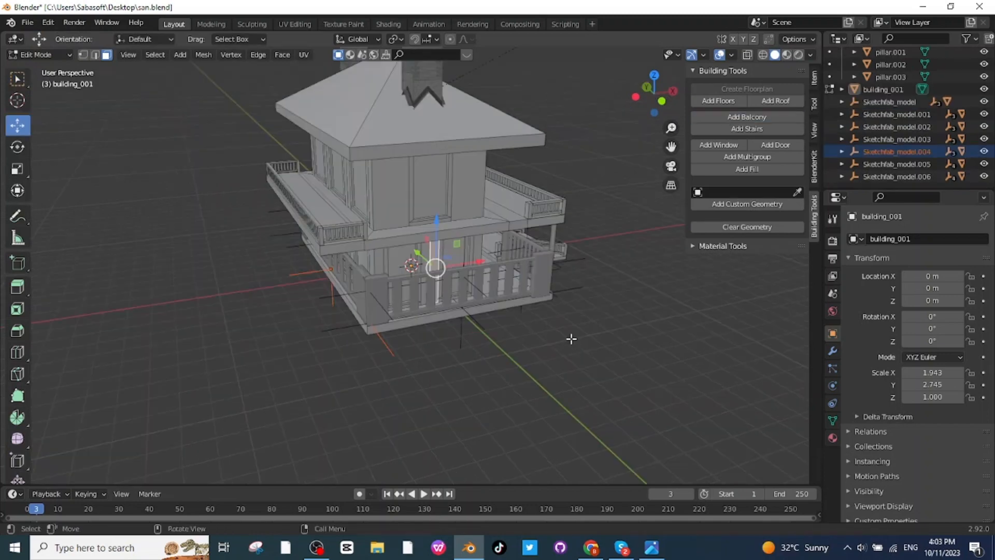
In Object Mode, duplicate the wooden fence on the lower side and raise the copy about 3.81 m to the upper floor
click(594, 352)
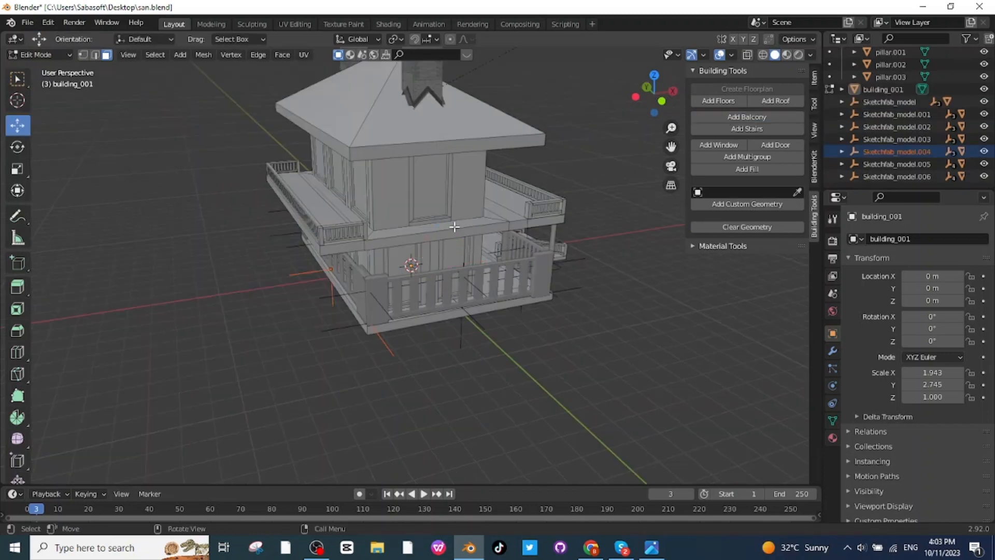
click(435, 239)
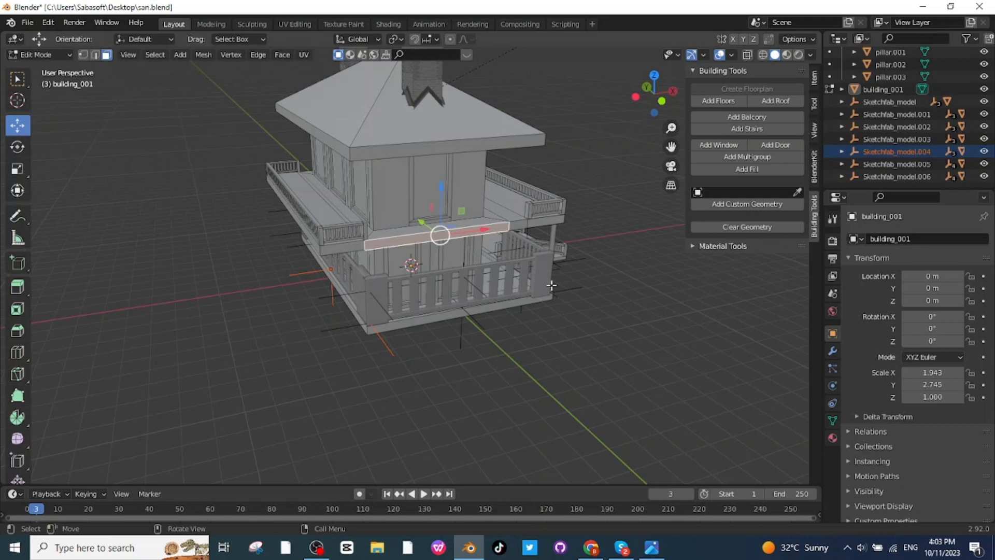
click(37, 54)
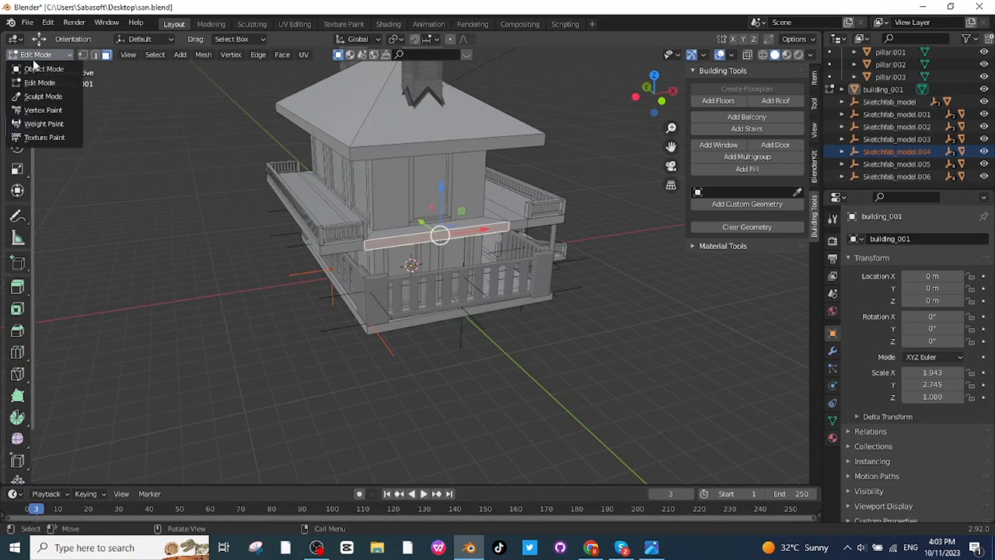
click(37, 70)
click(439, 287)
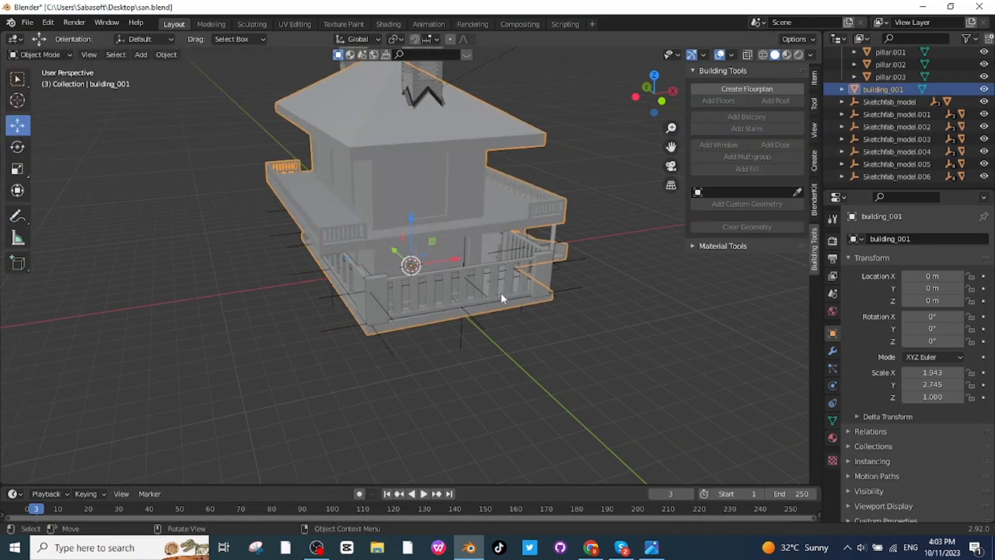
click(540, 291)
key(shift+d)
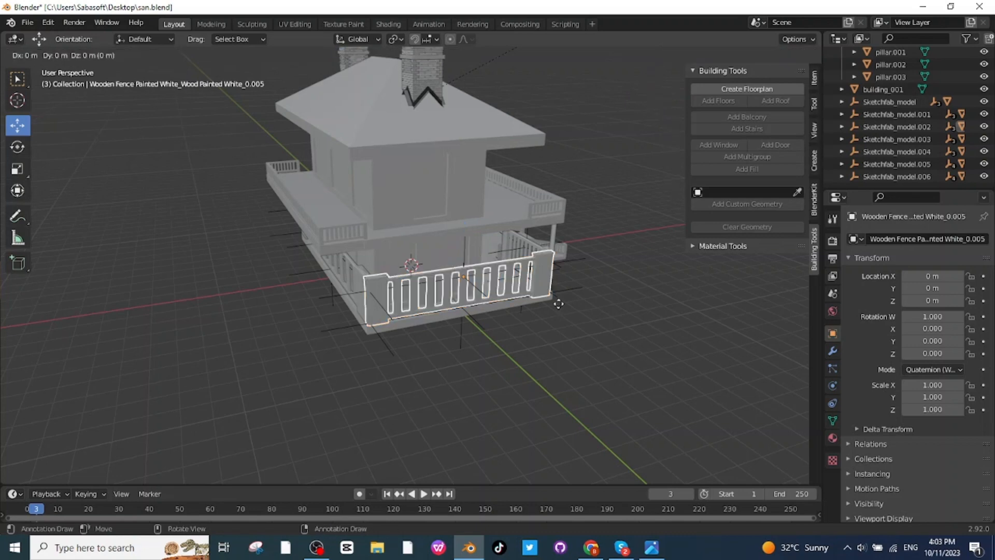
key(z)
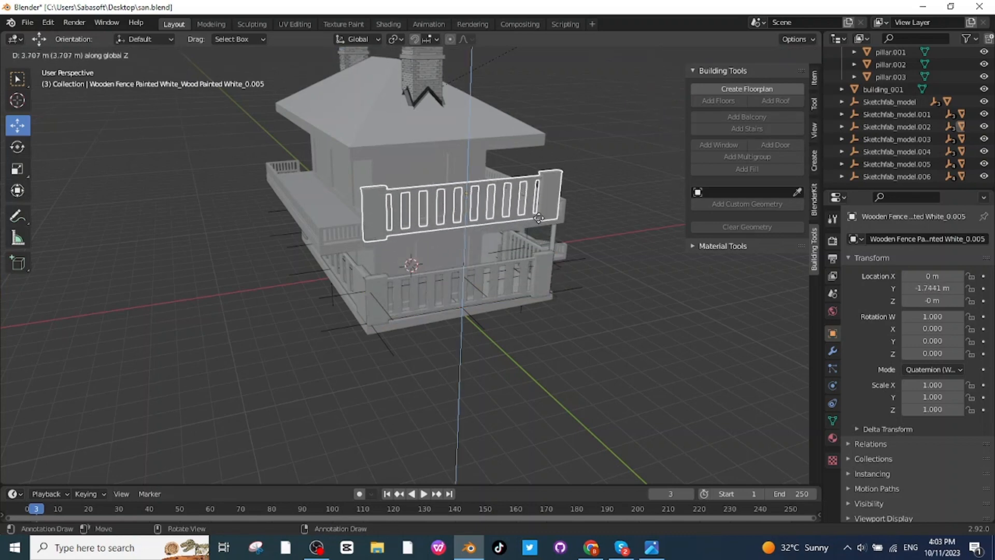
click(539, 219)
Scale the raised fence copy to about 0.569 in Z and 0.808 in X, and seat it on the side ledge between the balconies
key(s)
key(z)
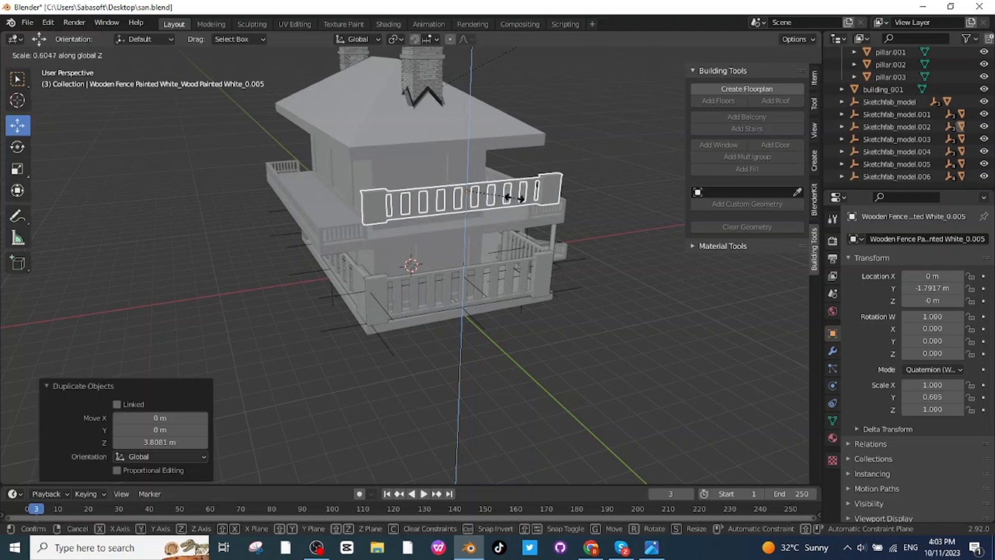
click(508, 206)
middle_drag(508, 206, 564, 287)
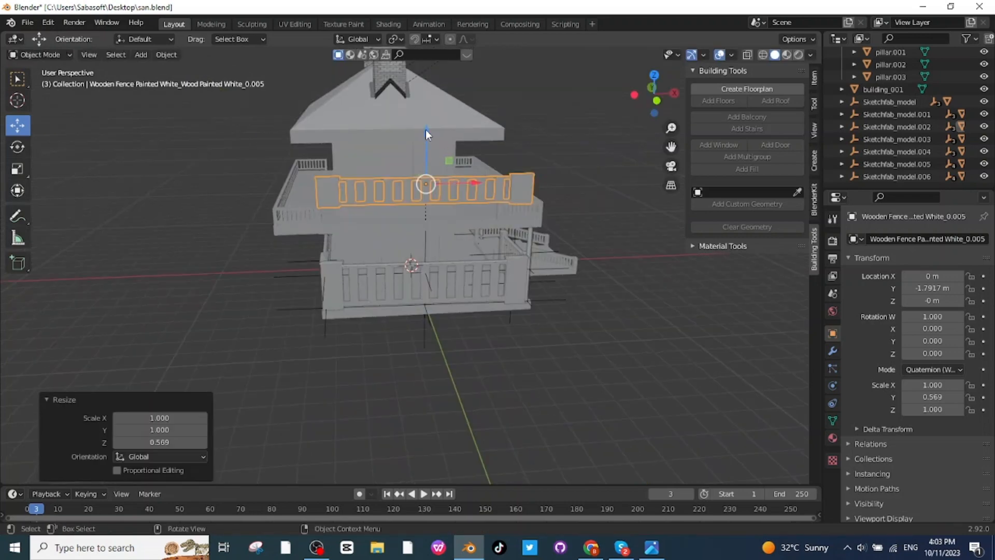
drag(425, 130, 425, 137)
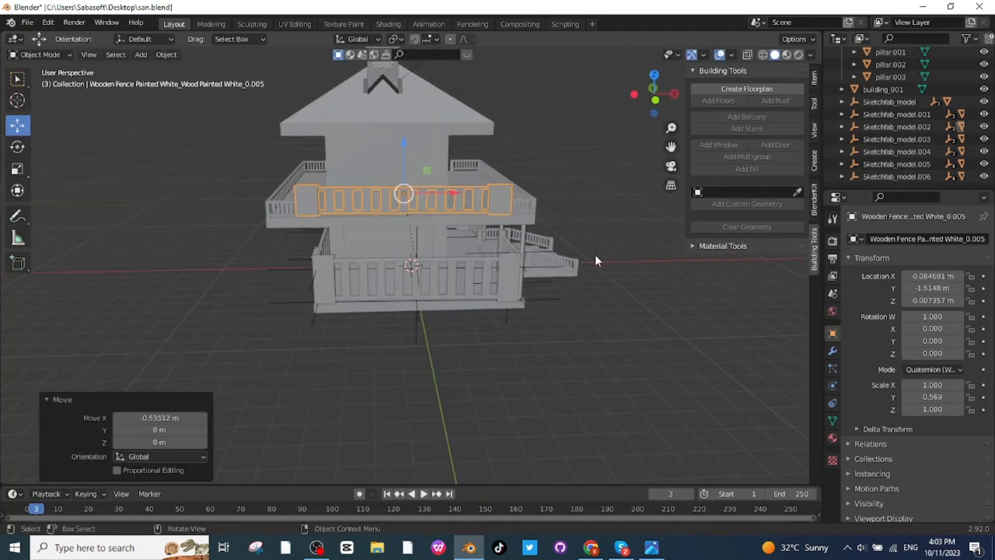
key(s)
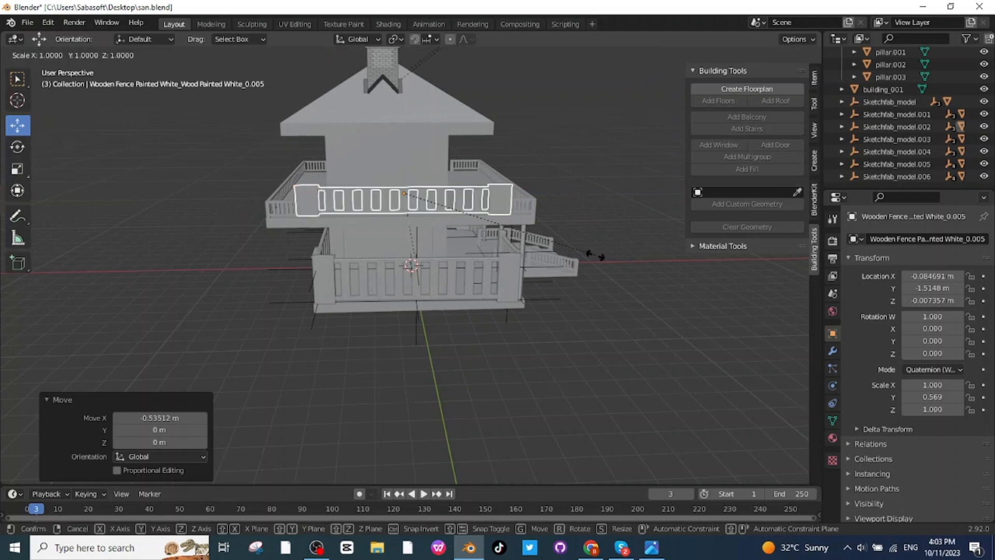
key(x)
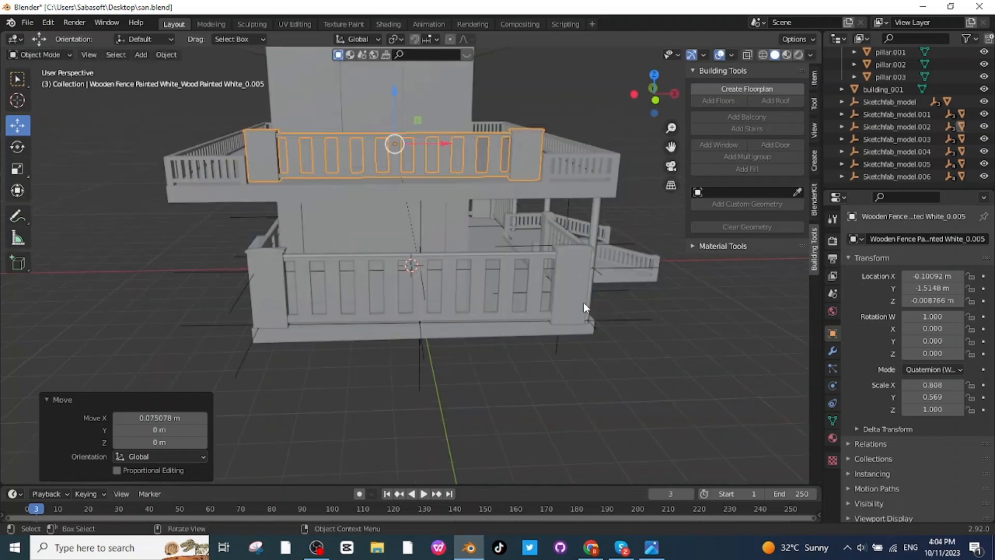
Duplicate the upper-floor side fence and move the copy about 16.687 m along Y to the opposite side of the house
key(shift+d)
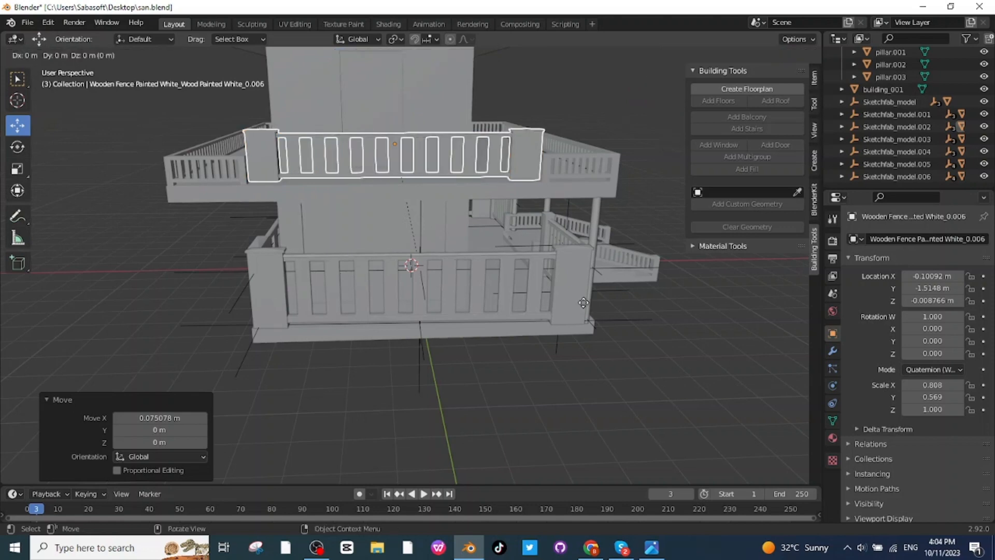
key(y)
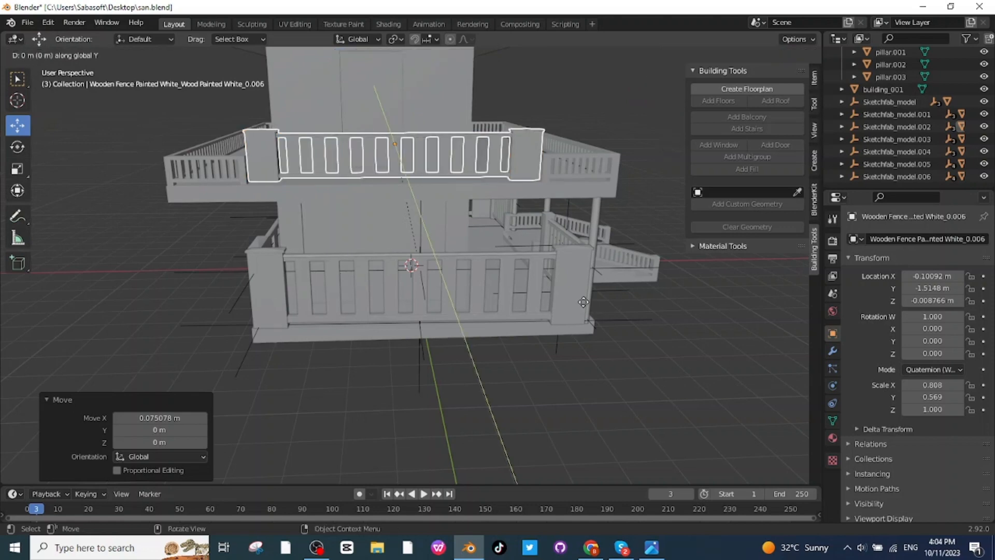
click(581, 270)
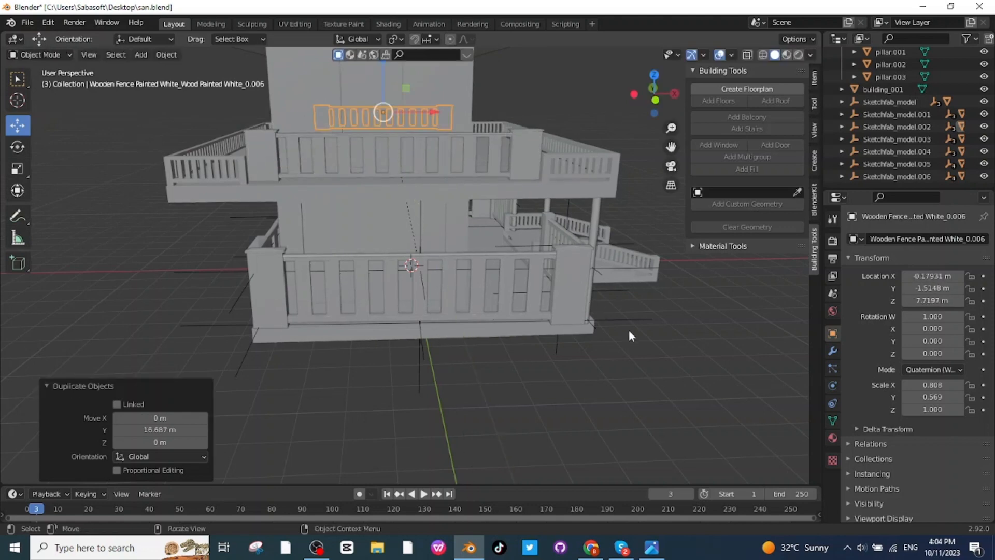
middle_drag(630, 336, 575, 342)
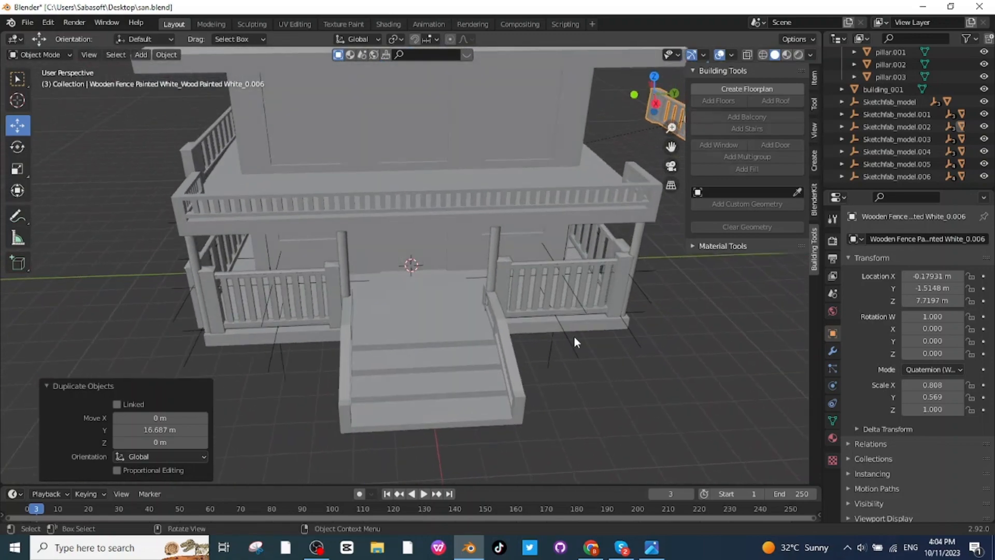
scroll(657, 304, down, 3)
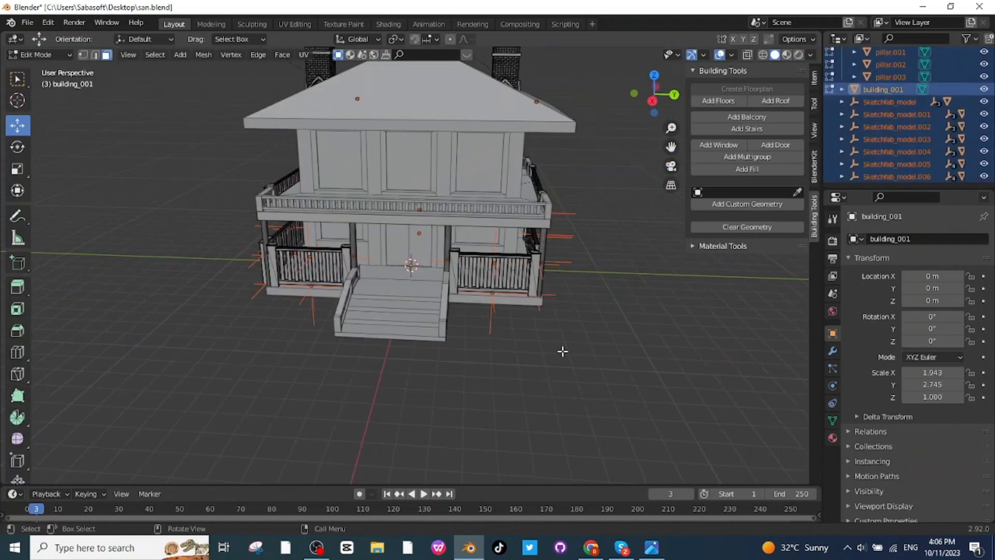
Import the glTF chair model and scale it uniformly to about 3.351
middle_drag(562, 349, 495, 249)
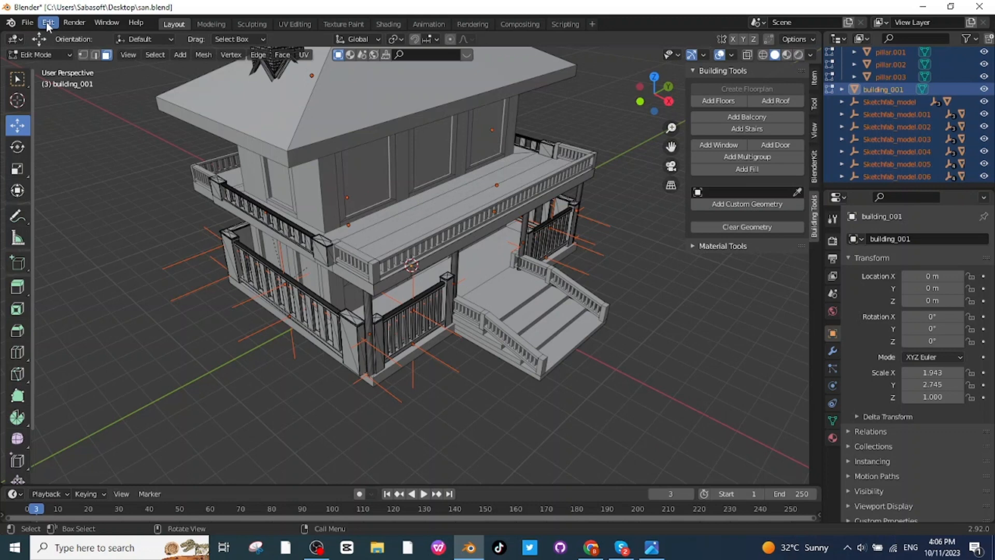
click(28, 23)
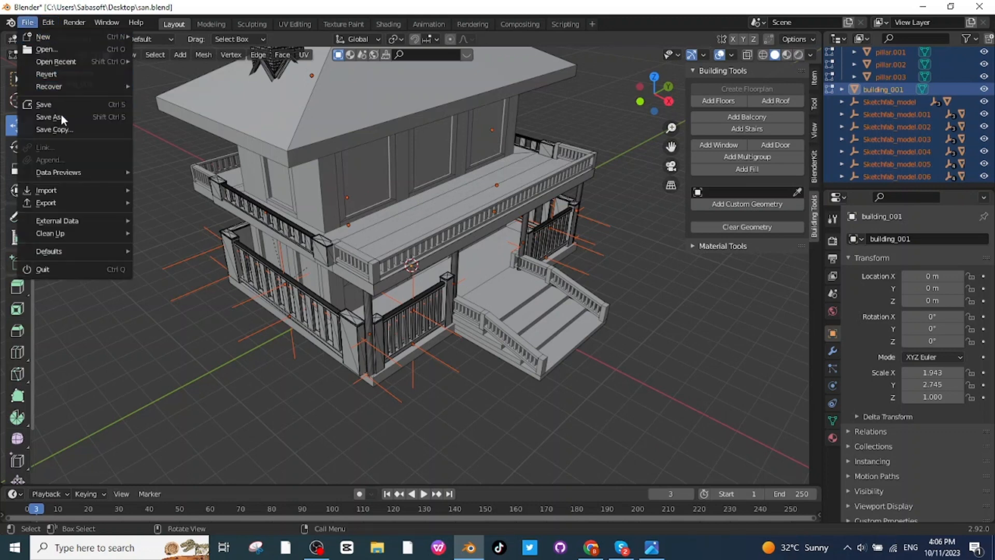
mouse_move(61, 192)
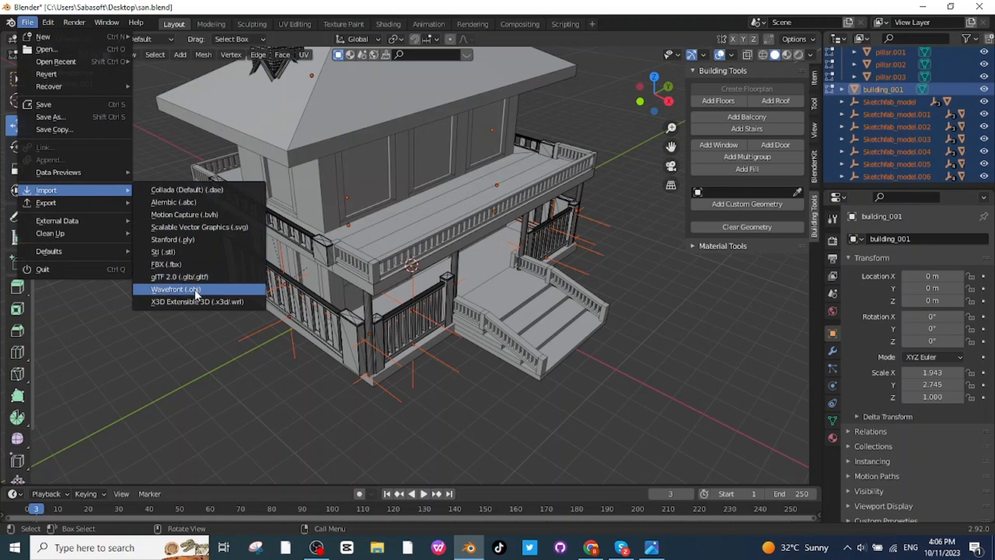
click(180, 279)
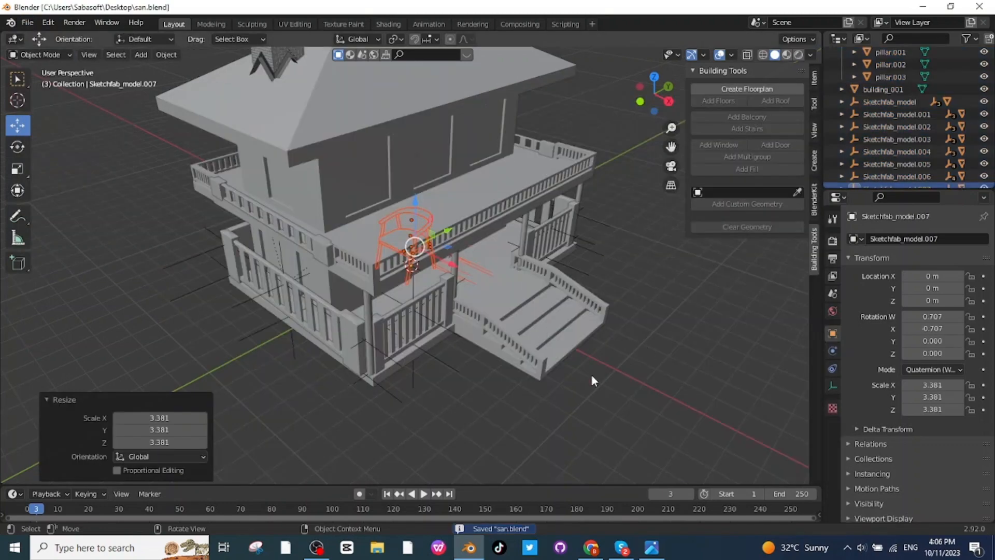
key(s)
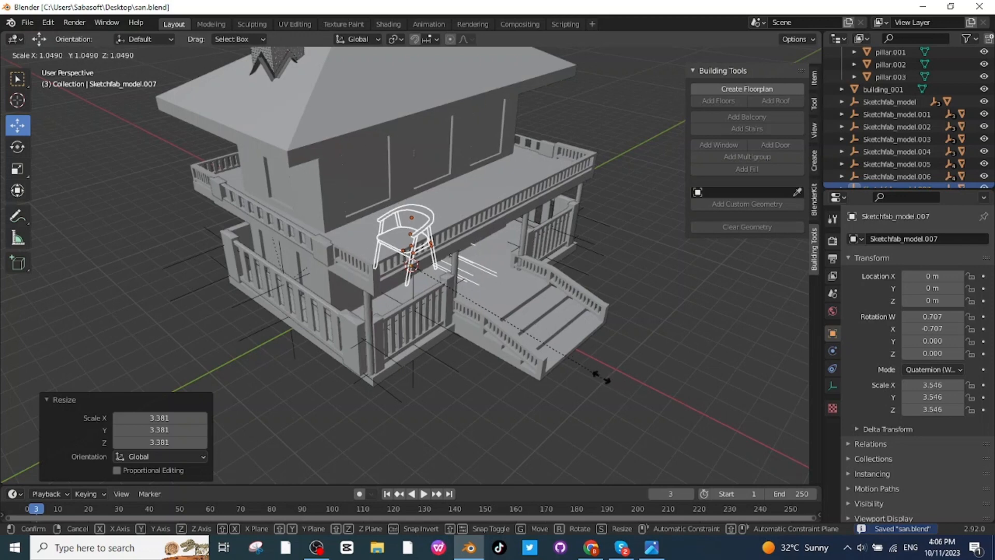
click(593, 368)
Turn the chair about its vertical axis and move it to the porch's side end, shifting it about -2.85 m along X
middle_drag(593, 368, 456, 260)
drag(461, 245, 529, 328)
key(shift+space)
key(r)
middle_drag(539, 337, 446, 311)
click(18, 126)
drag(262, 270, 342, 265)
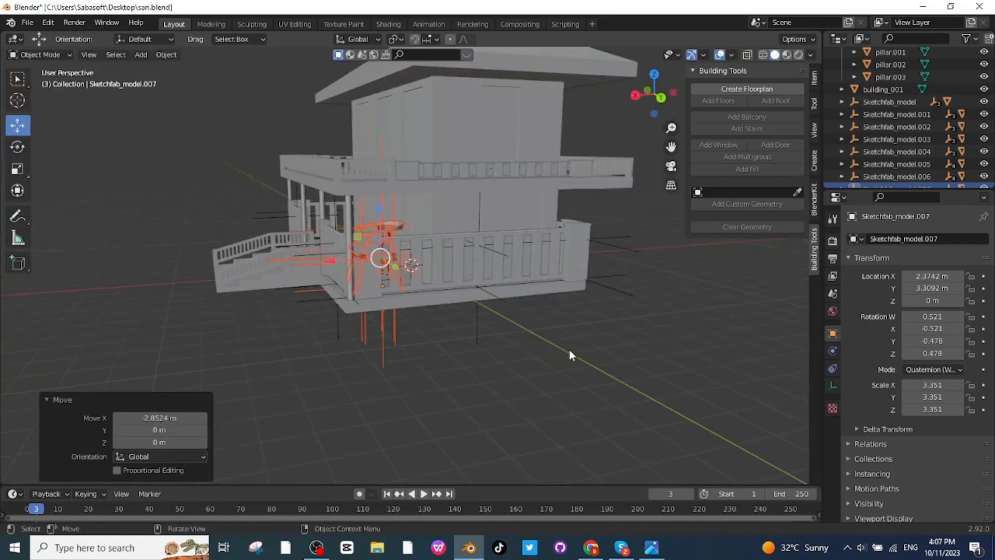
Scale the chair by 0.735 and place it on the front porch at about X 1.825 m, Y 4.568 m
key(s)
click(539, 333)
middle_drag(539, 333, 319, 299)
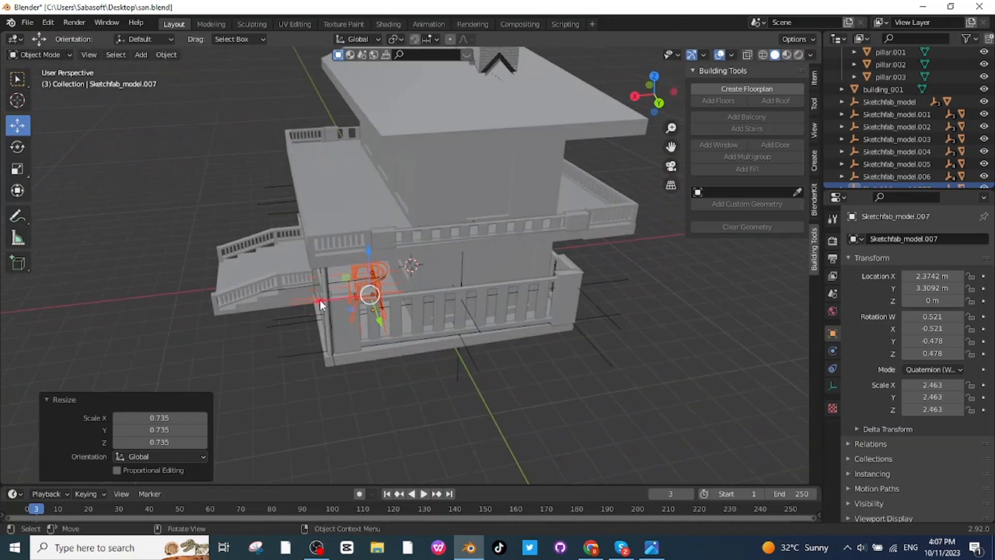
drag(320, 300, 332, 299)
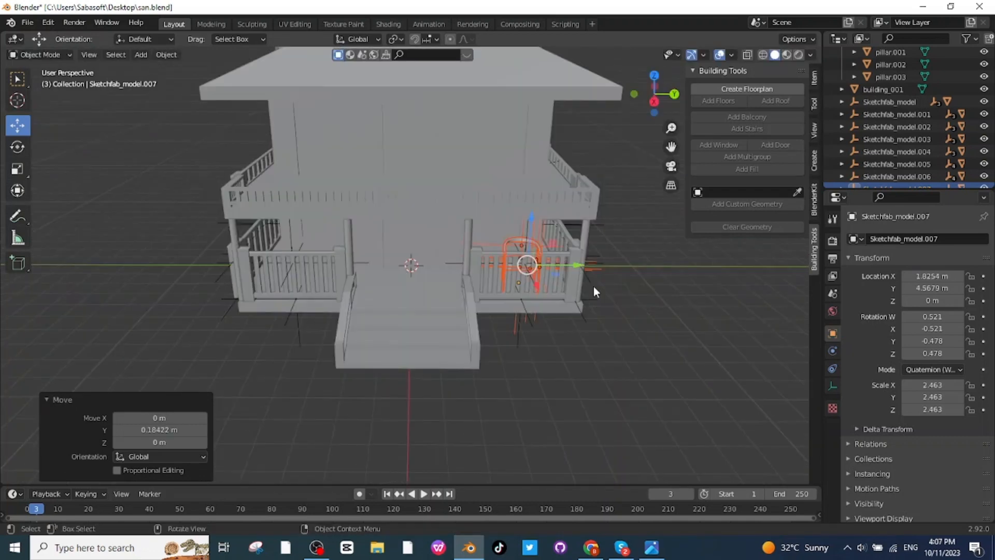
Duplicate the chair three times along Y across the porch, with successive offsets of about -1.9 m, -4.91 m and -1.9 m
key(shift+d)
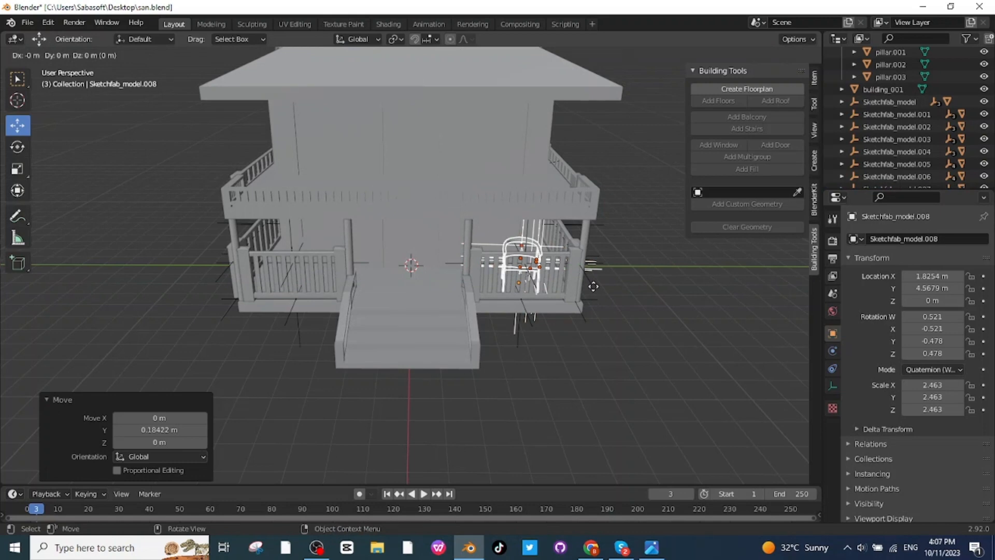
key(y)
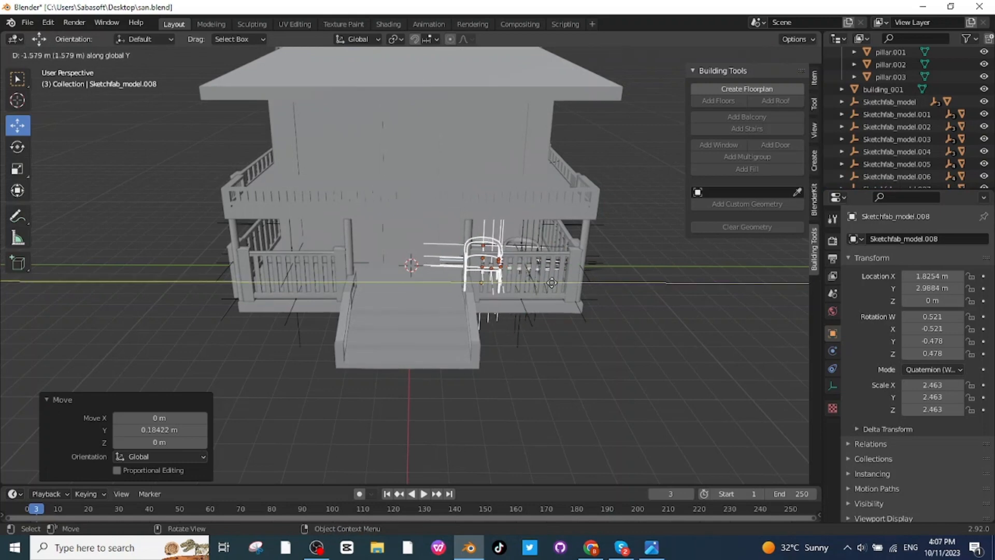
click(552, 284)
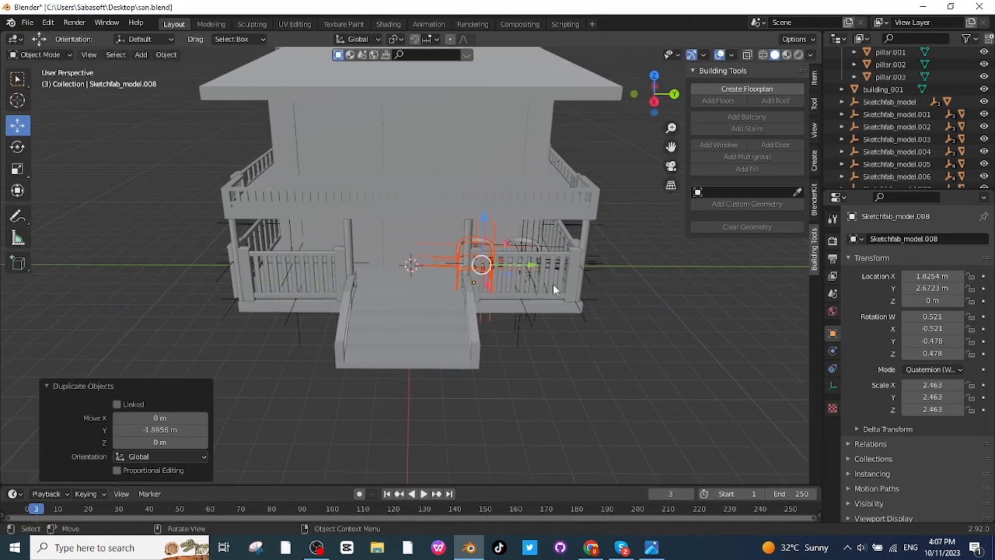
key(shift+d)
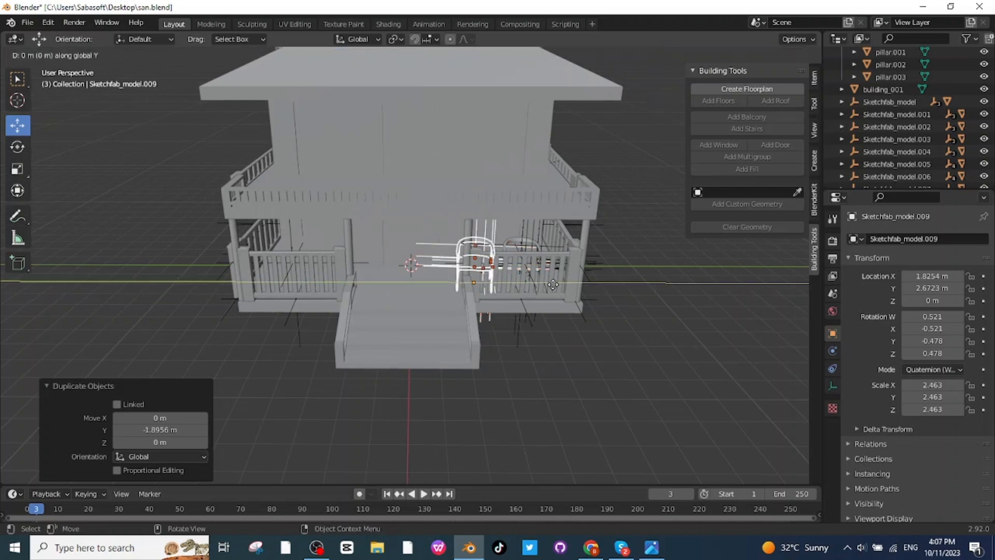
key(y)
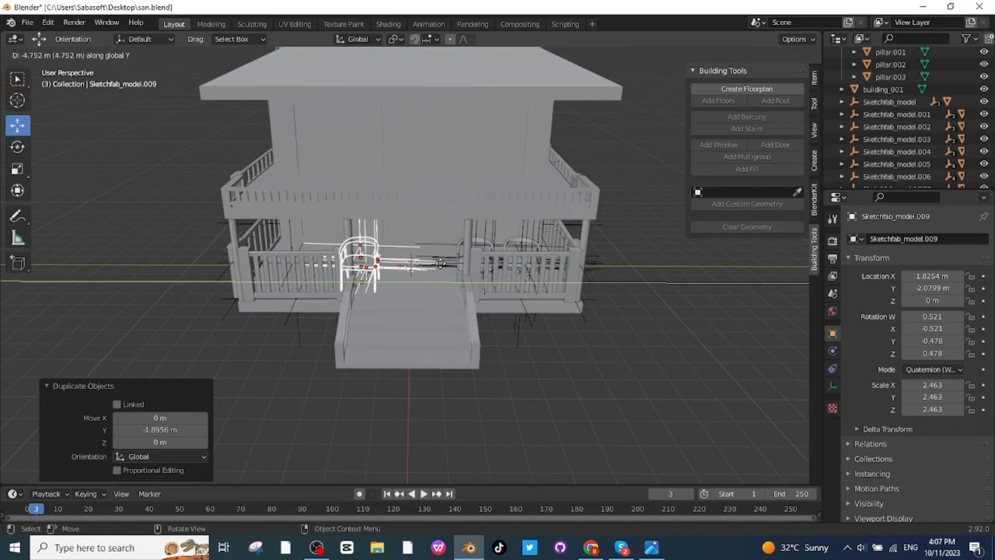
click(442, 263)
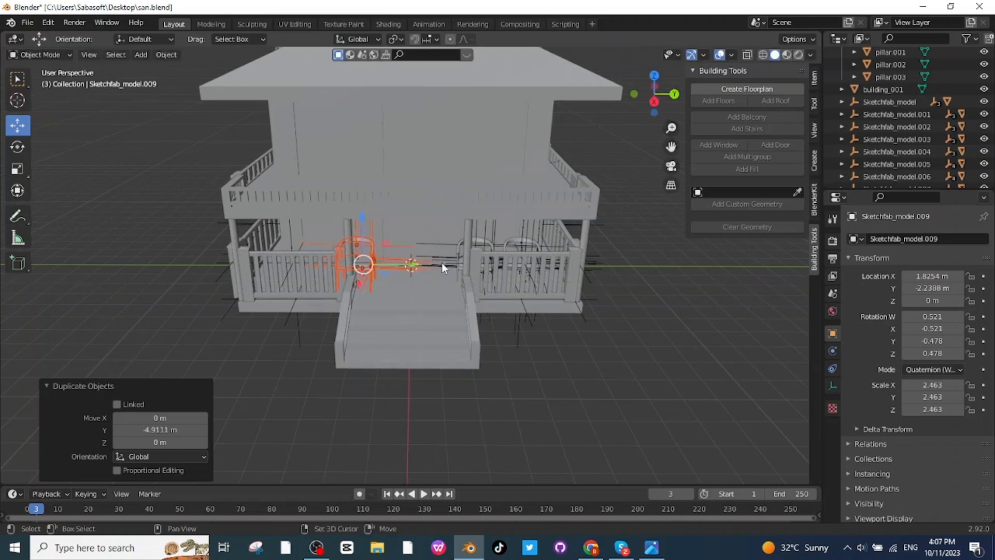
key(shift+d)
key(y)
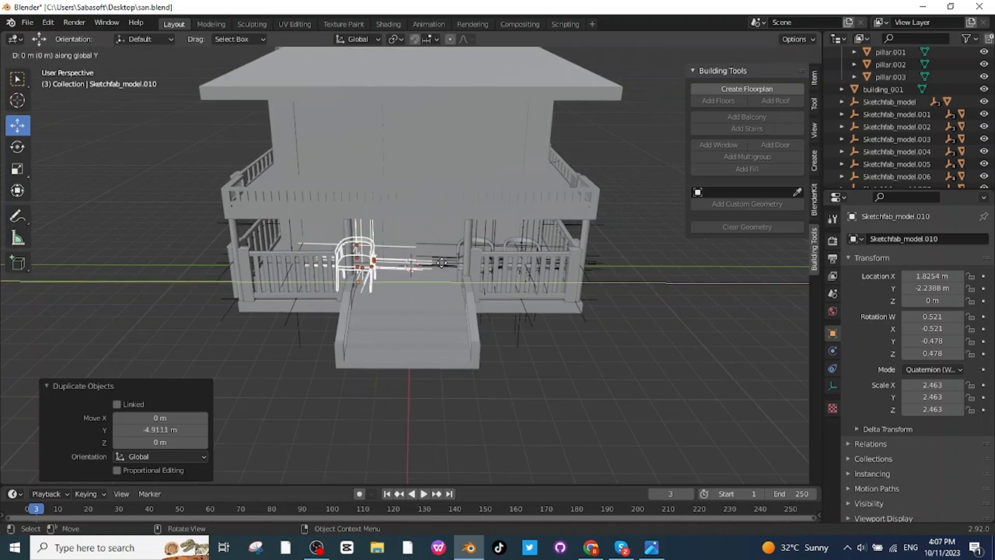
click(397, 254)
middle_drag(386, 394, 430, 412)
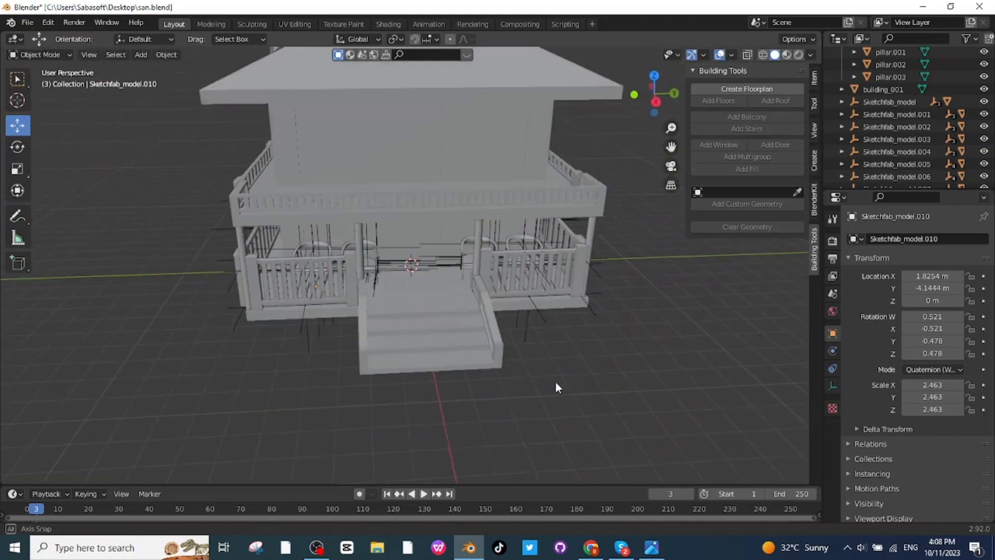
In Edit Mode, select the window and door panel faces of the building on both floors
middle_drag(555, 381, 560, 346)
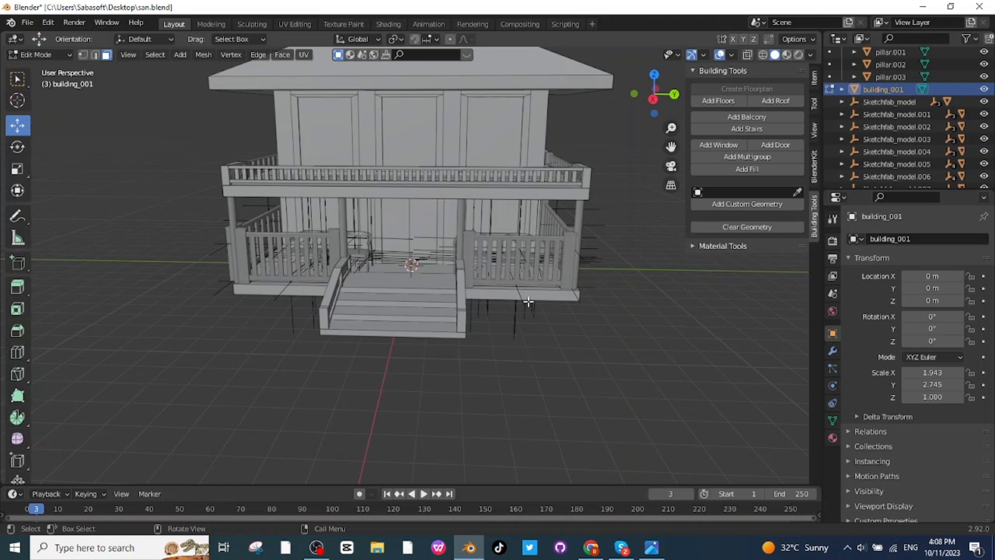
scroll(545, 291, down, 3)
click(466, 179)
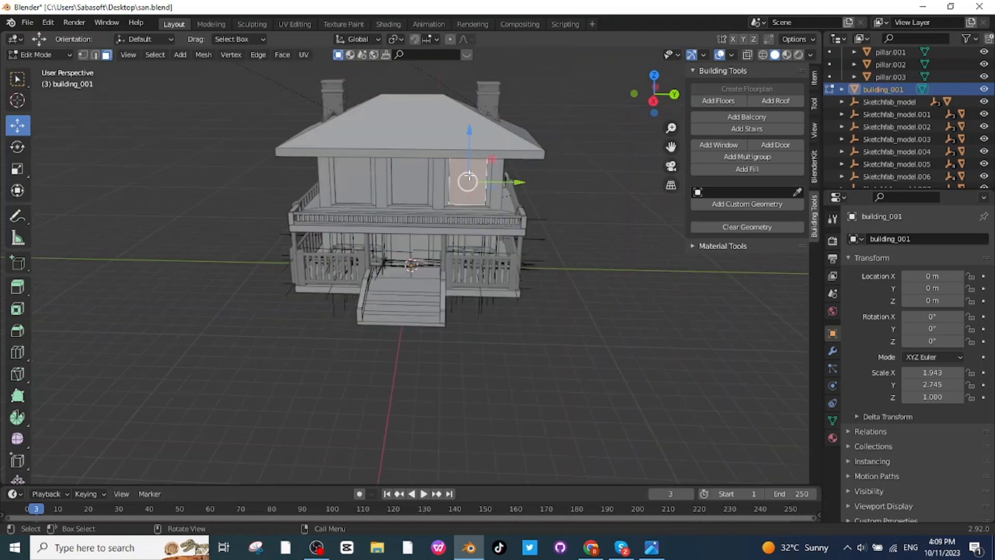
shift+click(413, 183)
shift+click(360, 181)
scroll(442, 260, up, 5)
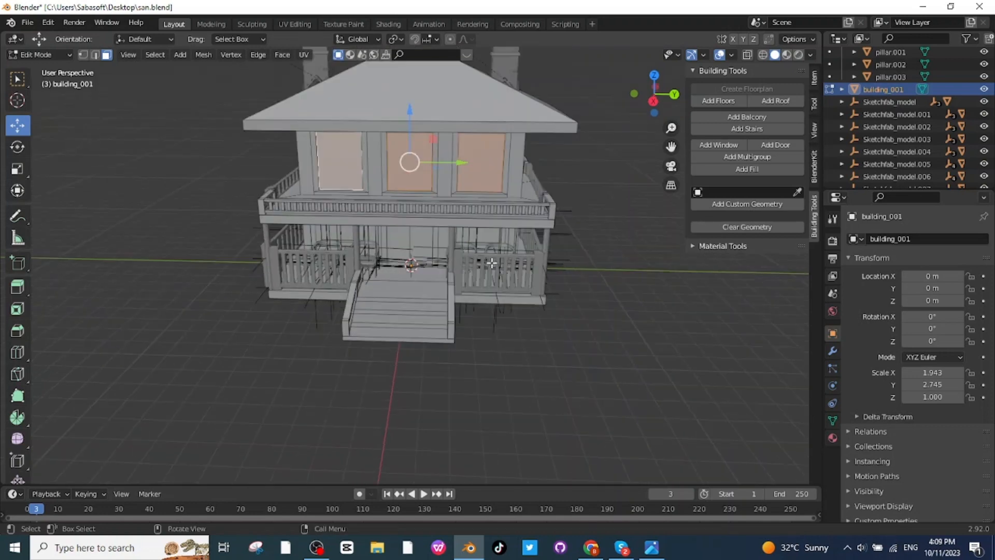
click(405, 223)
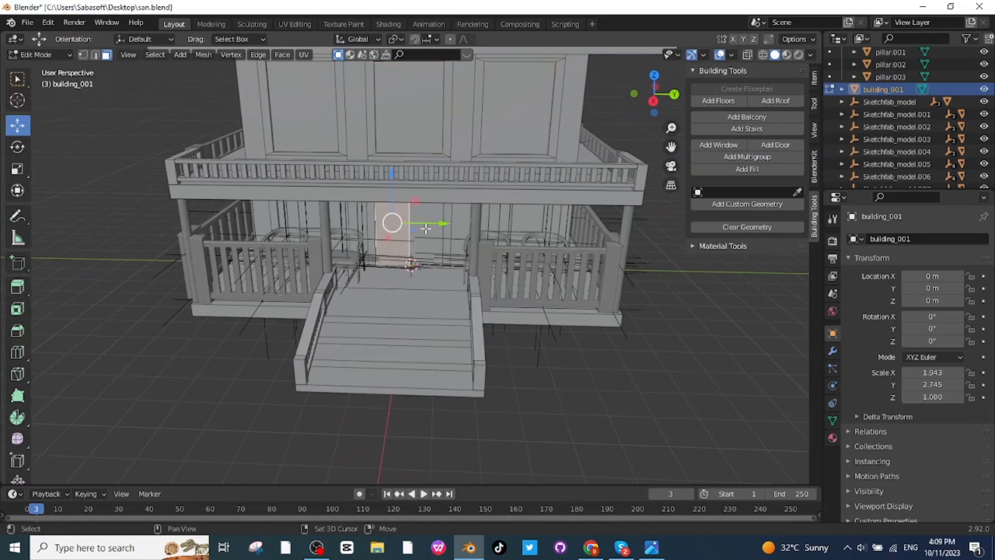
shift+click(426, 229)
shift+click(523, 218)
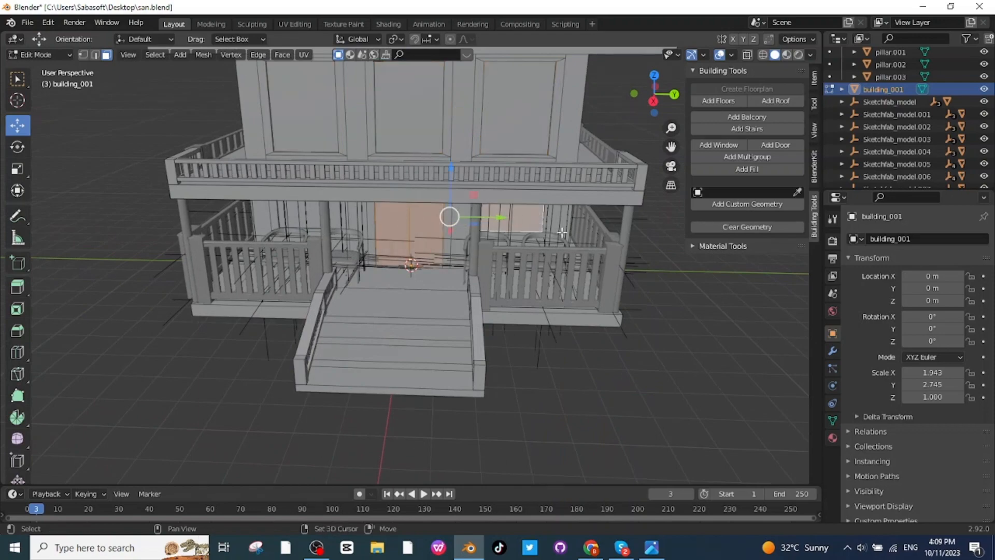
scroll(655, 326, down, 5)
middle_drag(655, 326, 604, 326)
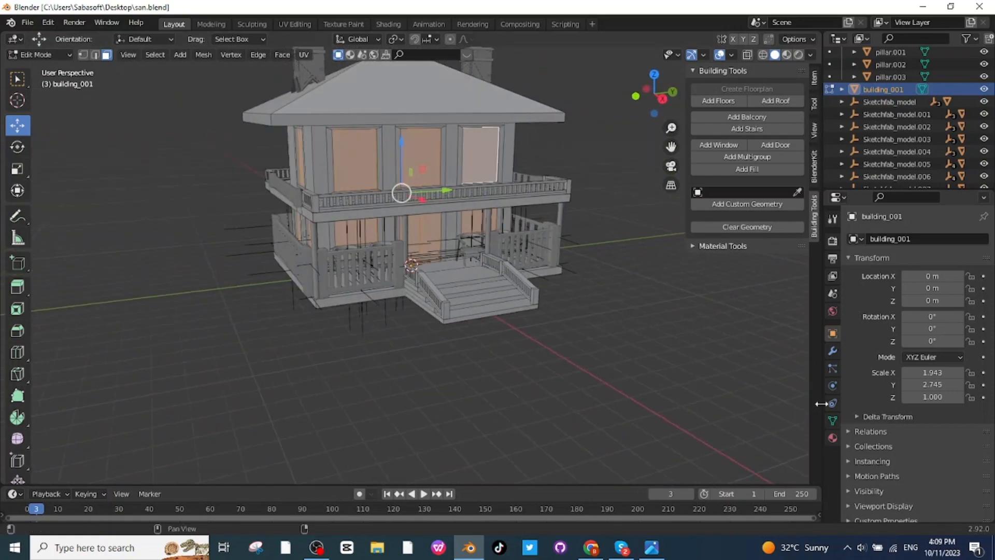
Add a new material to the building with a Glossy BSDF surface, show the material preview, and open its roughness for editing
click(832, 437)
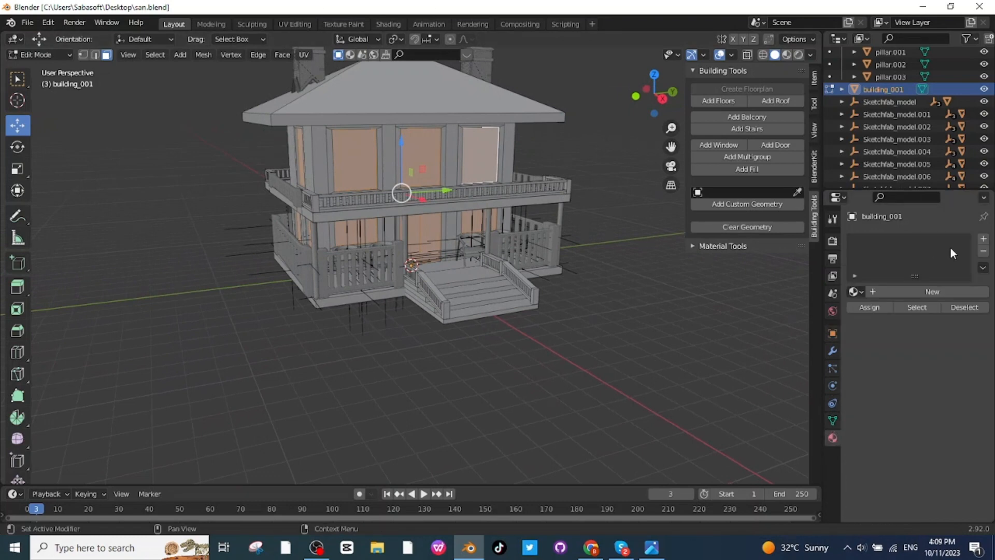
click(983, 240)
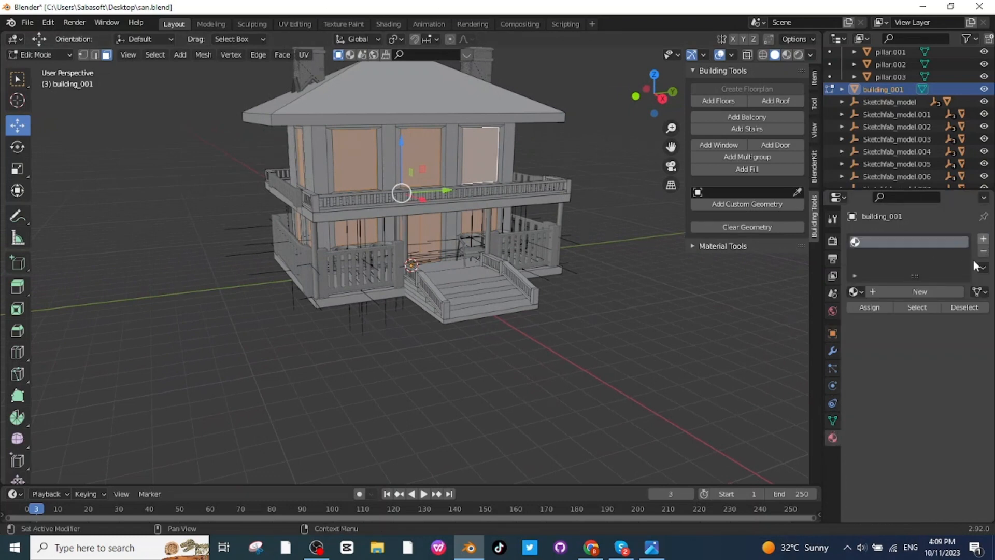
click(925, 292)
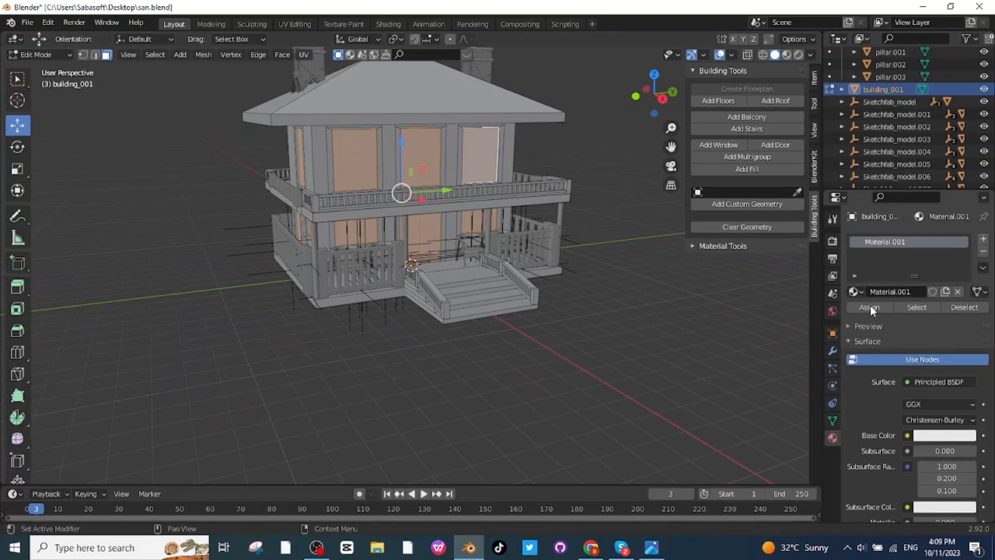
click(940, 381)
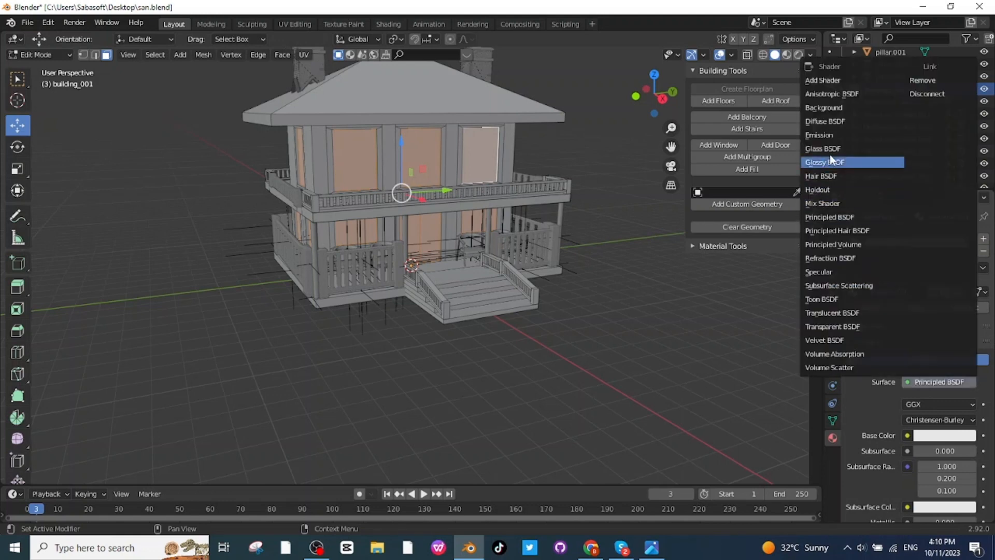
click(826, 163)
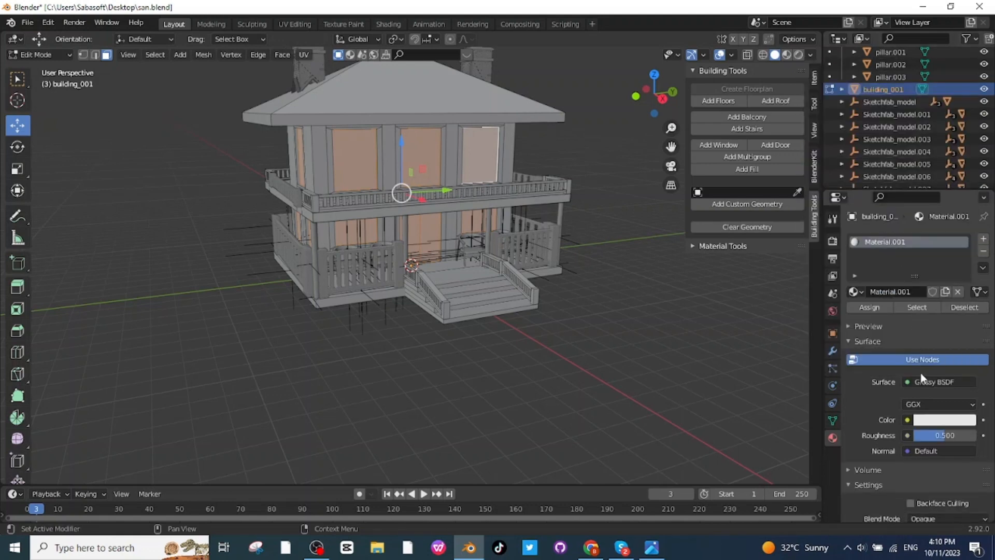
click(787, 55)
click(939, 436)
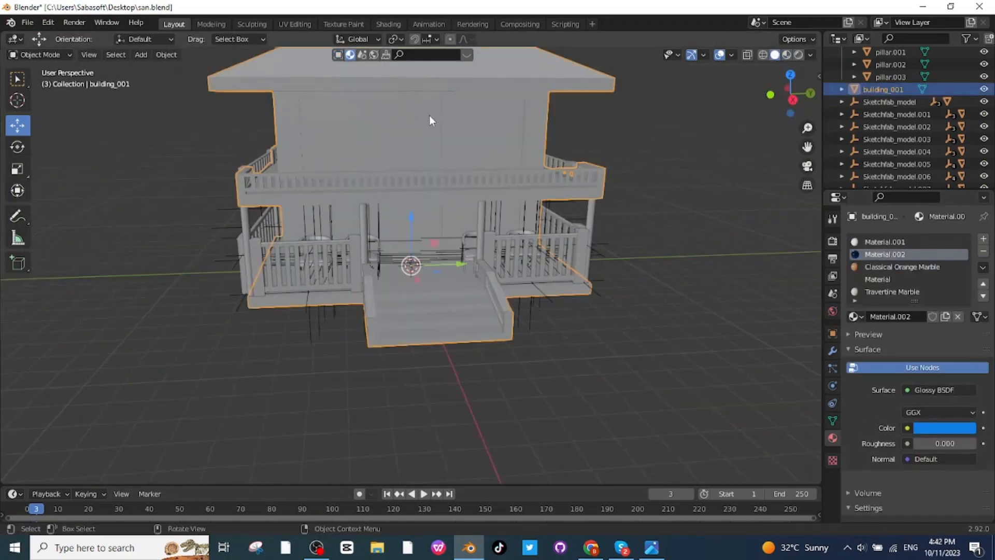
Enter Edit Mode on the building and select the roof's sloping and edge faces on all sides
click(49, 55)
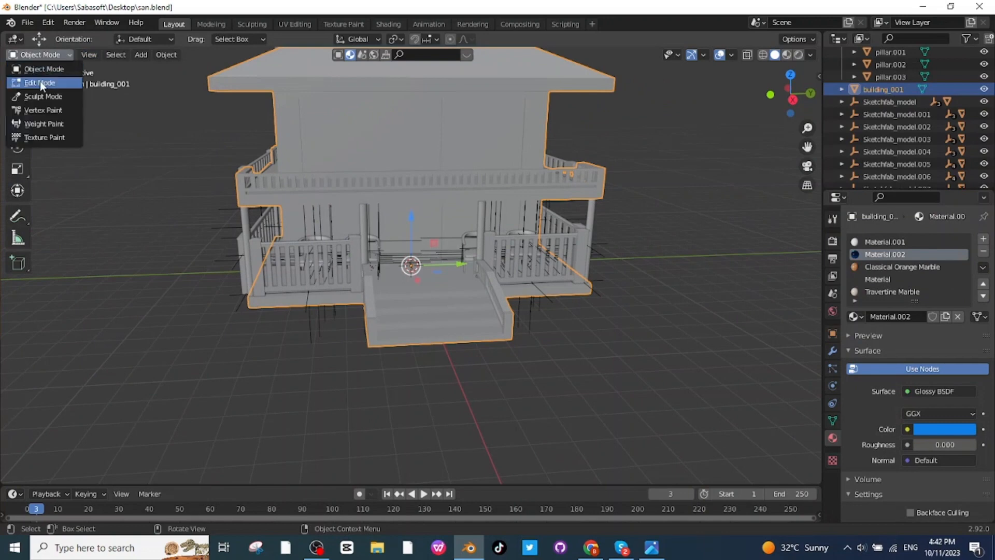
click(40, 81)
middle_drag(377, 129, 463, 177)
click(393, 147)
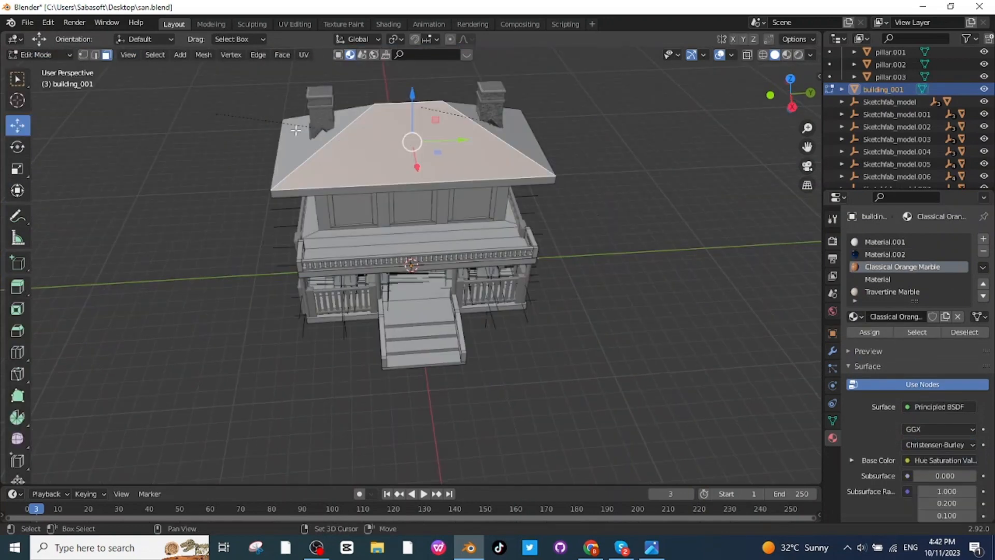
middle_drag(410, 156, 573, 207)
shift+click(328, 133)
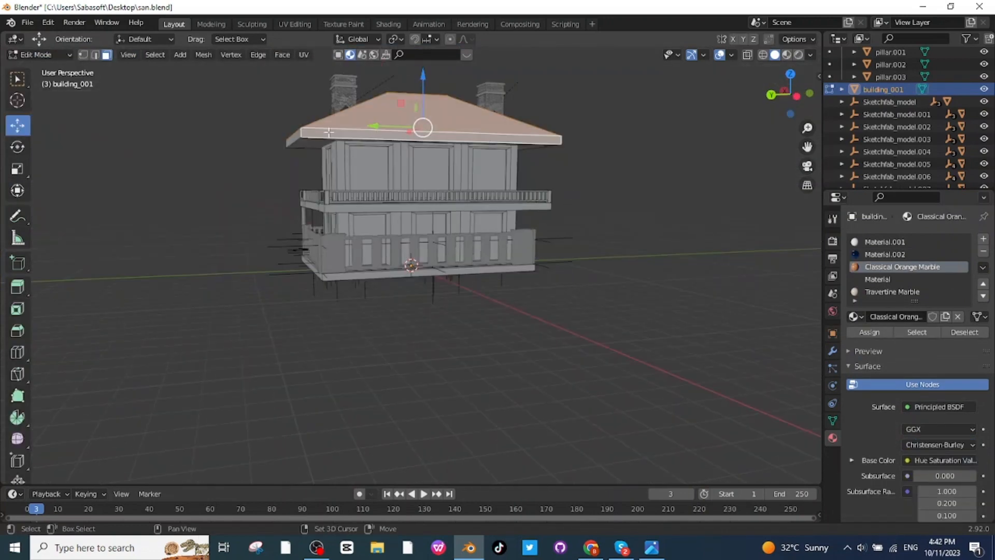
middle_drag(290, 137, 242, 68)
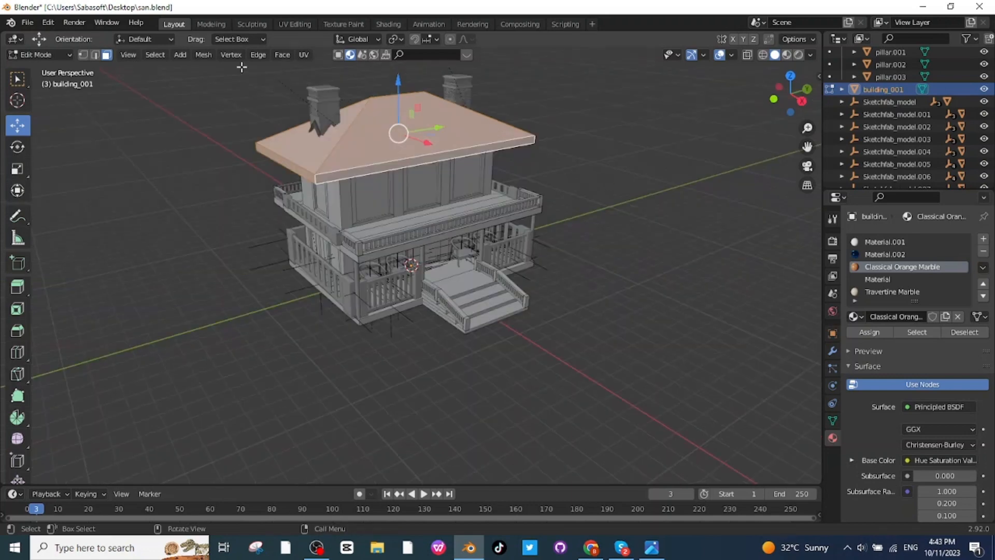
Check in the add-on preferences that the BlenderKit Online Asset Library is enabled, and close the preferences
click(48, 22)
click(77, 200)
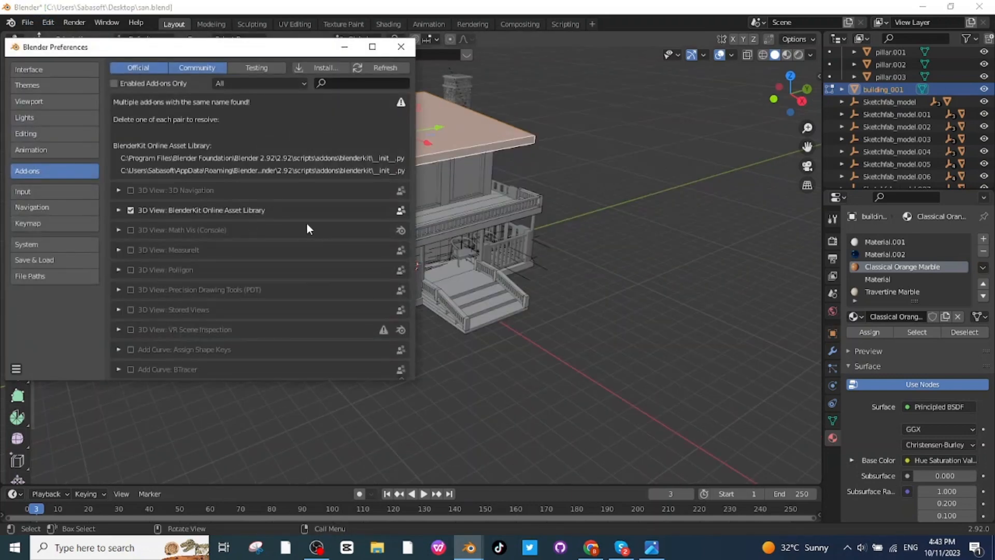
click(350, 81)
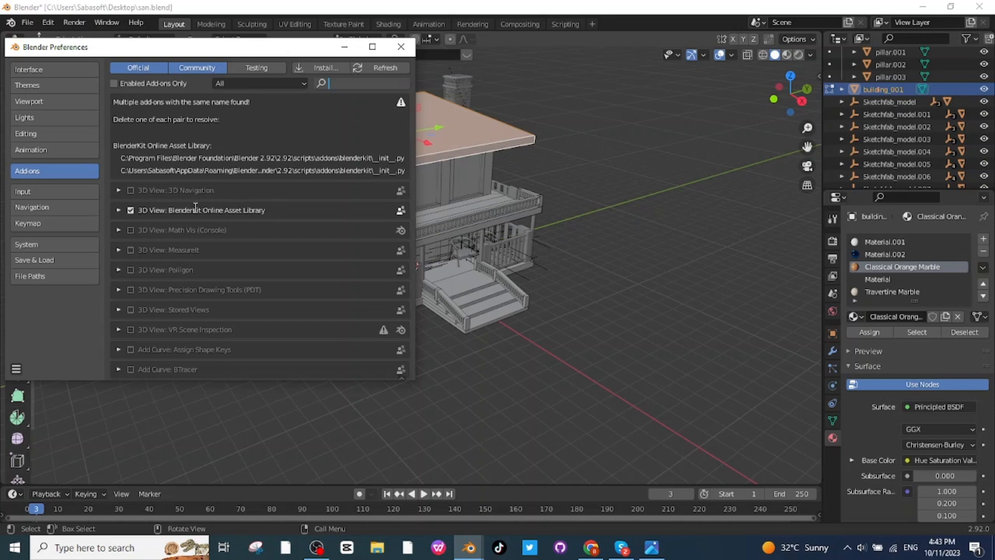
click(401, 47)
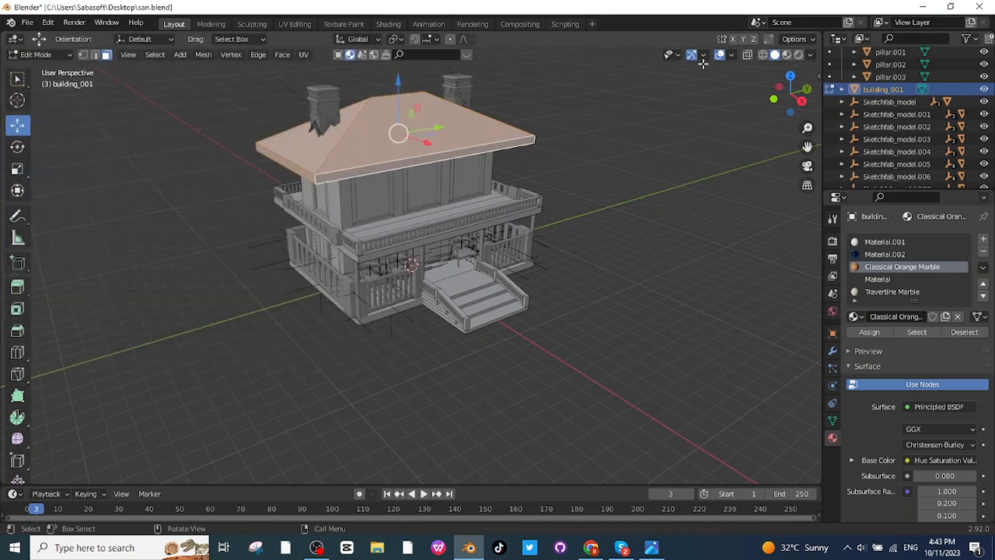
Browse BlenderKit's material categories and look at the orange marble among the marble materials for the roof
click(820, 78)
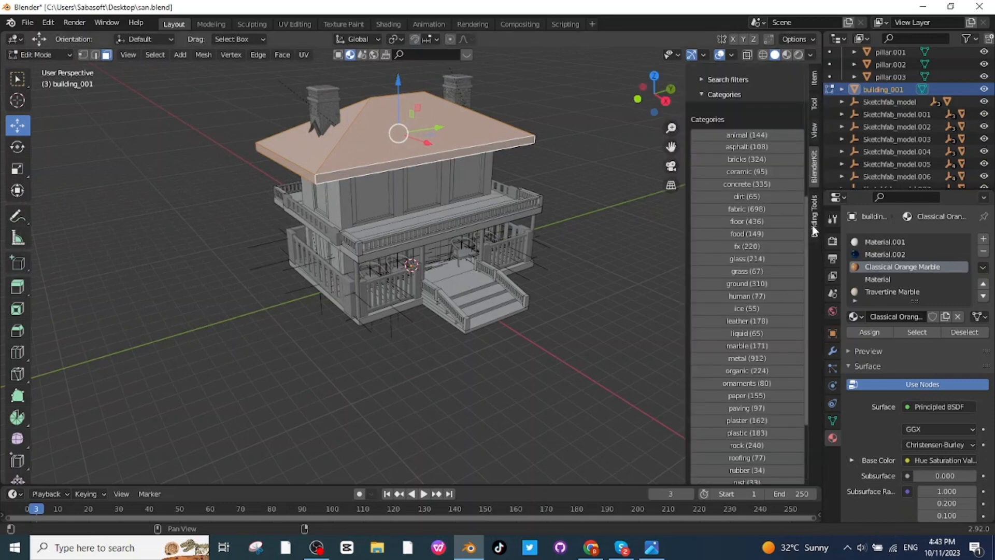
scroll(763, 245, down, 5)
scroll(763, 244, up, 10)
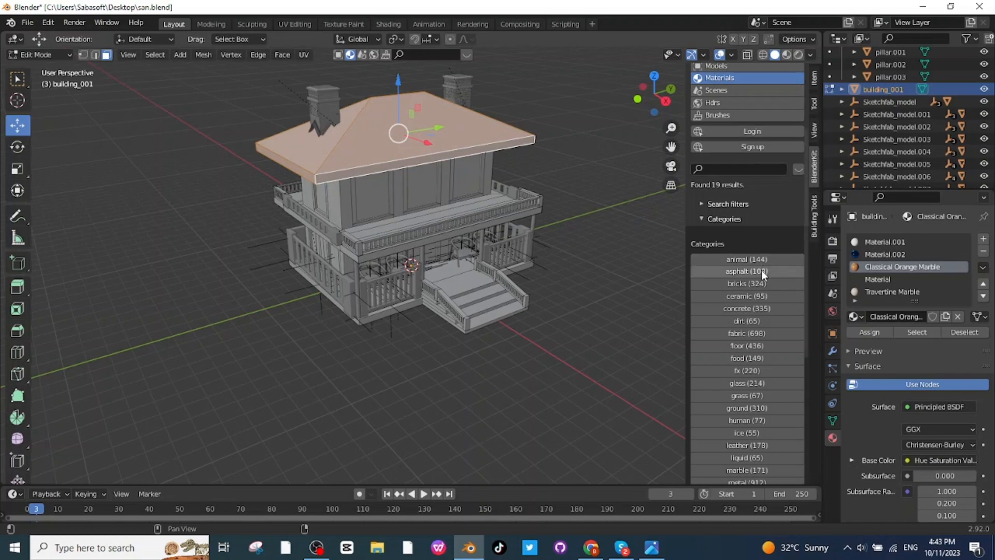
scroll(762, 270, down, 5)
scroll(761, 270, up, 4)
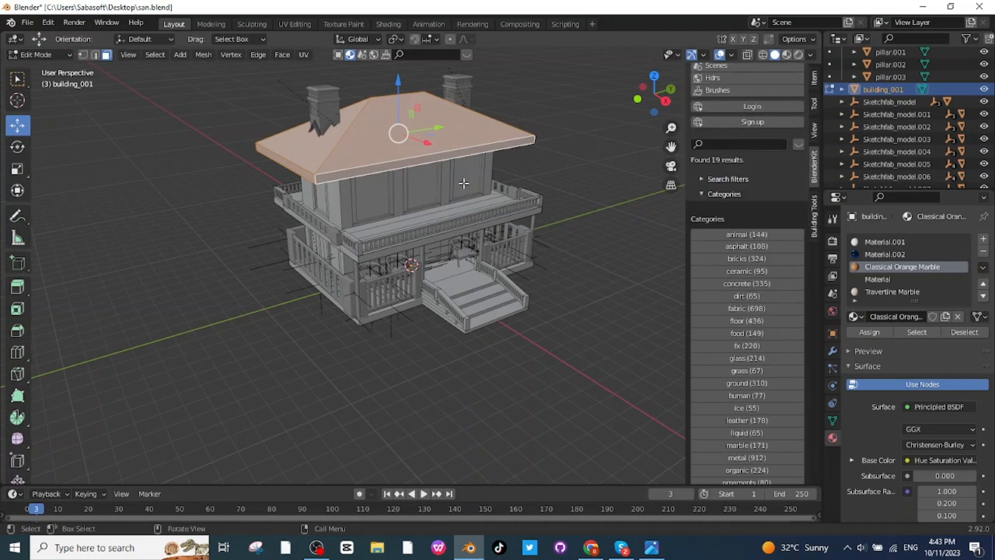
scroll(473, 193, up, 1)
scroll(526, 291, down, 3)
middle_drag(536, 304, 490, 292)
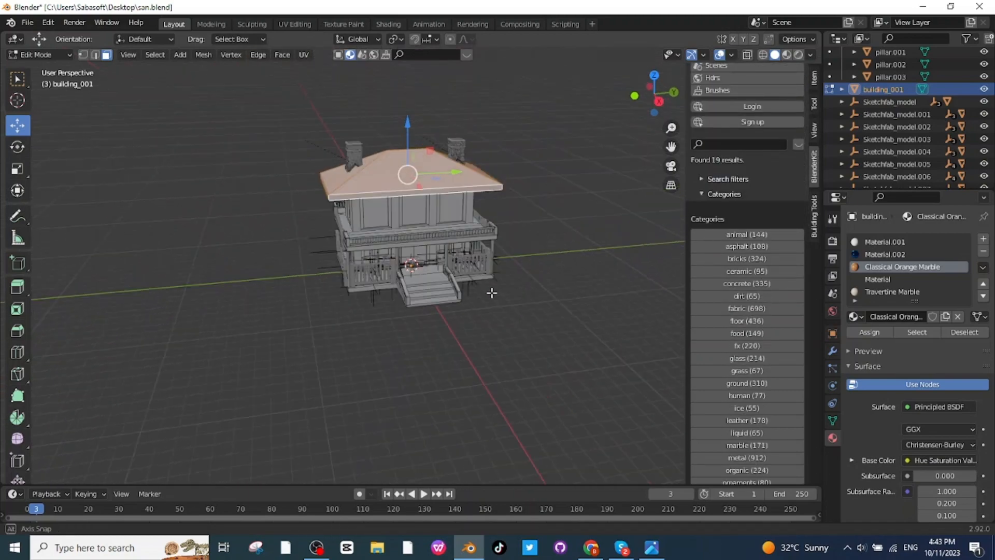
middle_drag(491, 292, 469, 290)
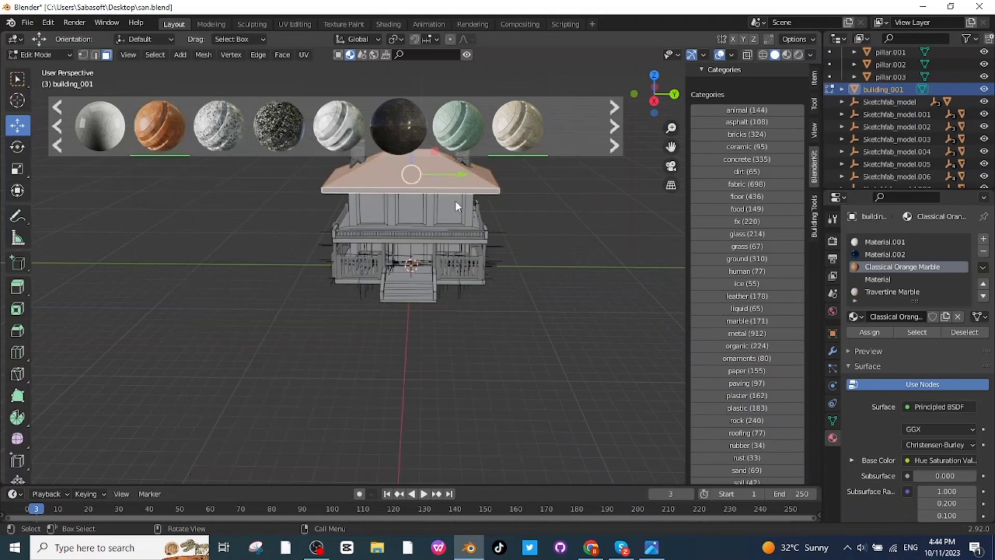
mouse_move(158, 129)
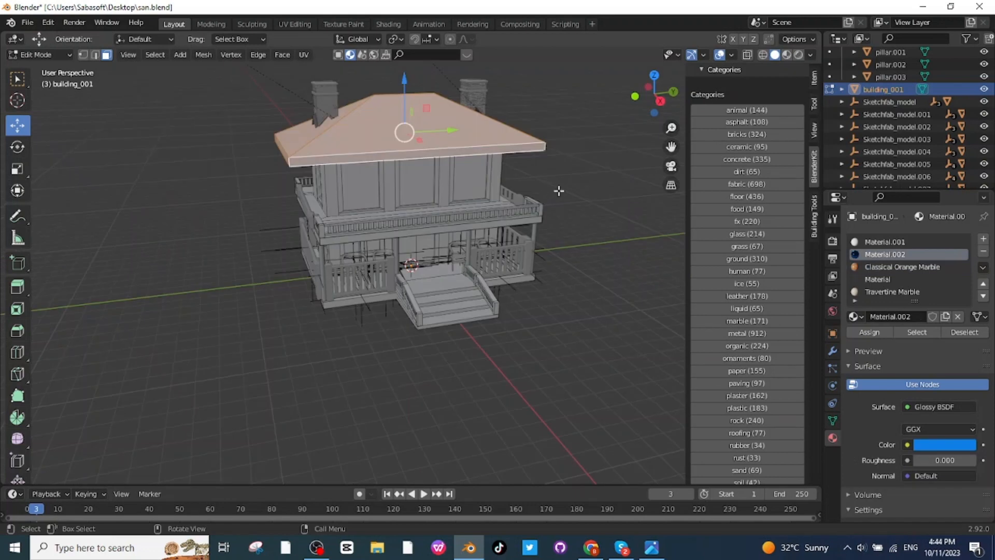
Select all faces of the building and deselect the roof's slopes and edges
key(a)
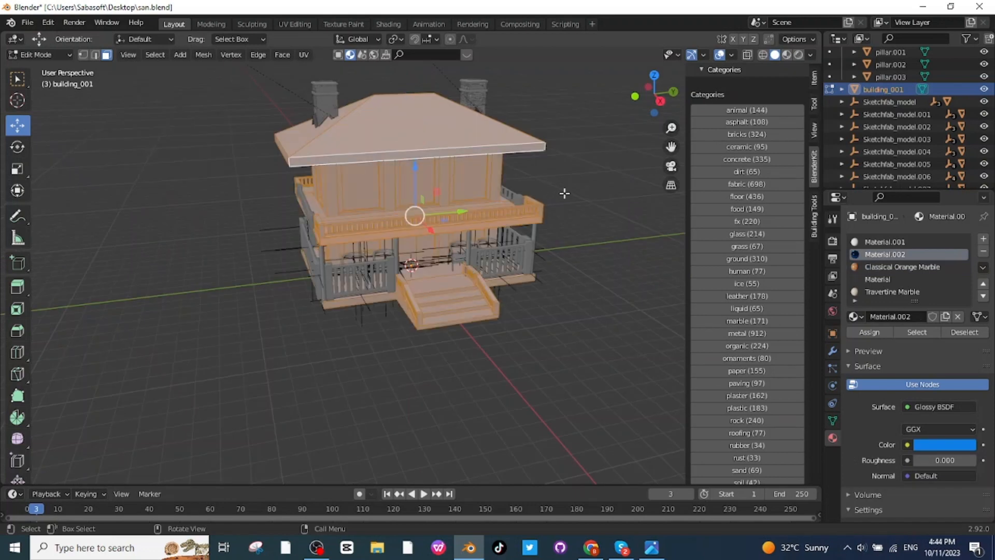
key(shift)
shift+click(413, 130)
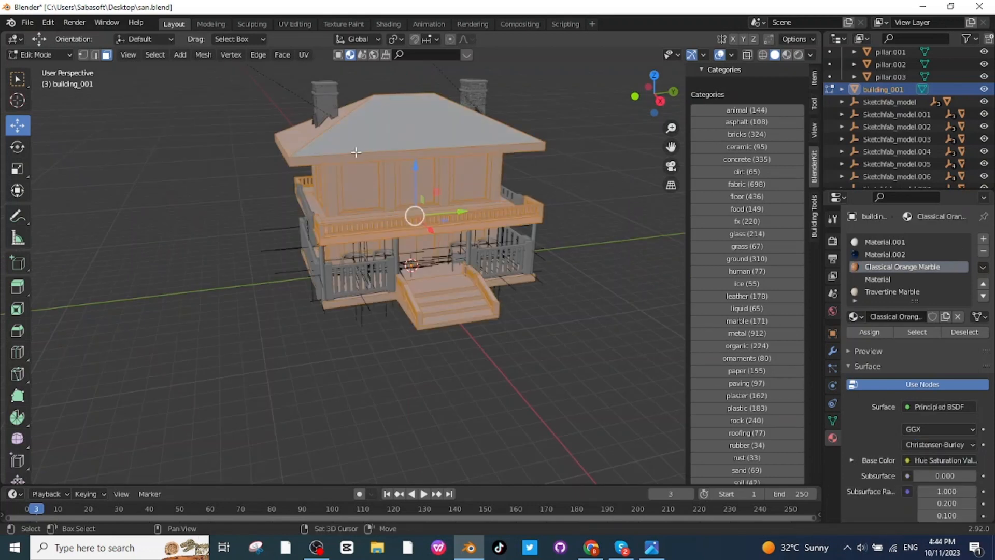
shift+click(347, 157)
middle_drag(347, 157, 384, 208)
Deselect the window and door panel faces on both floors, and list BlenderKit's marble materials for the remaining faces
shift+click(366, 190)
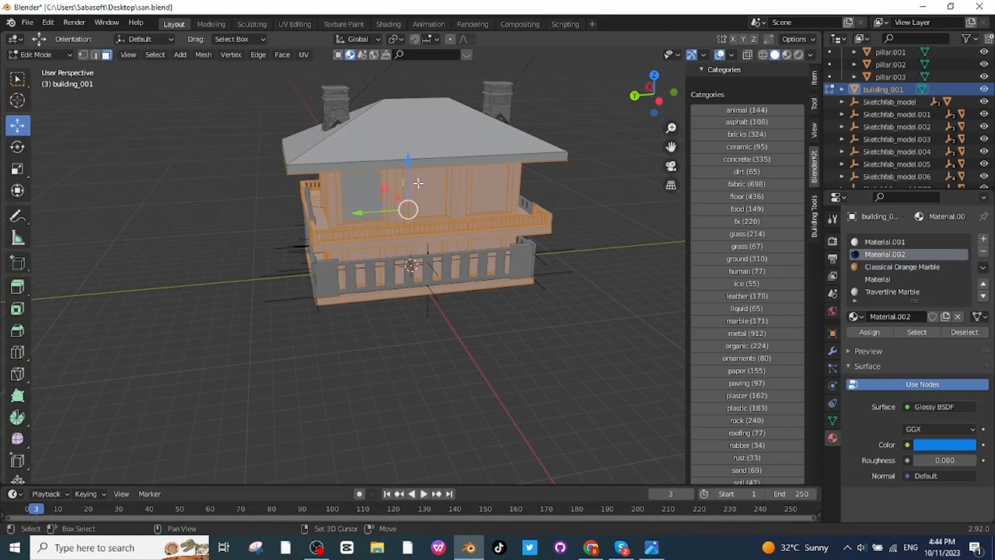
shift+click(431, 185)
shift+click(487, 190)
shift+click(486, 245)
middle_drag(436, 249, 446, 332)
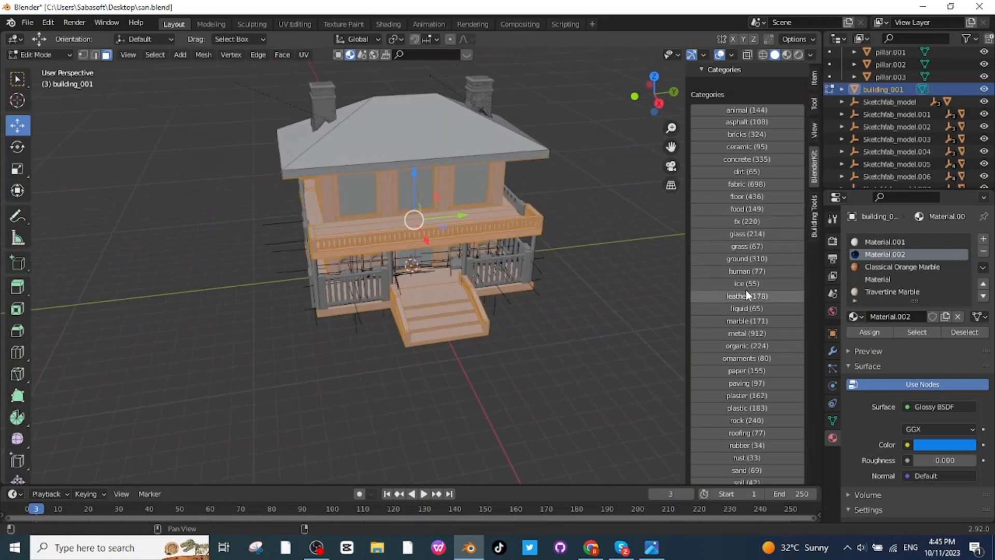
click(745, 321)
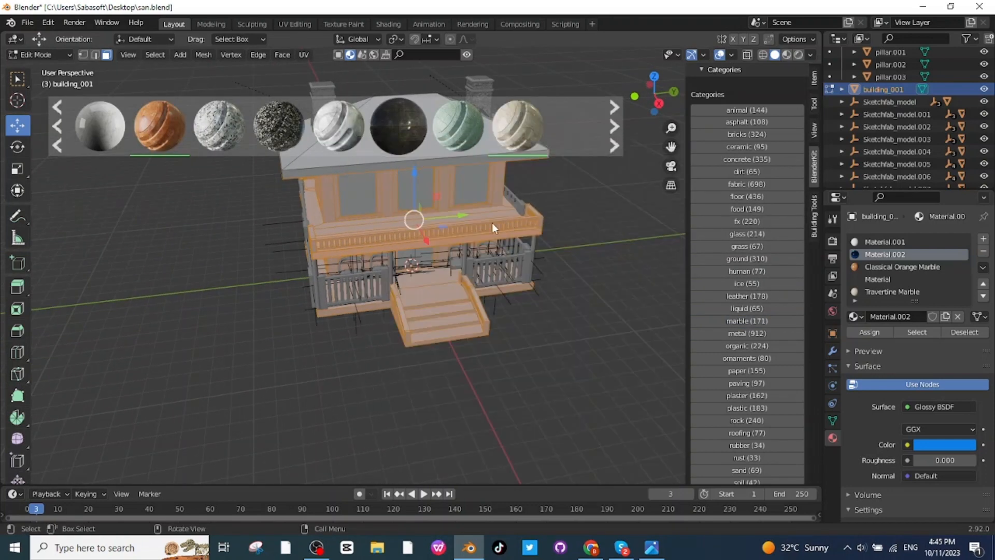
mouse_move(514, 125)
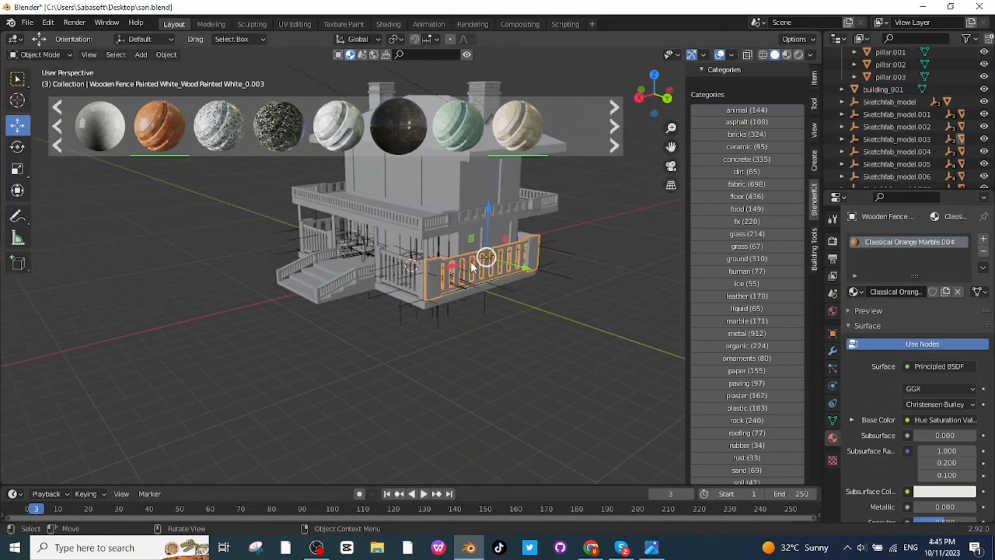
Add the remaining wooden fences around the ground-floor porch to the selection and locate the orange marble material for them
shift+click(408, 269)
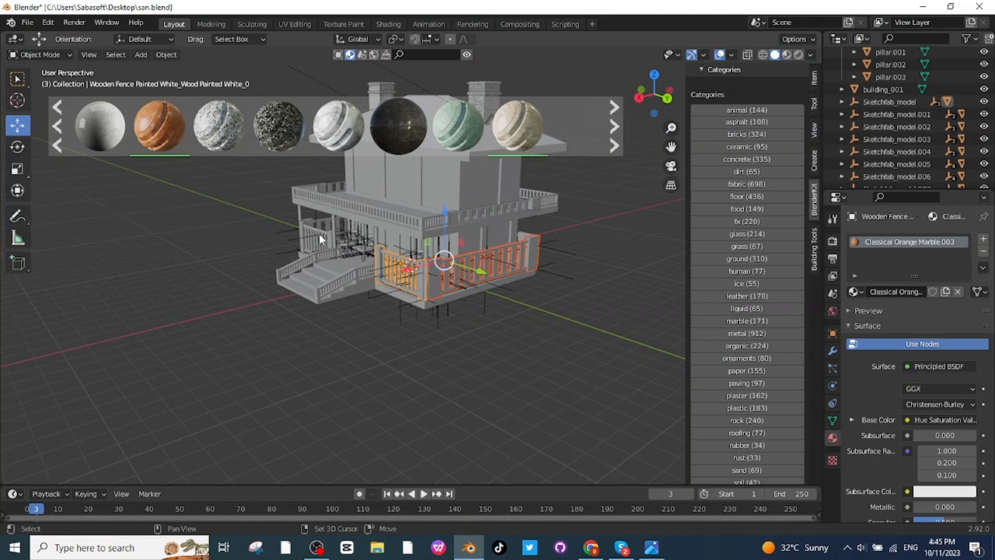
middle_drag(526, 332, 456, 269)
shift+click(460, 259)
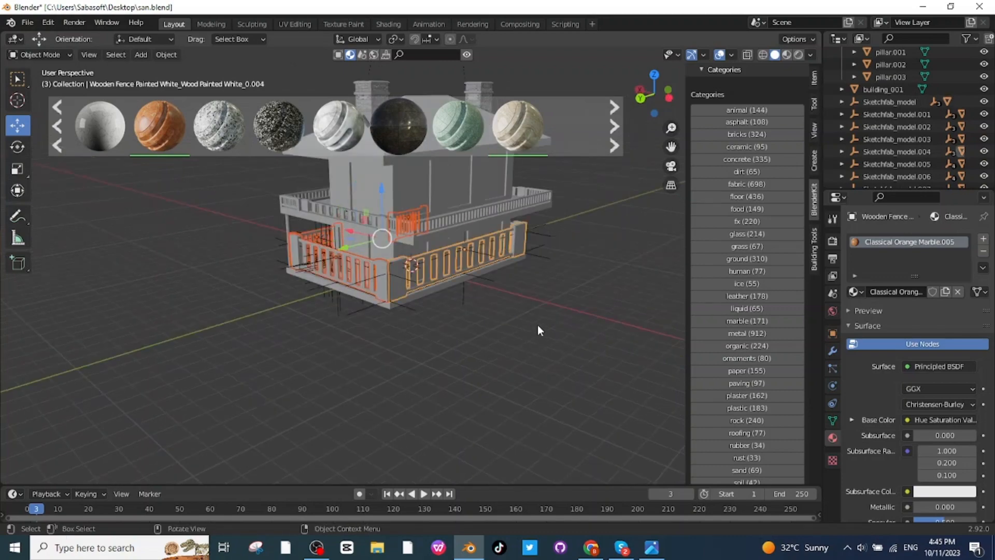
middle_drag(507, 329, 461, 300)
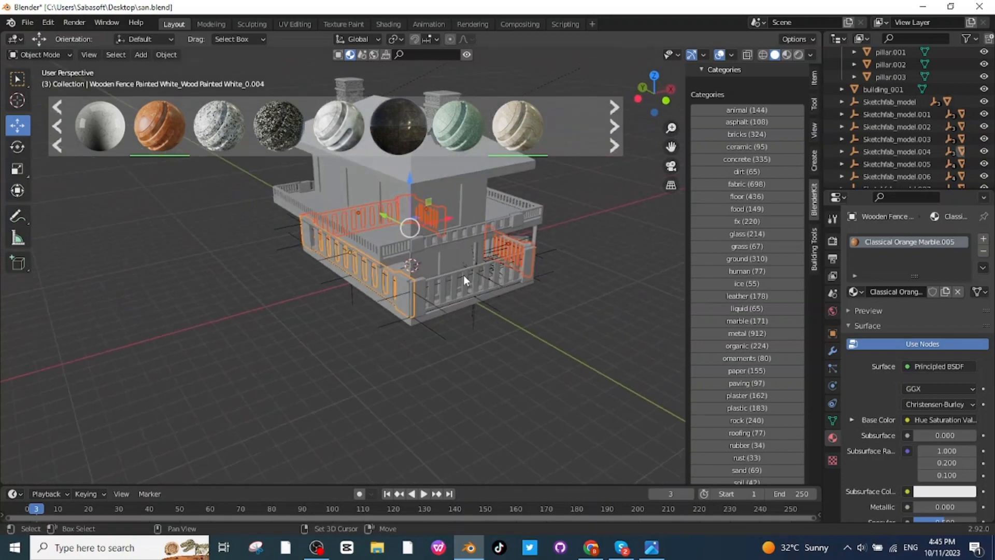
shift+click(521, 272)
mouse_move(159, 120)
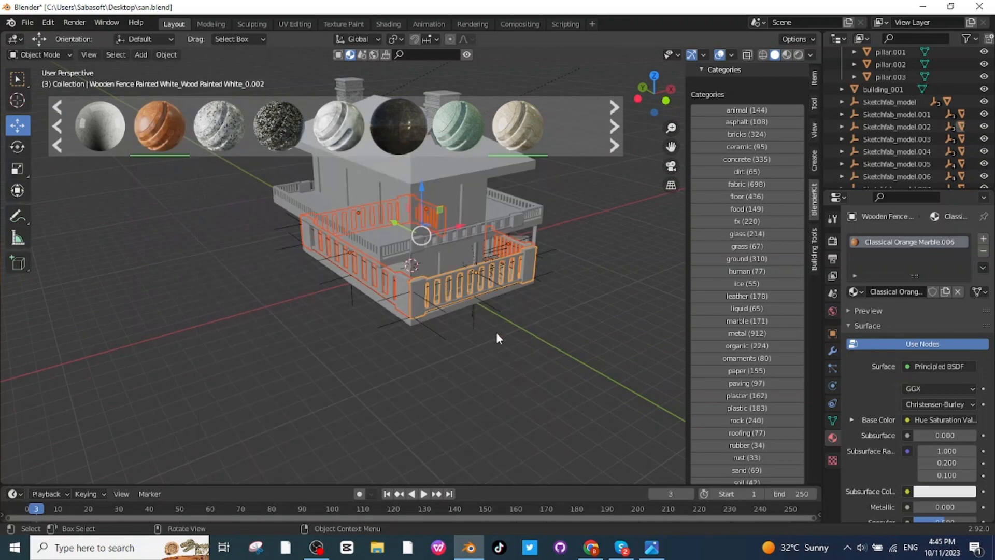
click(496, 332)
Hide the viewport overlays so the house displays without grid, wires and origin points
middle_drag(570, 330, 442, 326)
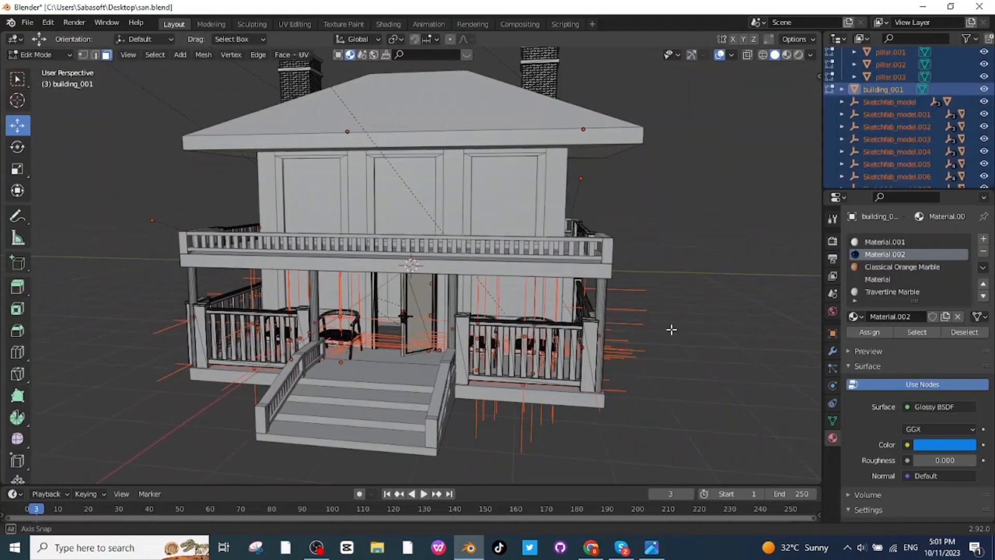
middle_drag(671, 328, 609, 332)
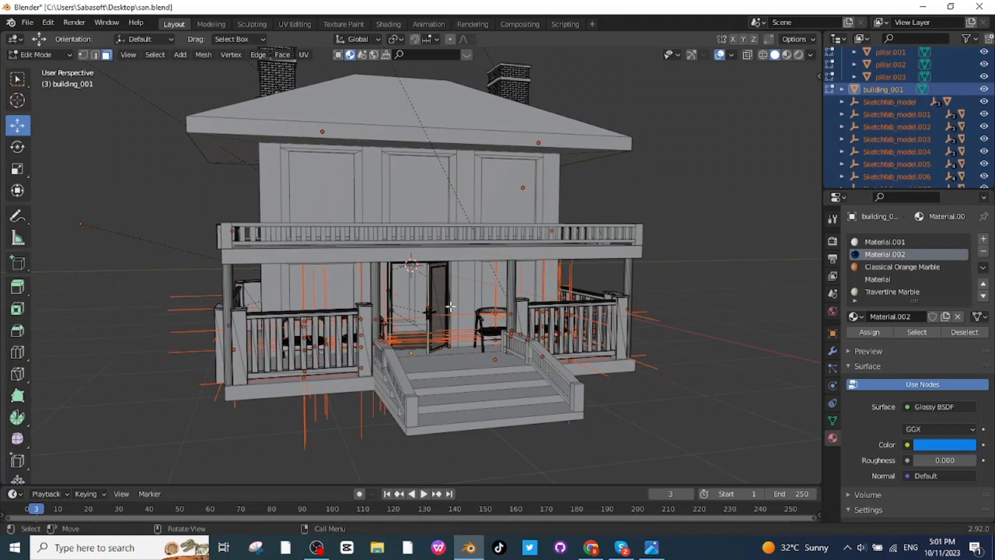
scroll(450, 306, up, 3)
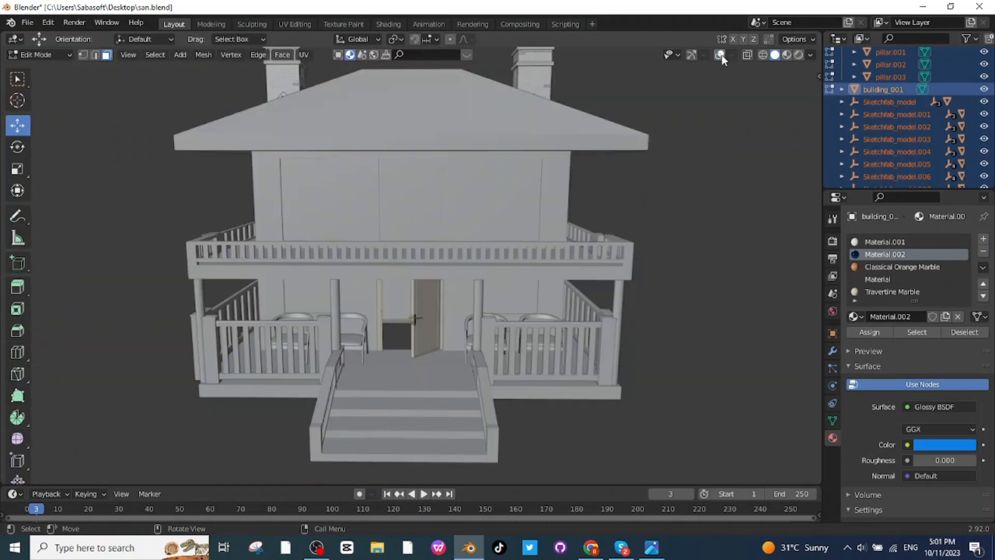
click(721, 55)
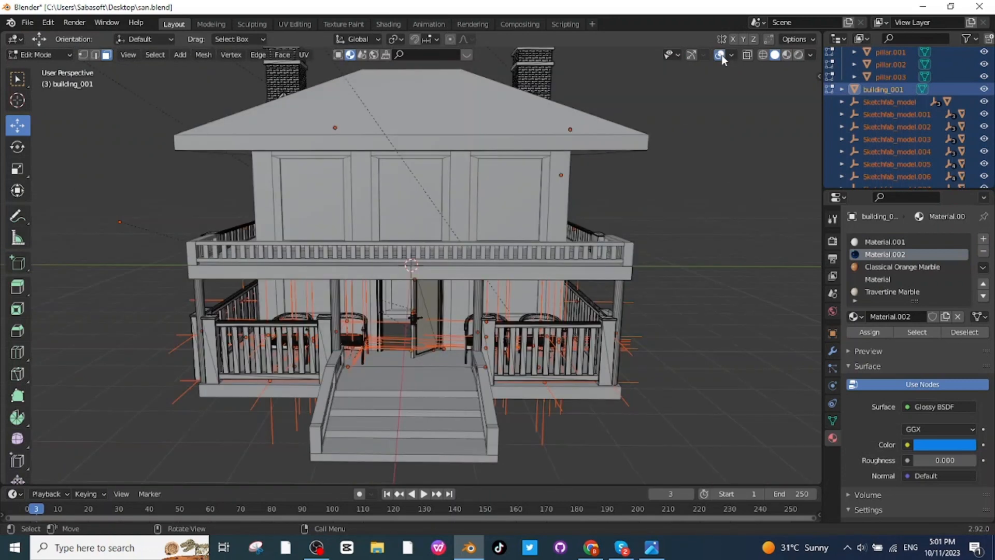
click(721, 55)
Inspect the finished house from several sides in Material Preview, including its roof, walls, windows and porch fences
mouse_move(654, 211)
middle_down()
mouse_move(702, 199)
mouse_move(628, 207)
middle_up()
scroll(628, 207, down, 2)
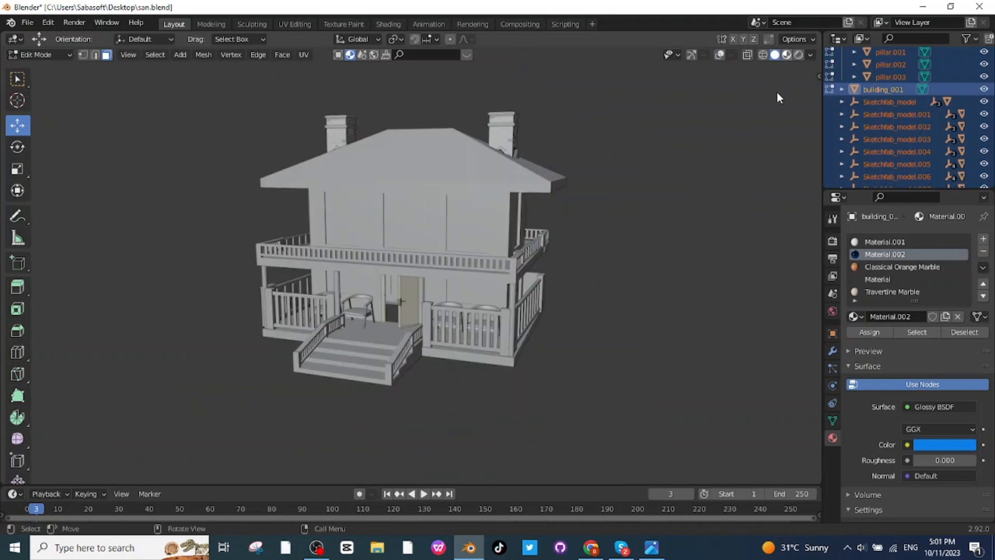
middle_drag(596, 179, 601, 202)
scroll(653, 191, up, 3)
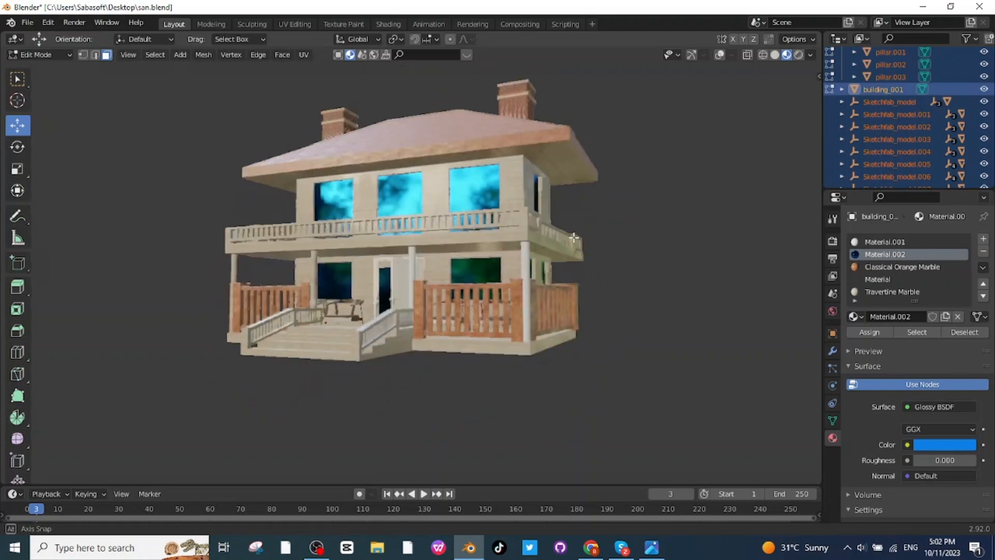
middle_drag(574, 237, 664, 238)
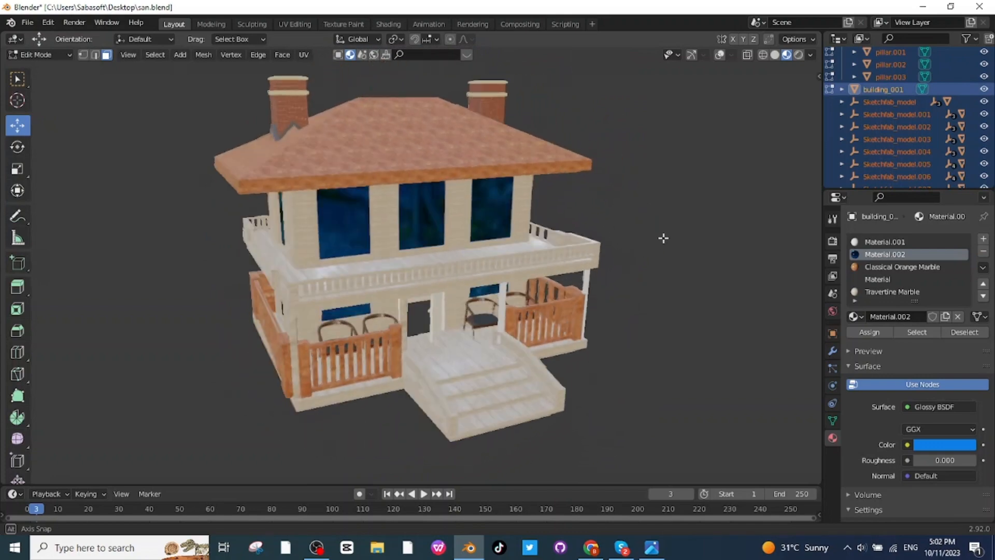